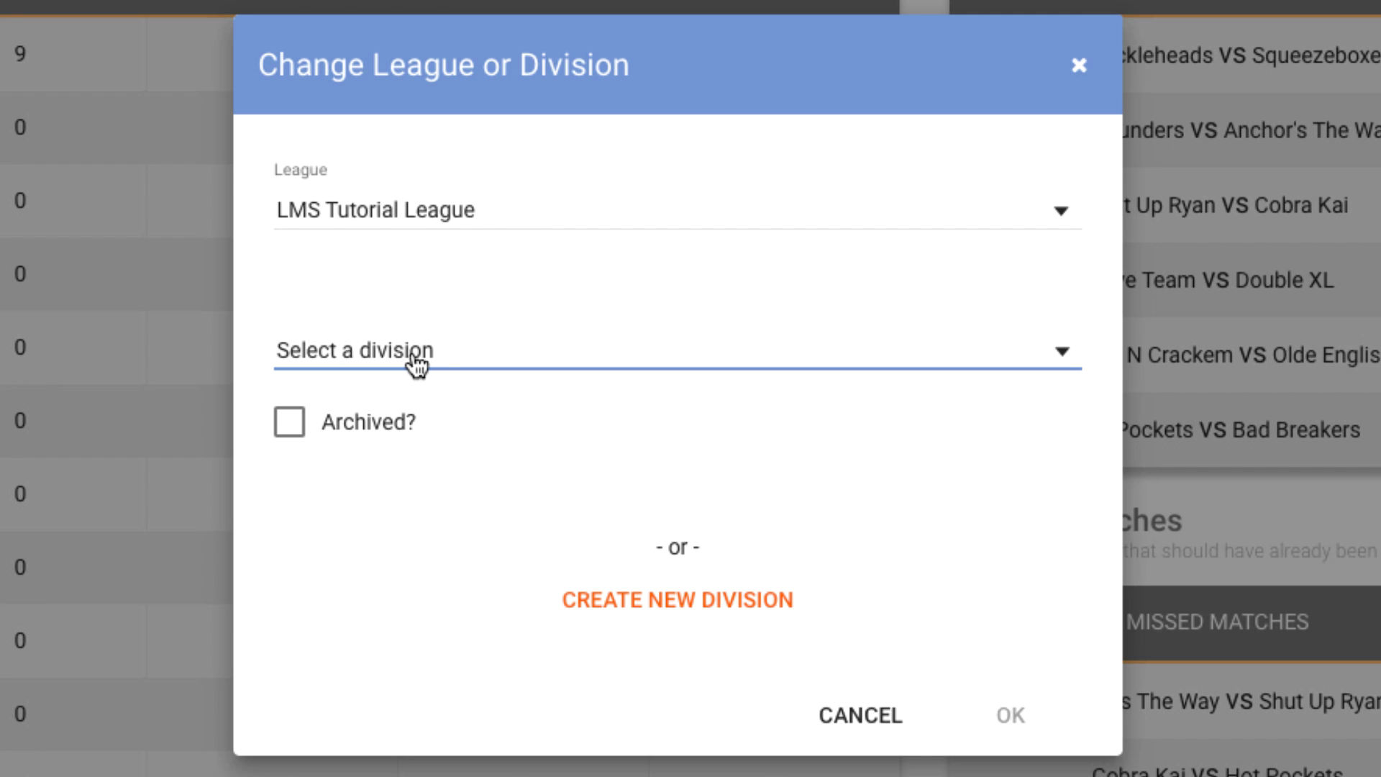
Start a new division for the LMS Tutorial League with CREATE NEW DIVISION.
{"action": "left_click", "coordinate": [716, 603]}
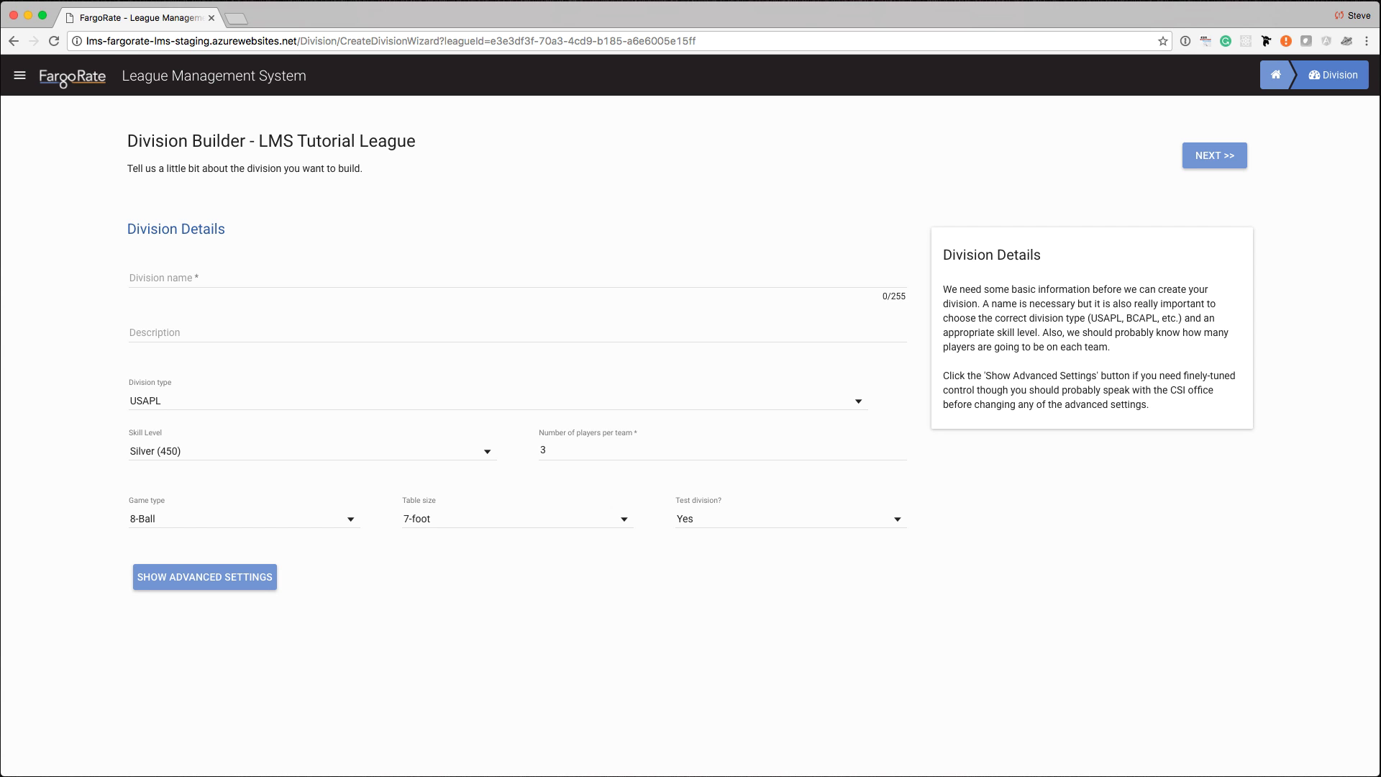
Name the division 'My First Division' and keep USAPL as its division type.
{"action": "left_click", "coordinate": [216, 279]}
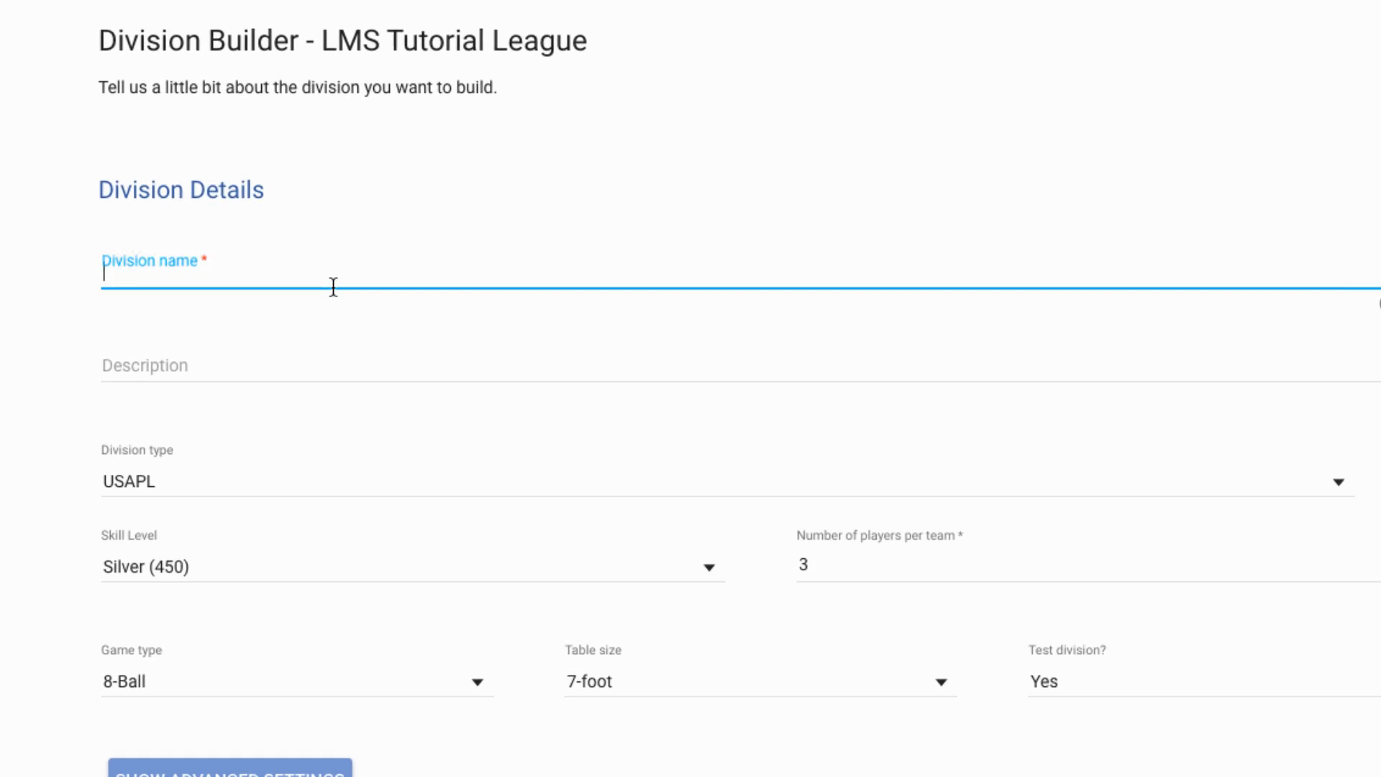
{"action": "type", "text": "My First Divis"}
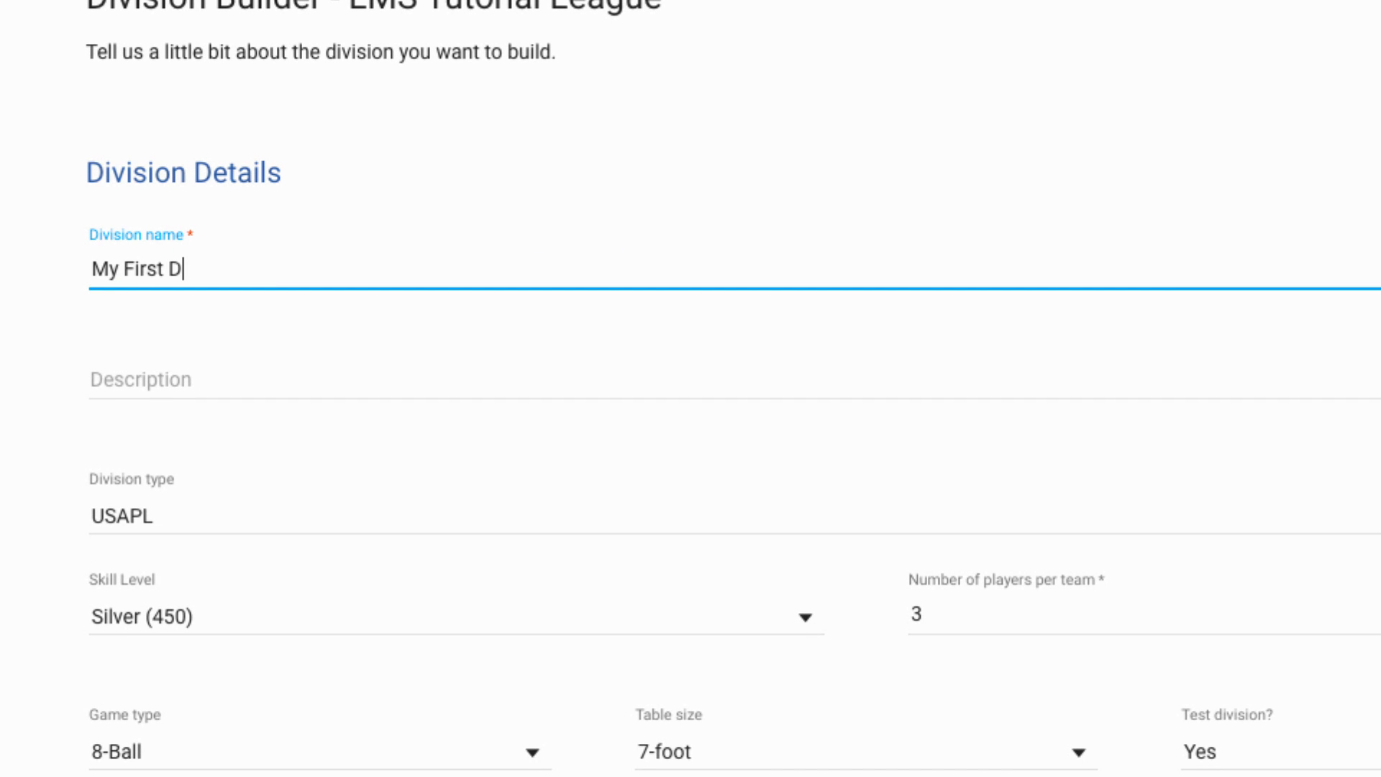
{"action": "type", "text": "ion"}
{"action": "key", "text": "Tab"}
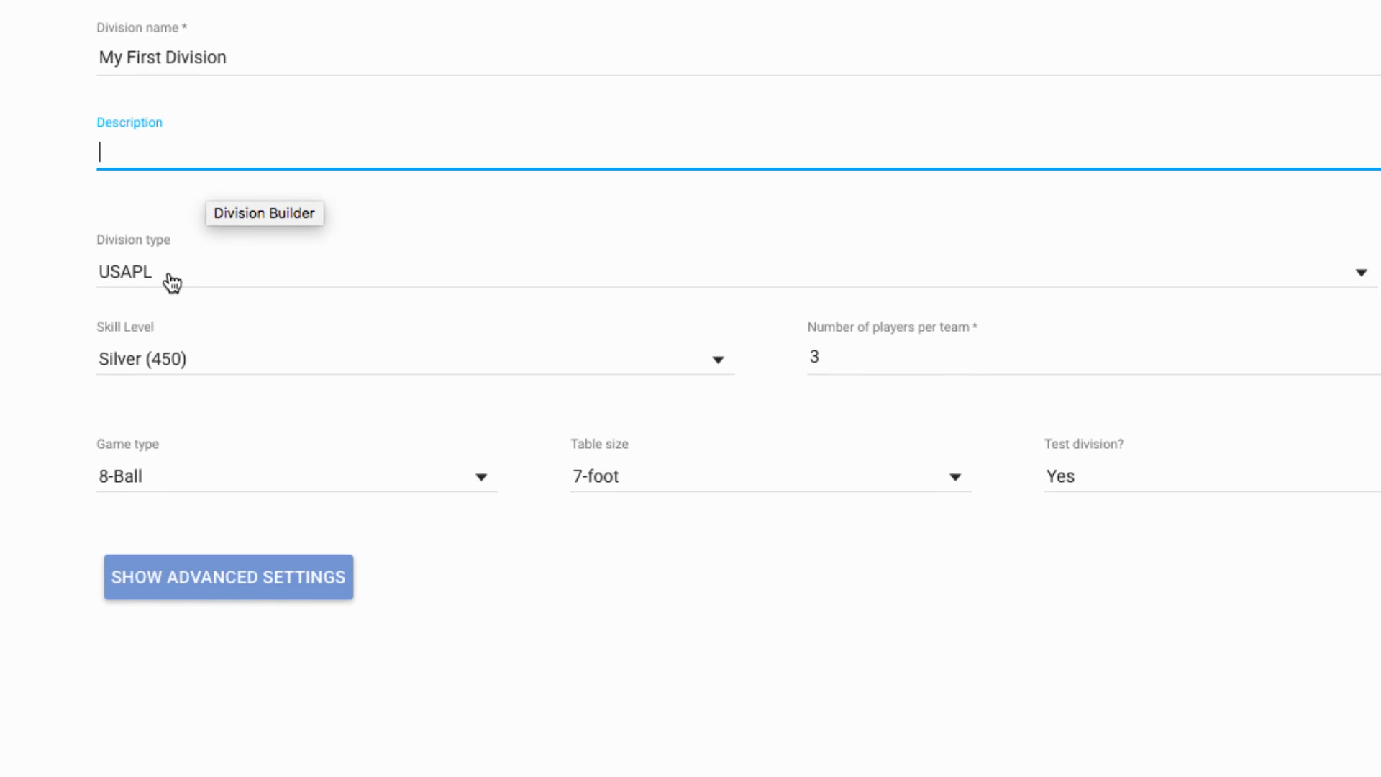
{"action": "left_click", "coordinate": [188, 272]}
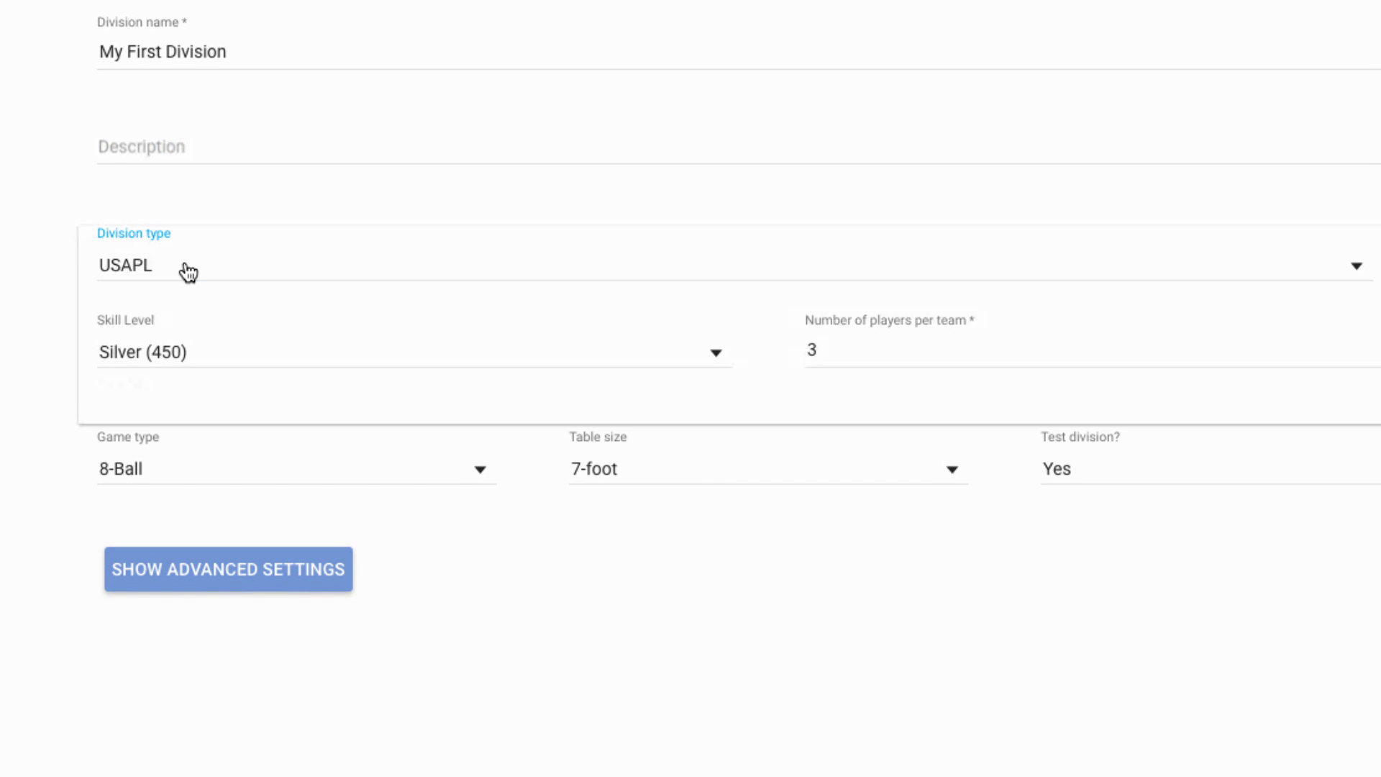
{"action": "left_click", "coordinate": [21, 202]}
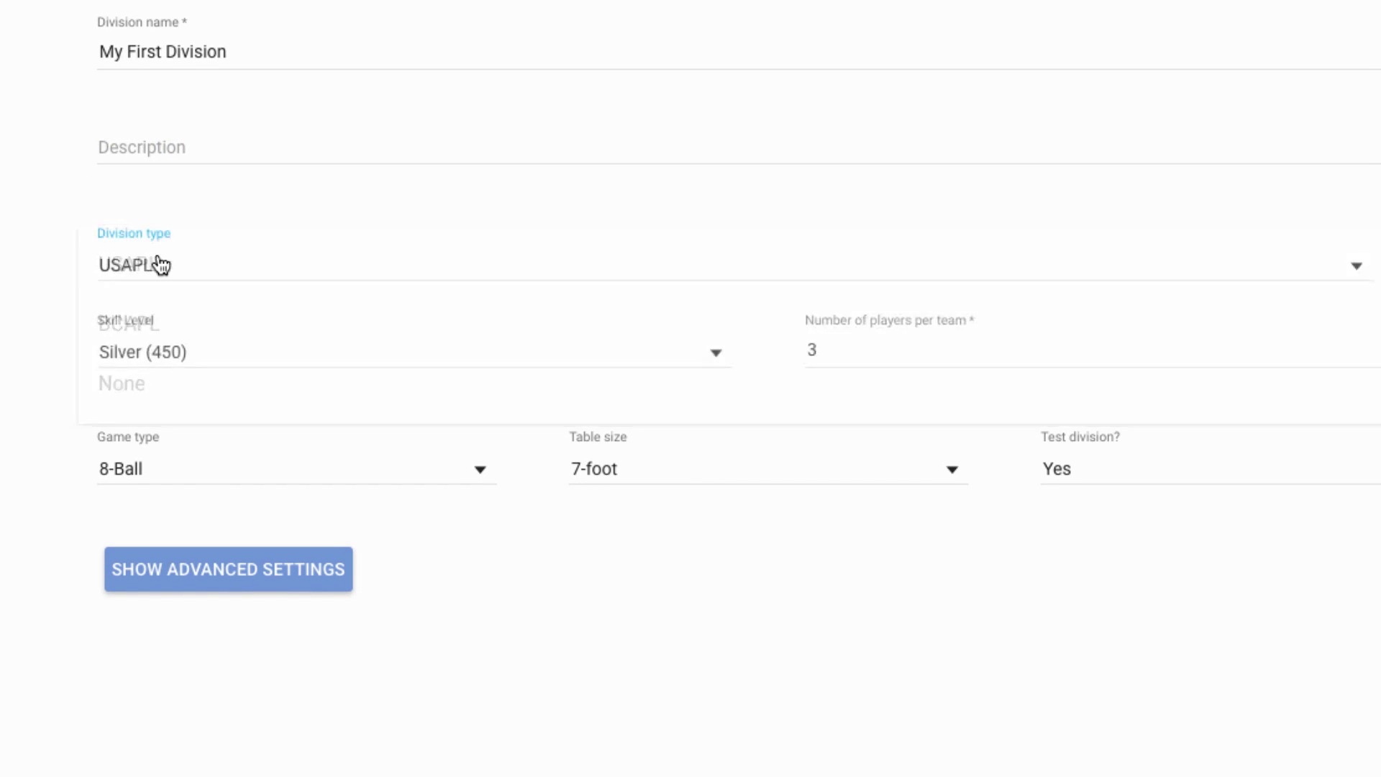
Set the division's skill level to Gold (500).
{"action": "key", "text": "Tab"}
{"action": "key", "text": "Down"}
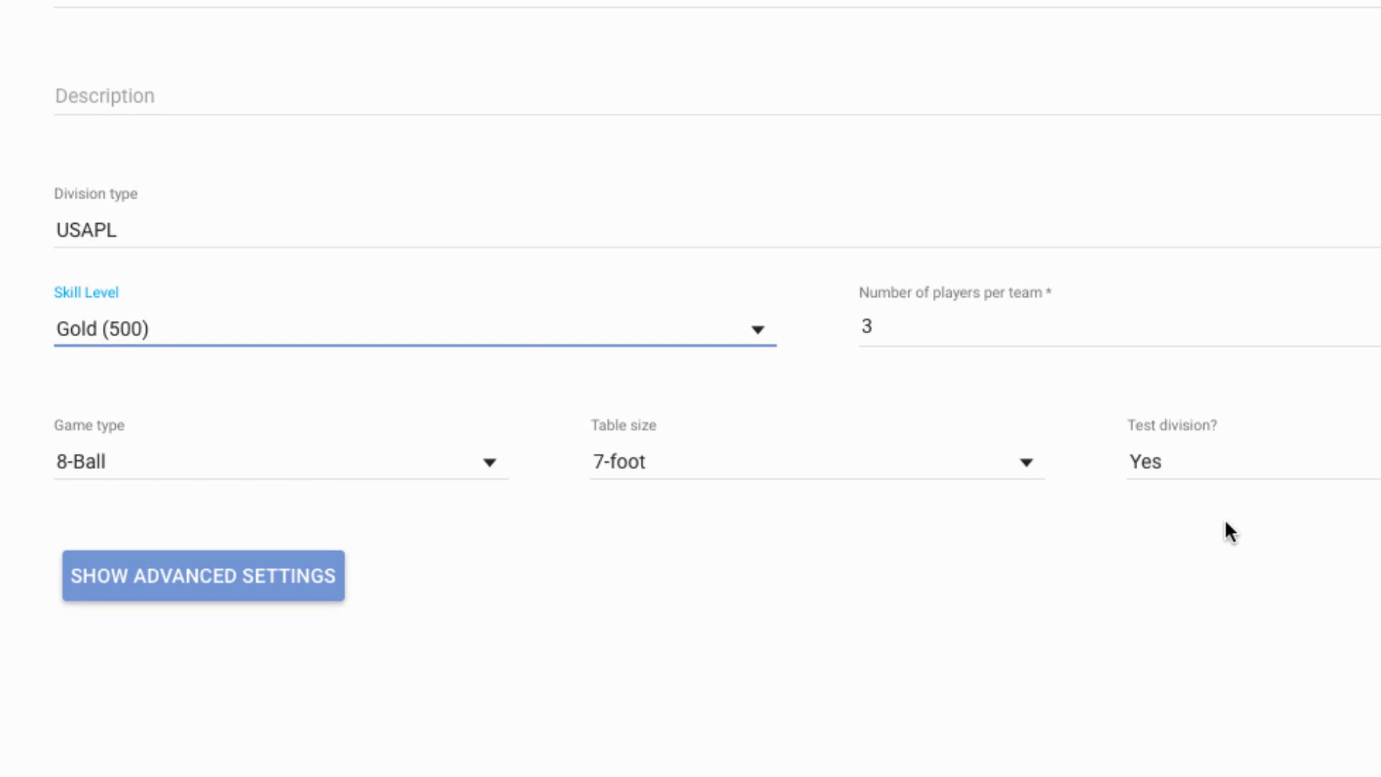
{"action": "left_click", "coordinate": [959, 327]}
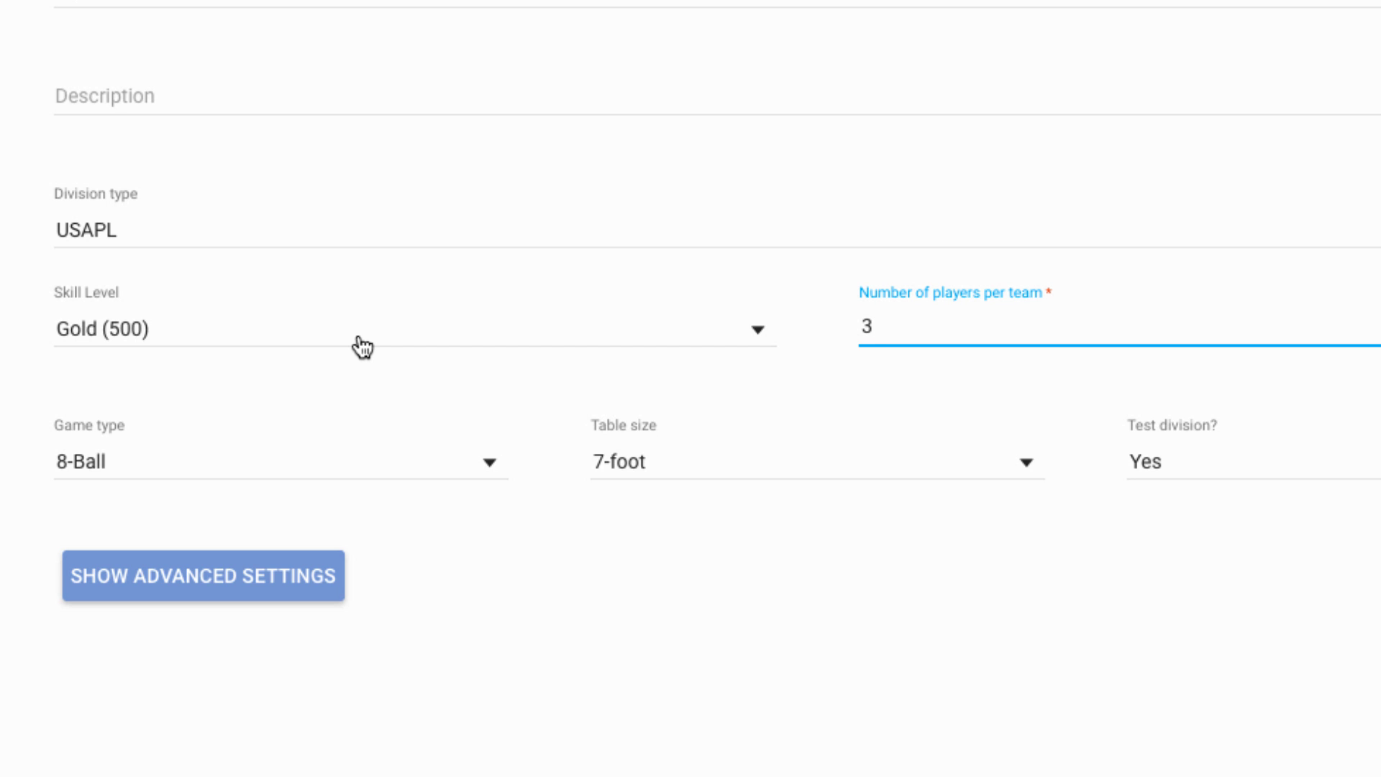
{"action": "left_click", "coordinate": [177, 345]}
{"action": "left_click", "coordinate": [139, 336]}
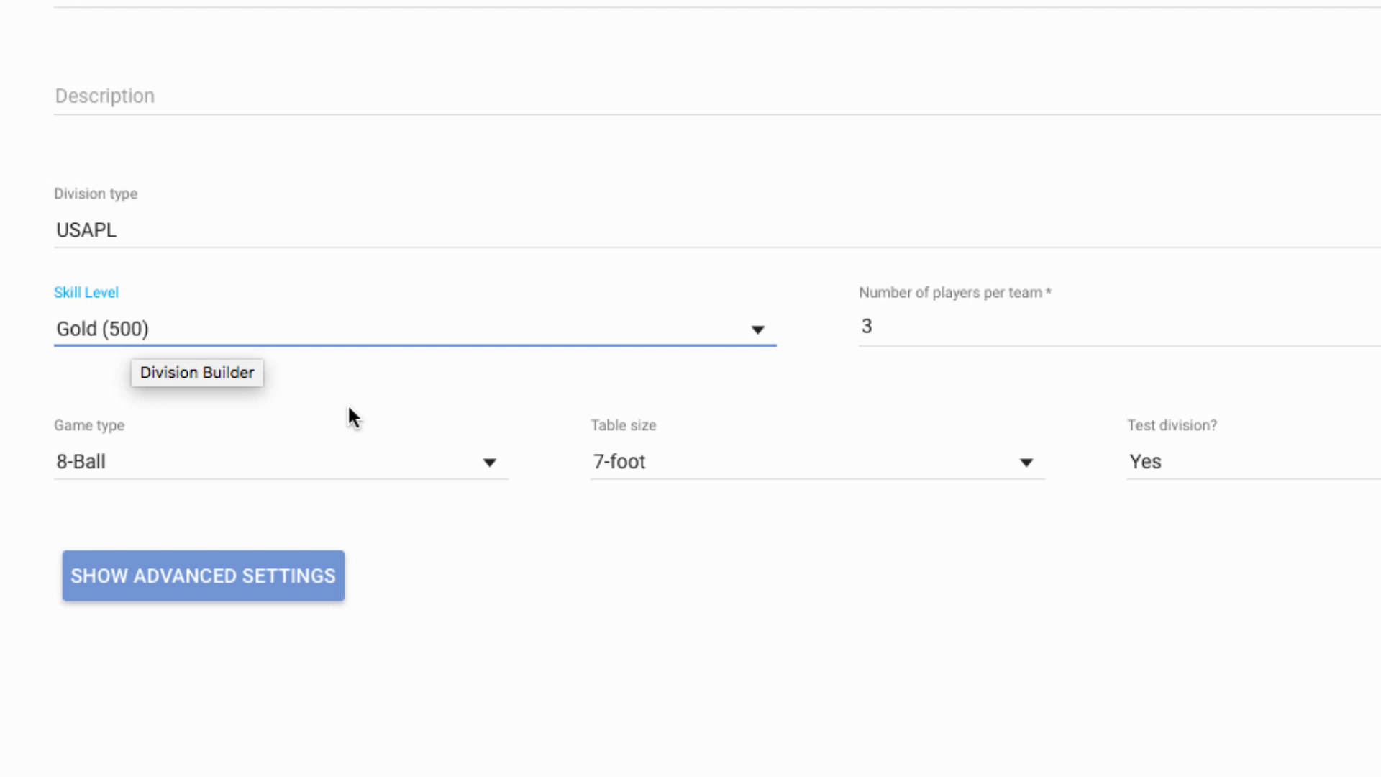
Set the game type to 9-Ball and the table size to 9-foot.
{"action": "left_click", "coordinate": [176, 471]}
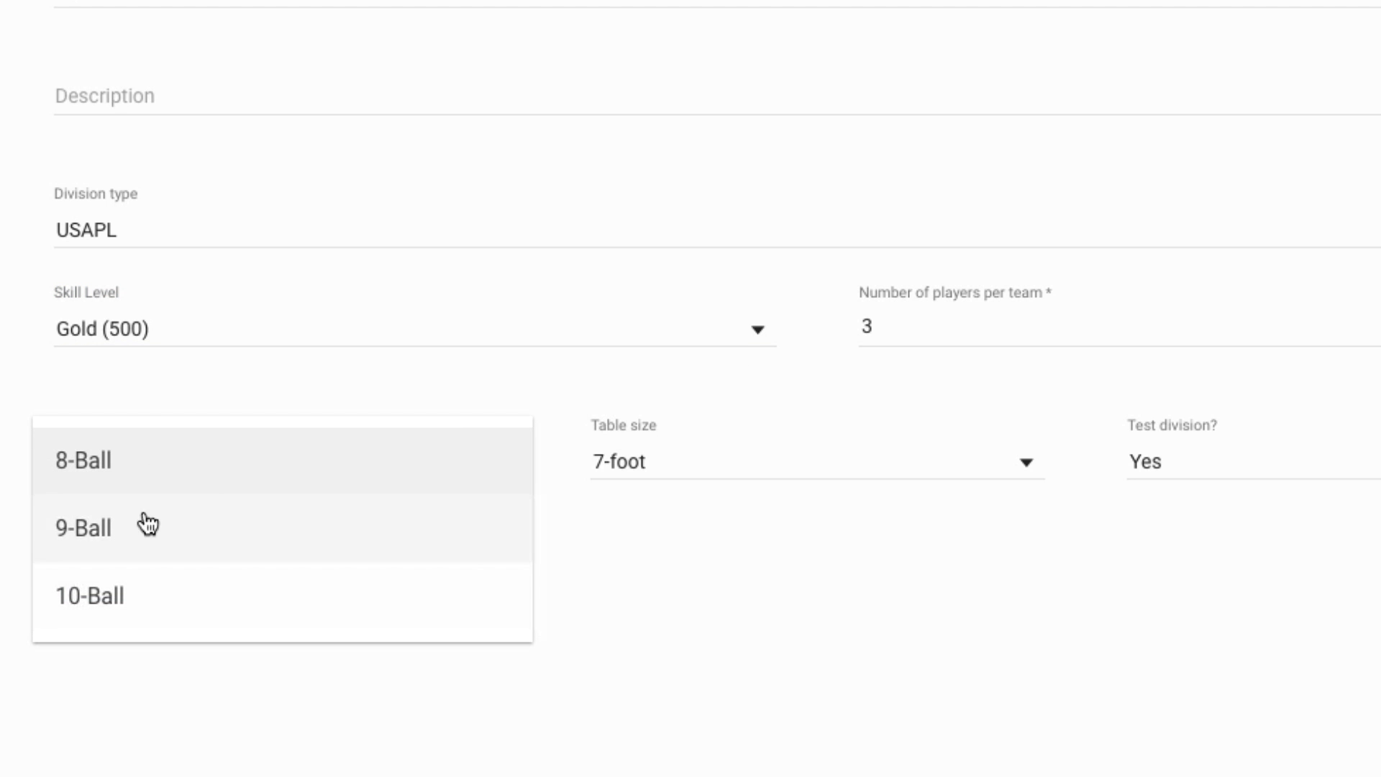
{"action": "left_click", "coordinate": [83, 533]}
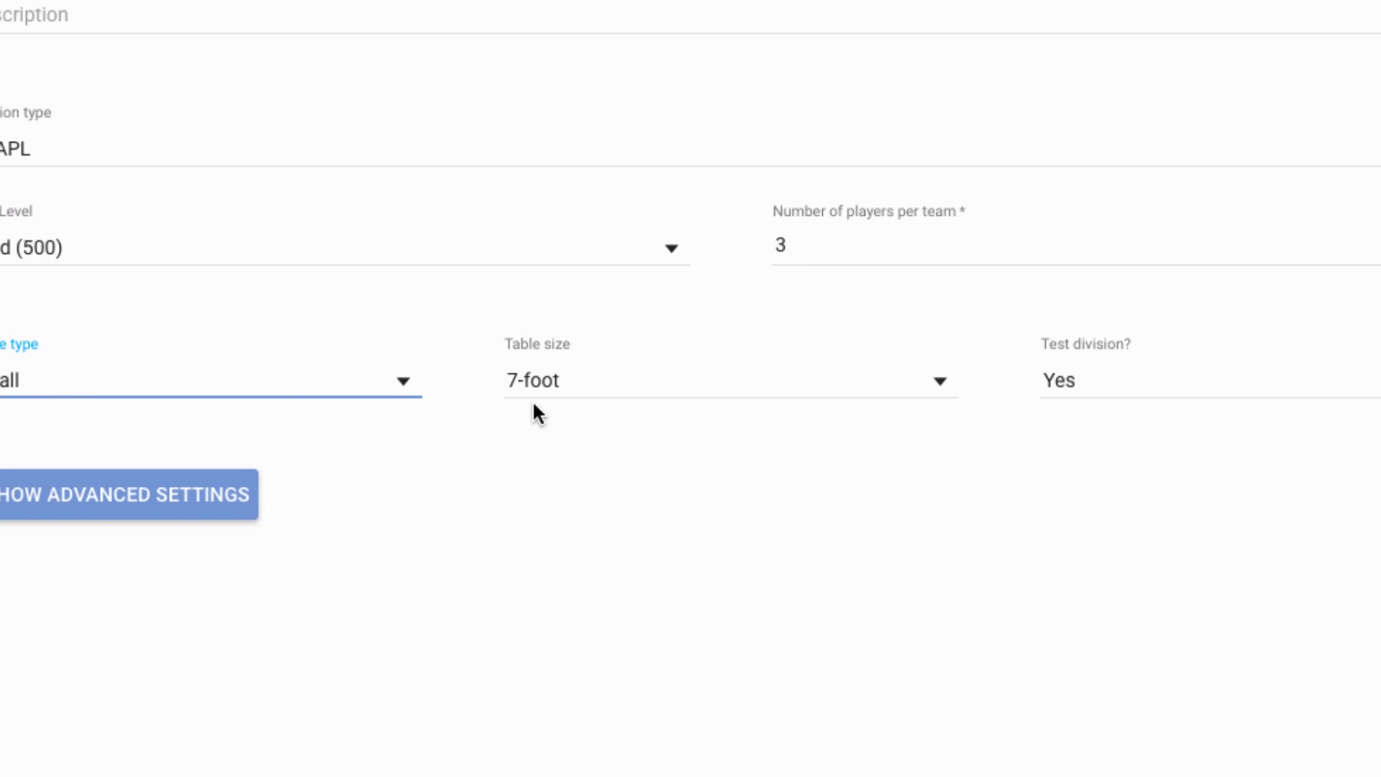
{"action": "left_click", "coordinate": [632, 464]}
{"action": "left_click", "coordinate": [620, 582]}
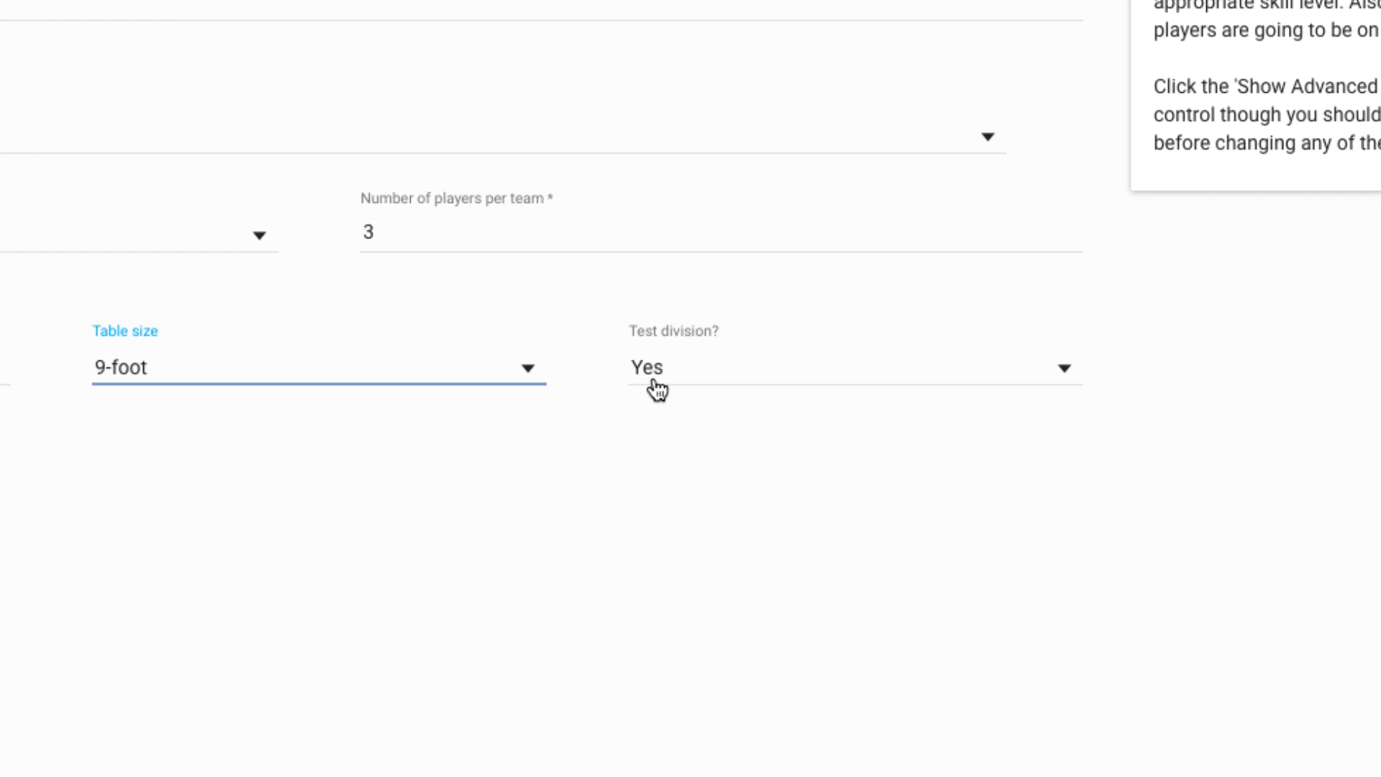
Show the advanced settings and review the Reporting defaults, such as standings order and minimum weeks.
{"action": "left_click", "coordinate": [237, 513]}
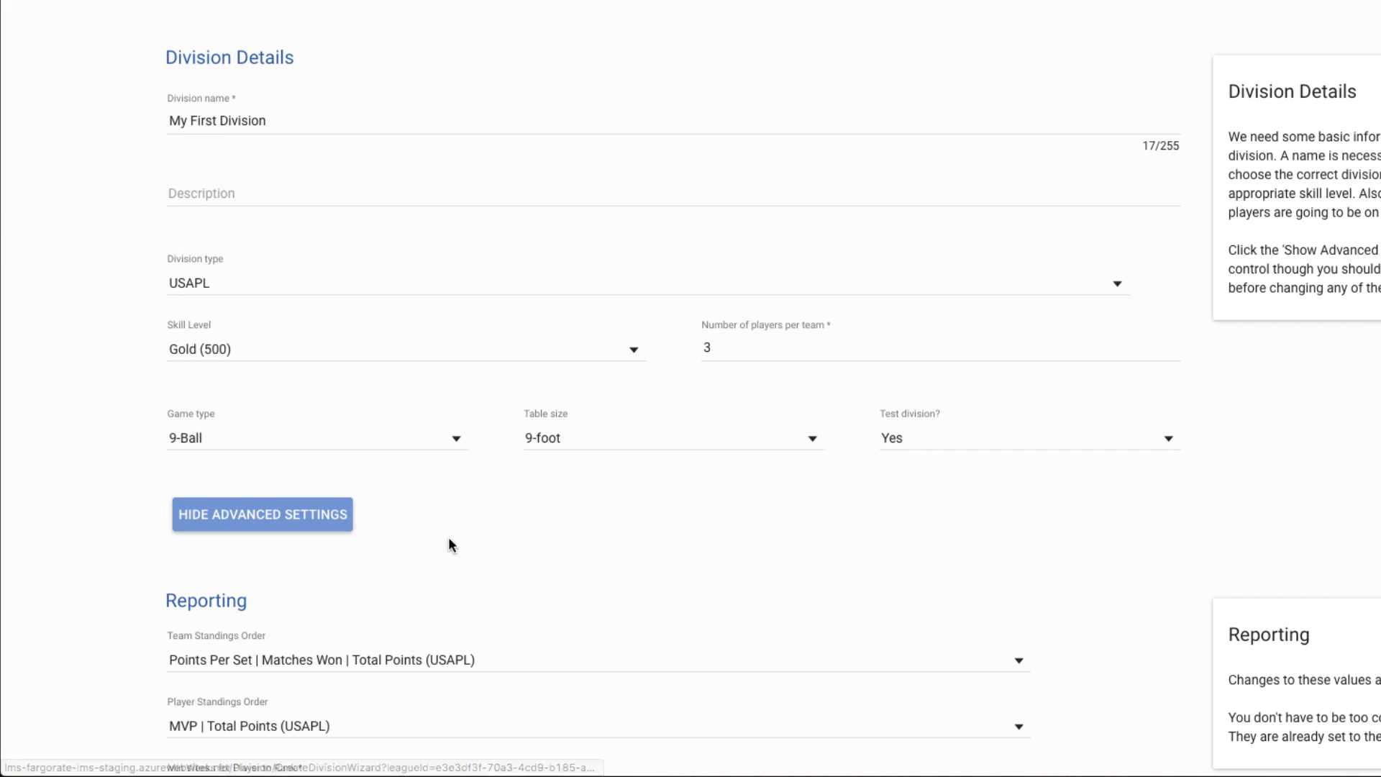
{"action": "scroll", "coordinate": [568, 566], "scroll_direction": "down", "scroll_amount": 4}
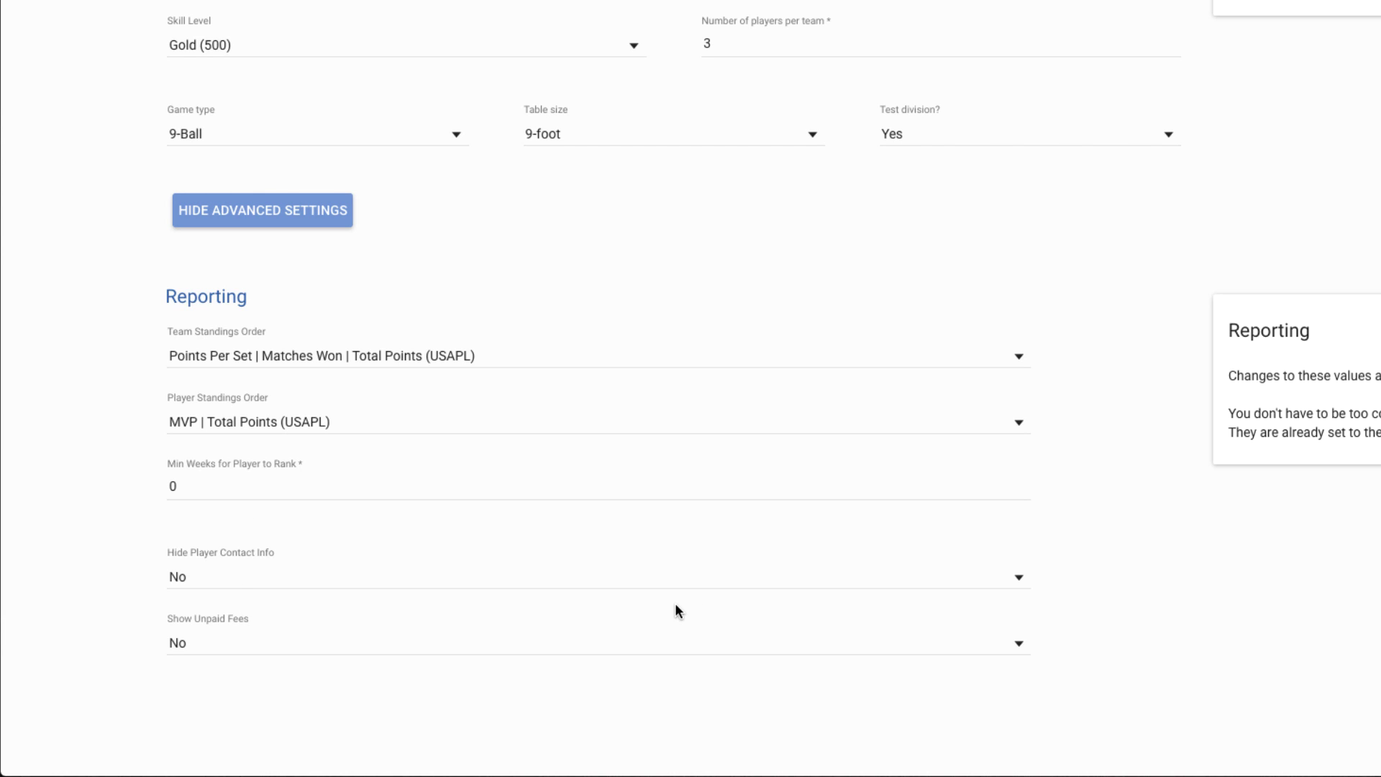
{"action": "scroll", "coordinate": [675, 606], "scroll_direction": "up", "scroll_amount": 4}
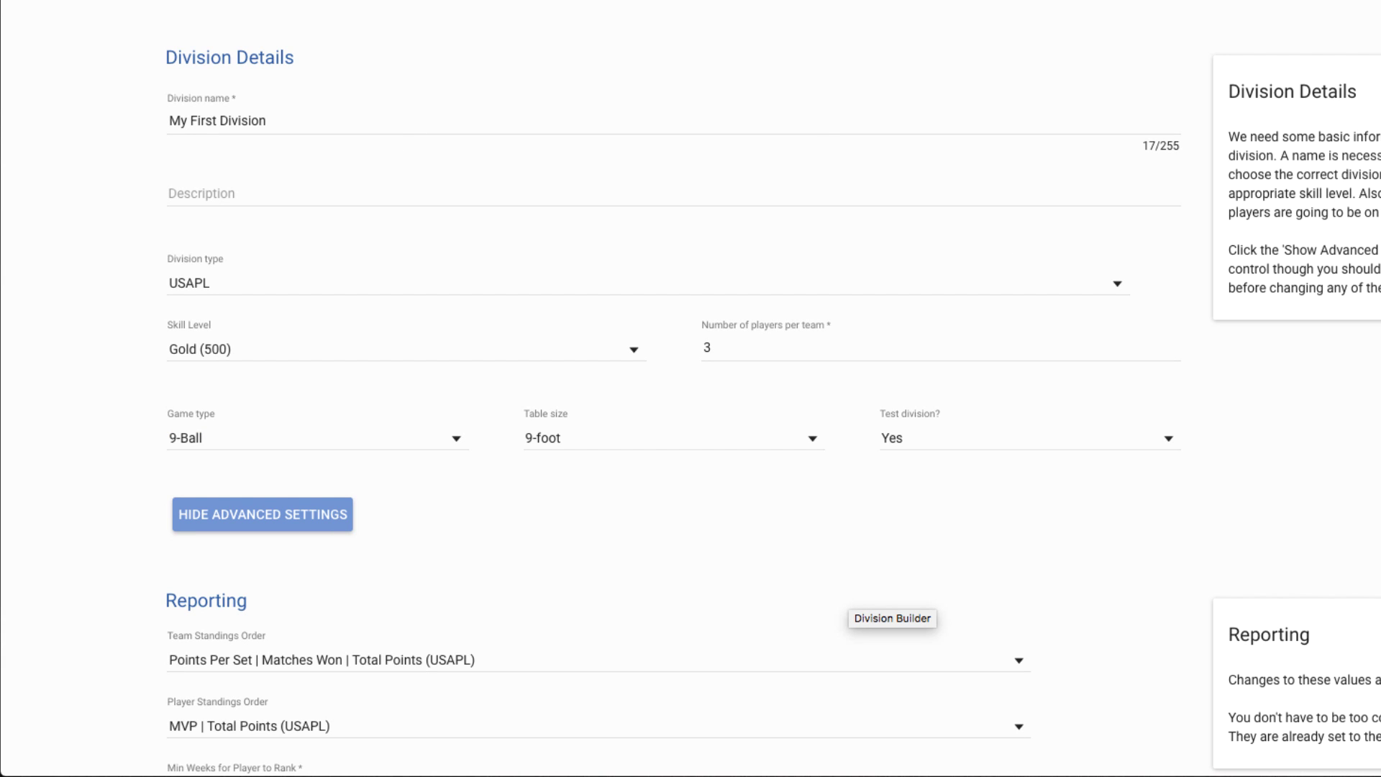
{"action": "scroll", "coordinate": [884, 604], "scroll_direction": "down", "scroll_amount": 3}
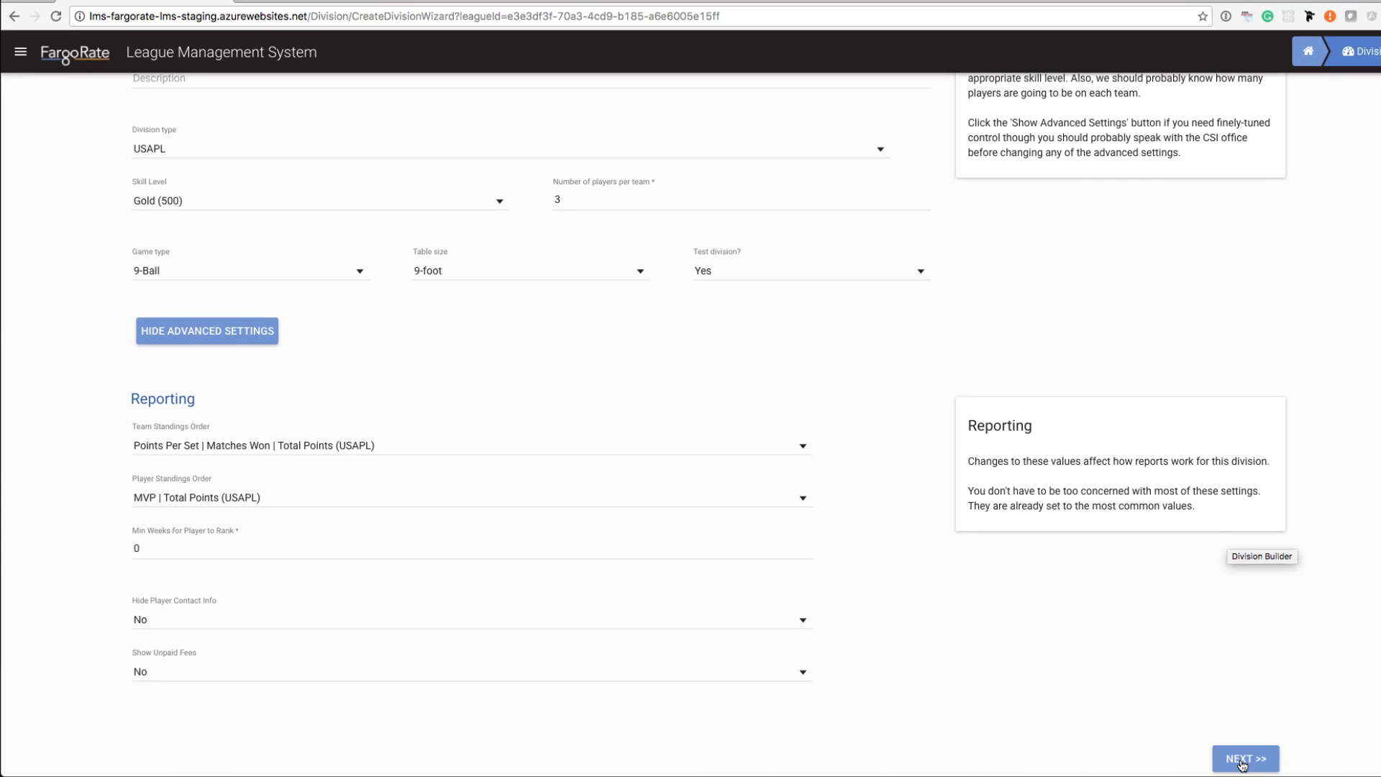
Add Test Location A in New Testtown, TN with four 9-foot tables, then reopen it for review.
{"action": "left_click", "coordinate": [1203, 760]}
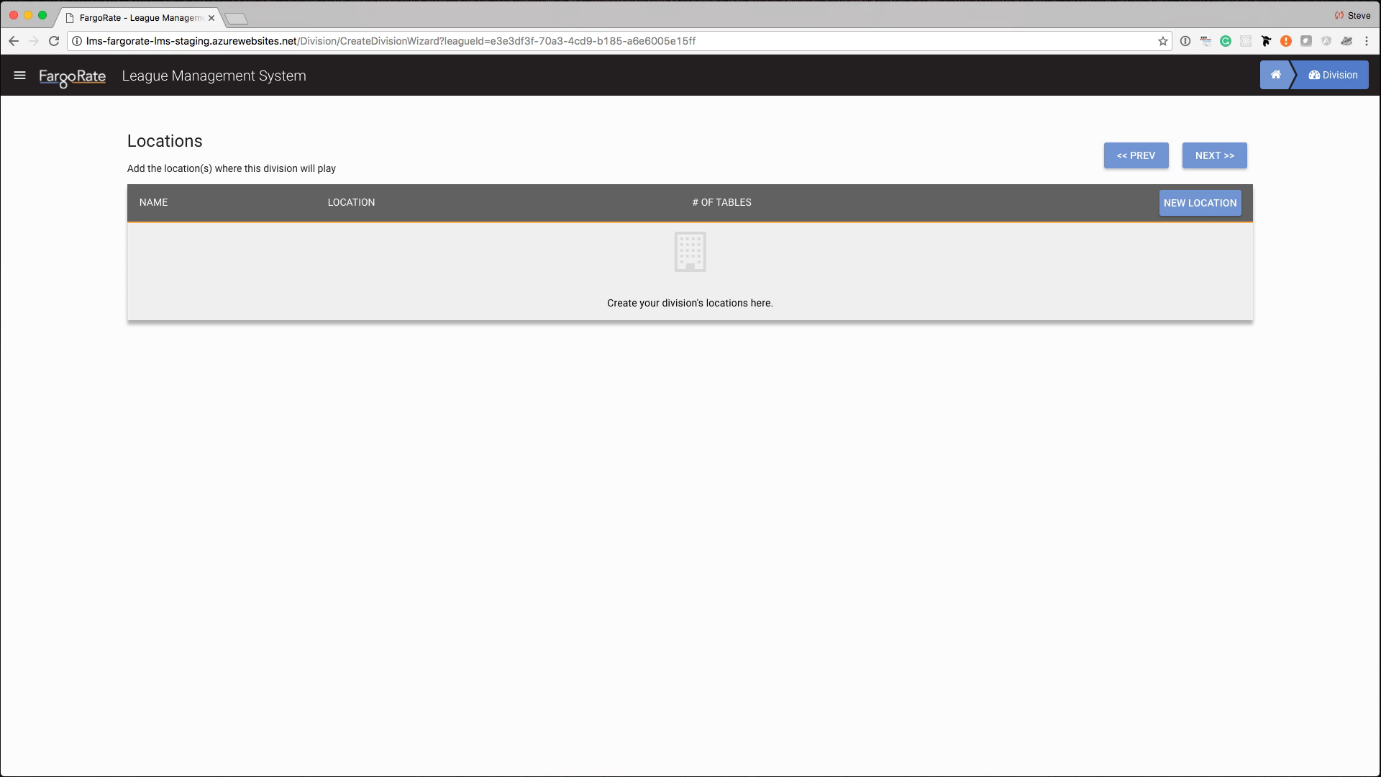
{"action": "left_click", "coordinate": [1207, 205]}
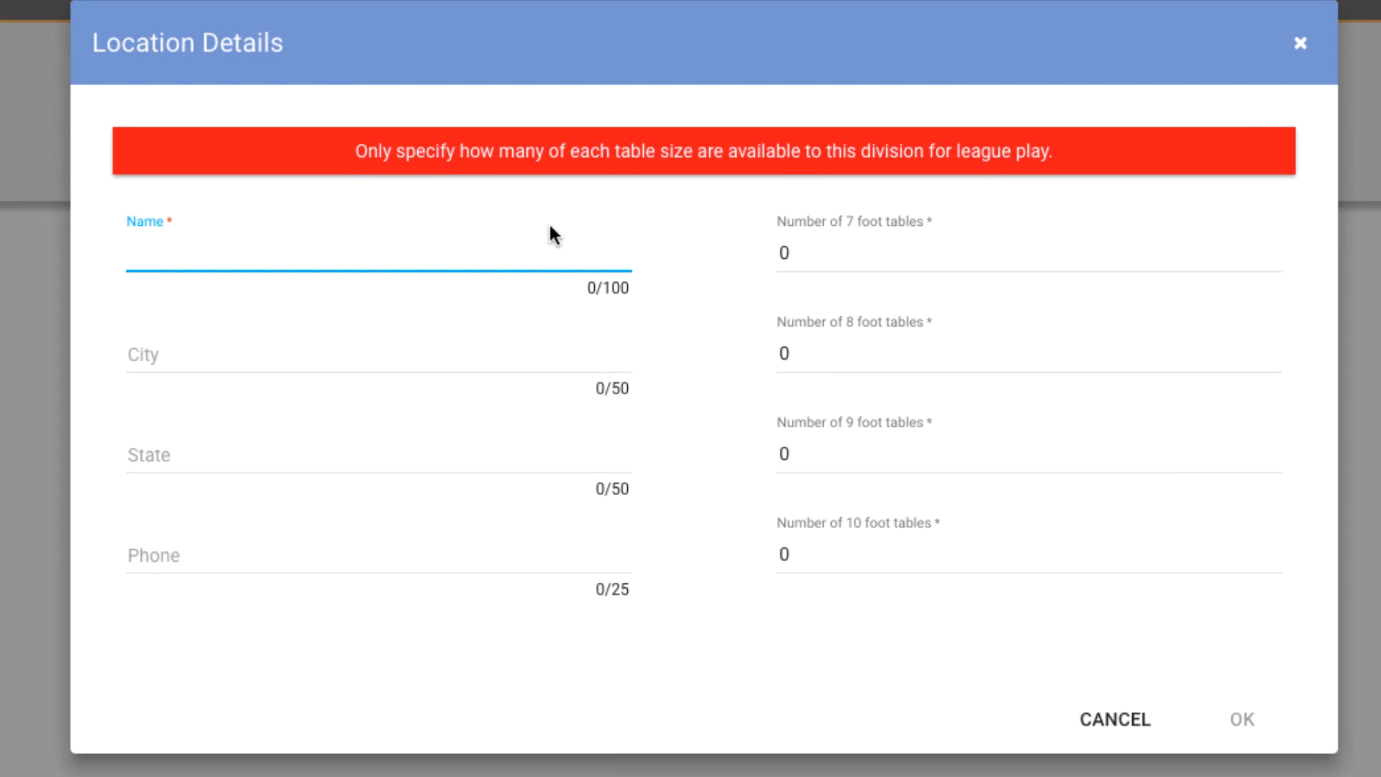
{"action": "type", "text": "Test L"}
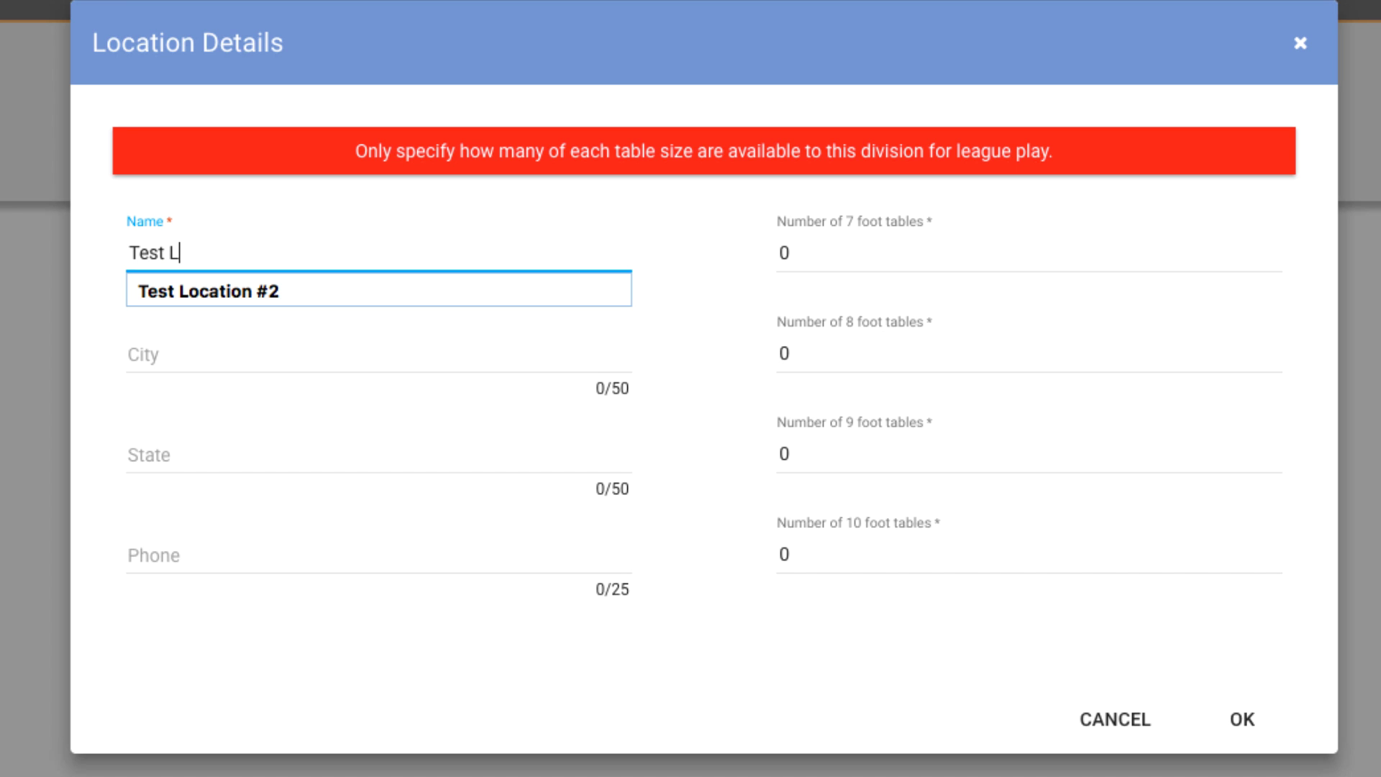
{"action": "type", "text": "ocation A"}
{"action": "left_click", "coordinate": [380, 352]}
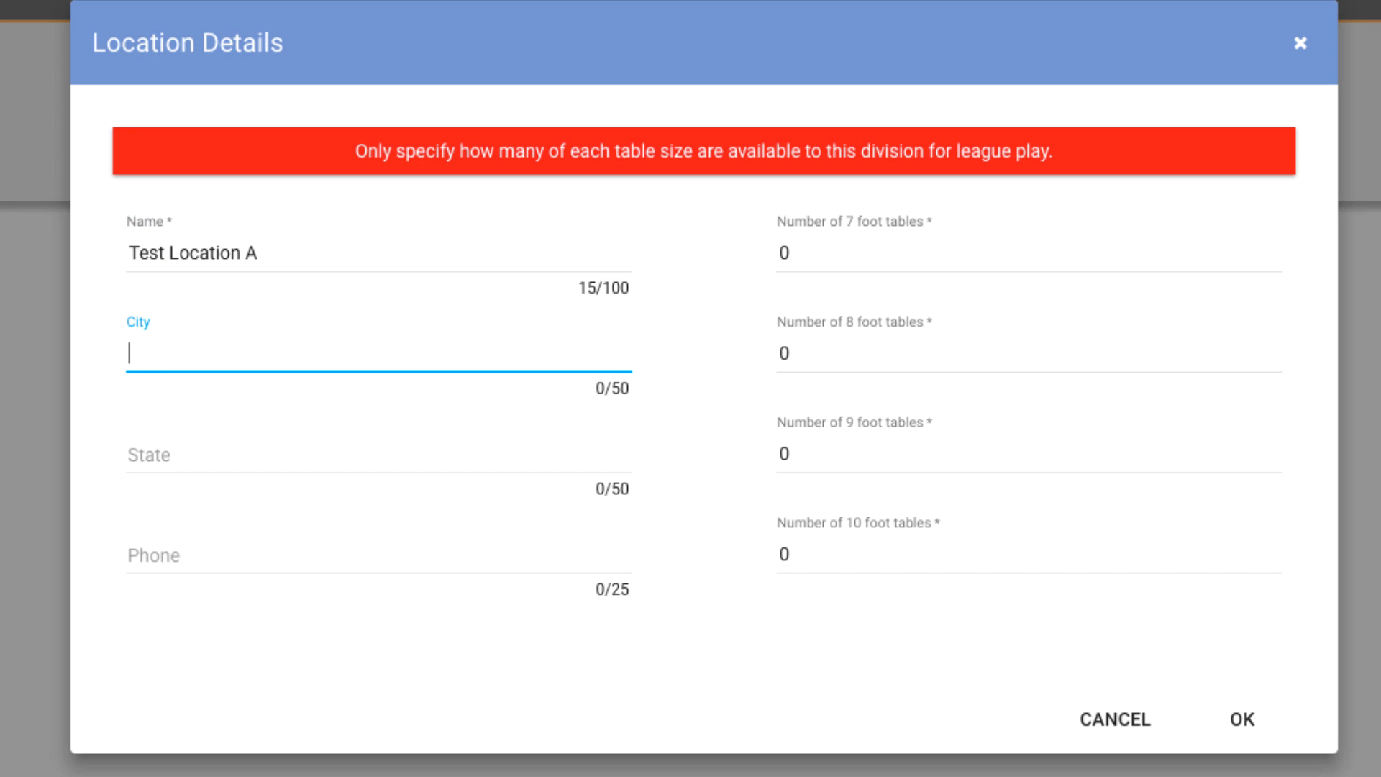
{"action": "type", "text": "New Testtown"}
{"action": "key", "text": "Tab"}
{"action": "type", "text": "TN"}
{"action": "key", "text": "Tab"}
{"action": "key", "text": "Tab"}
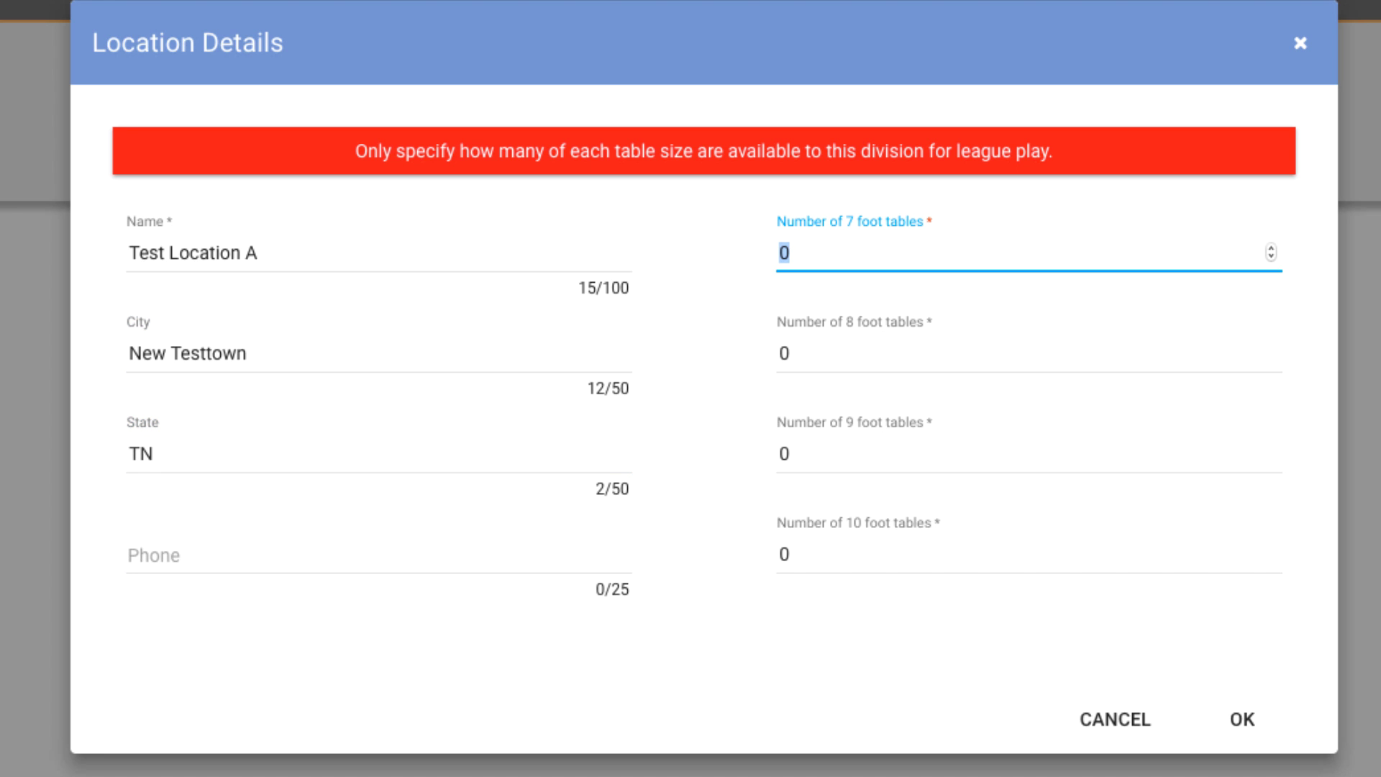
{"action": "key", "text": "Tab"}
{"action": "key", "text": "Tab"}
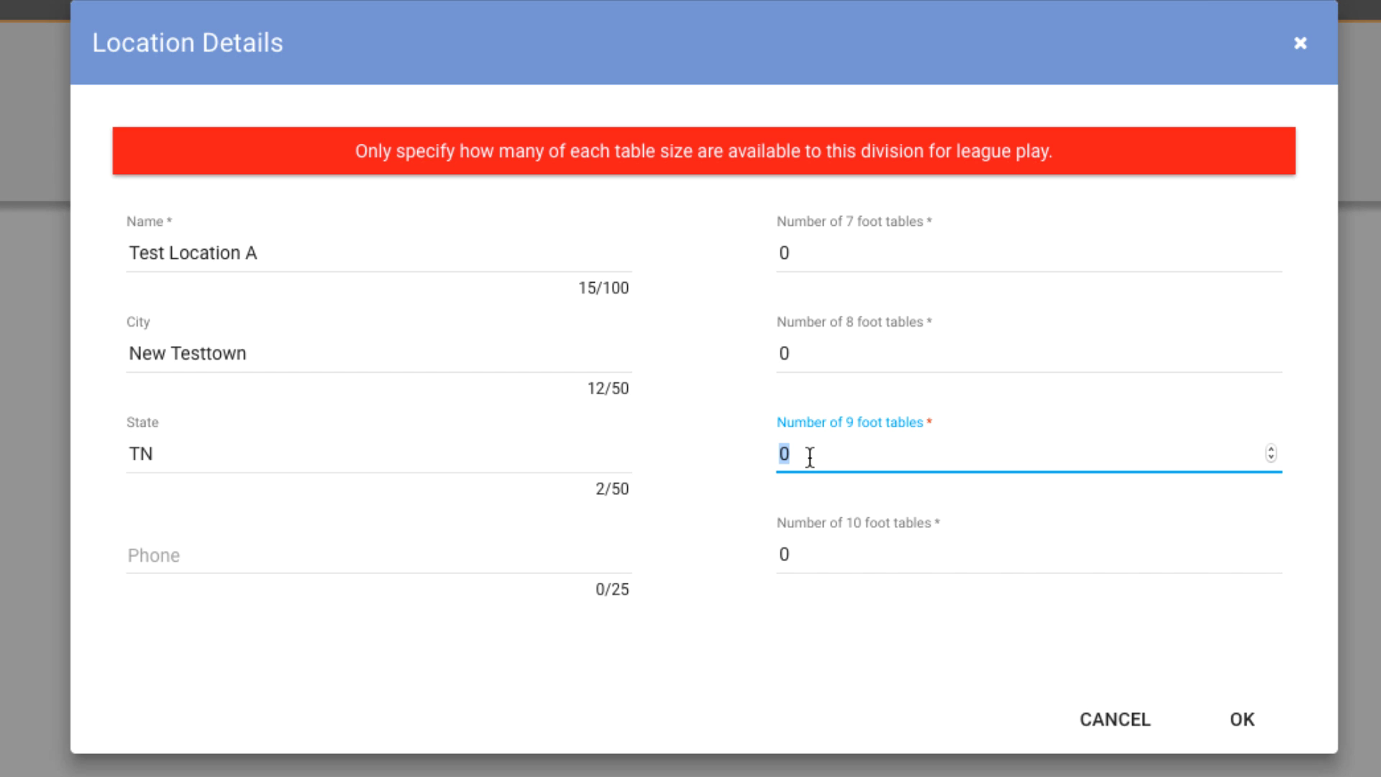
{"action": "type", "text": "4"}
{"action": "left_click", "coordinate": [1239, 718]}
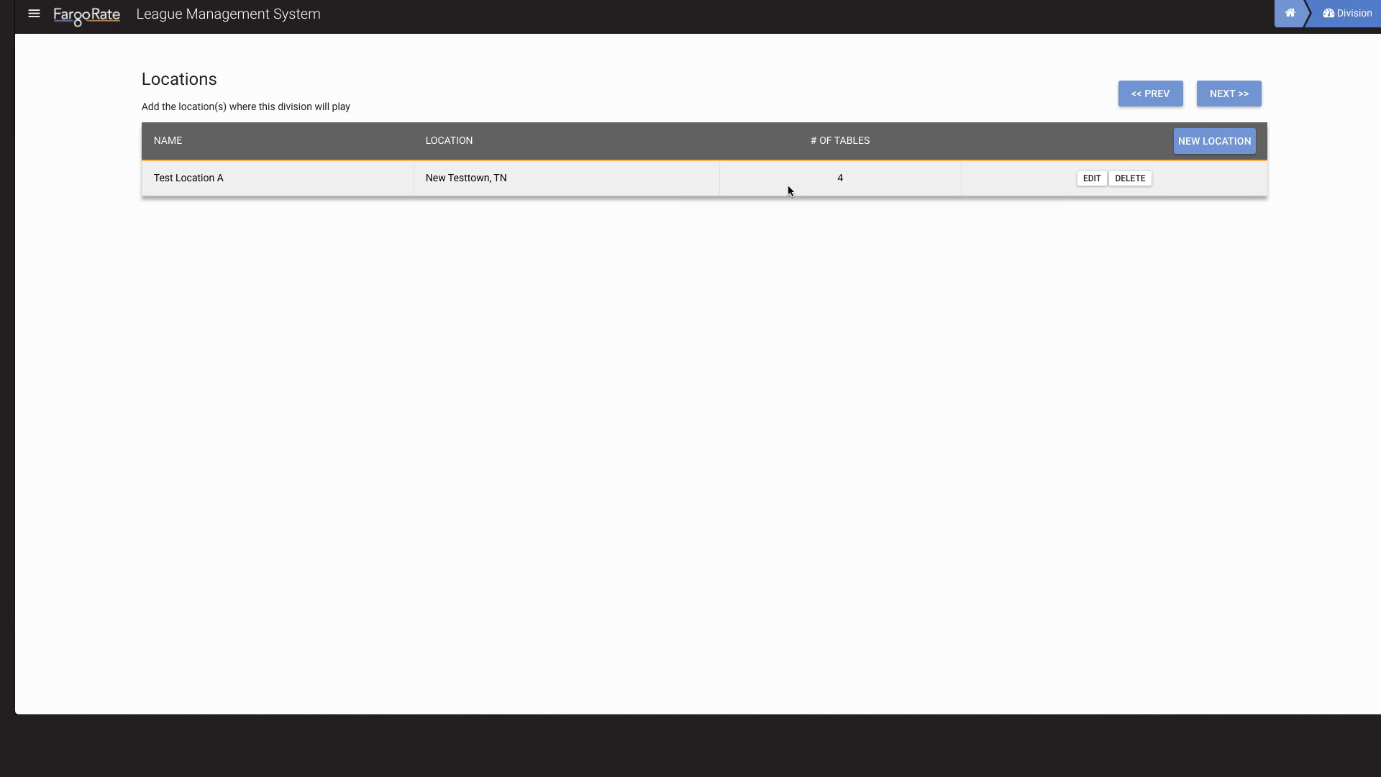
{"action": "left_click", "coordinate": [1093, 181]}
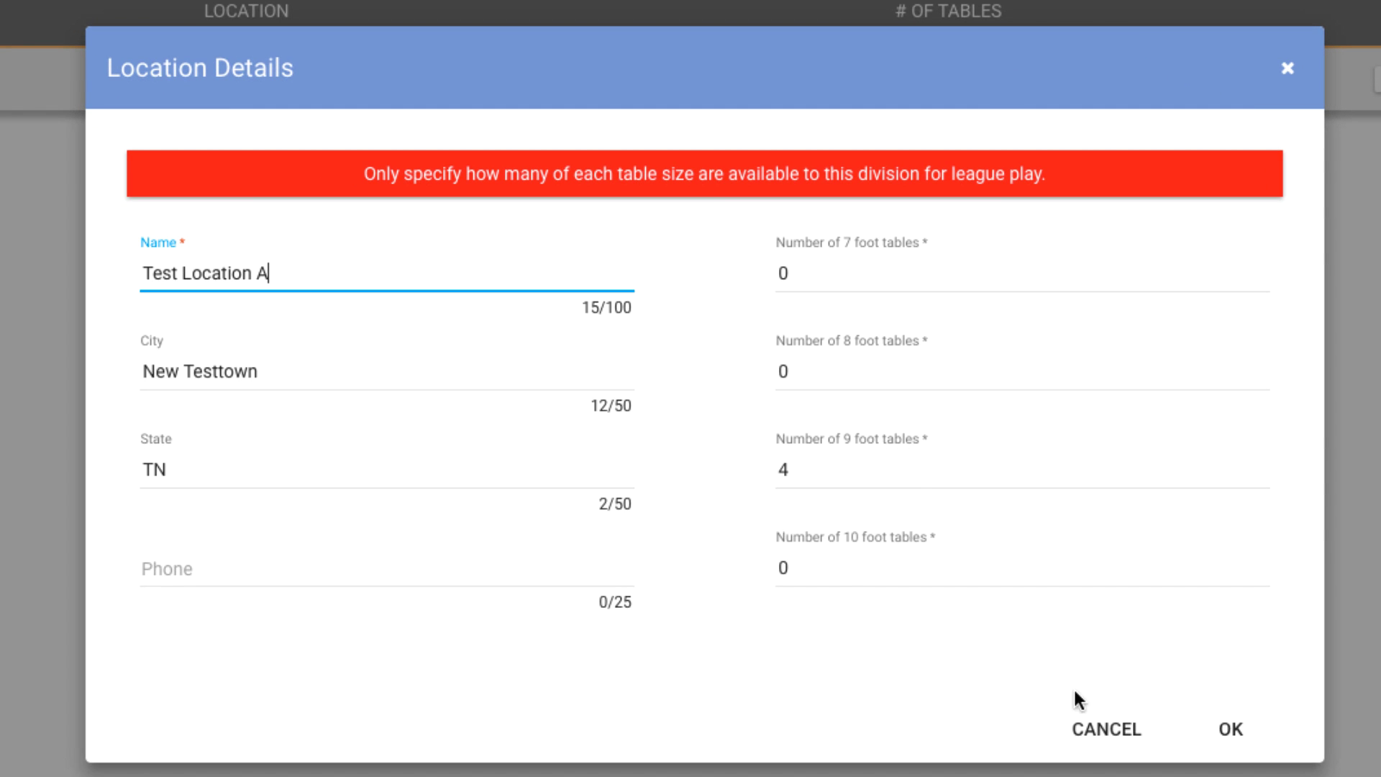
Add Test Location B in New Testtown, TN with six 9-foot tables.
{"action": "left_click", "coordinate": [1104, 728]}
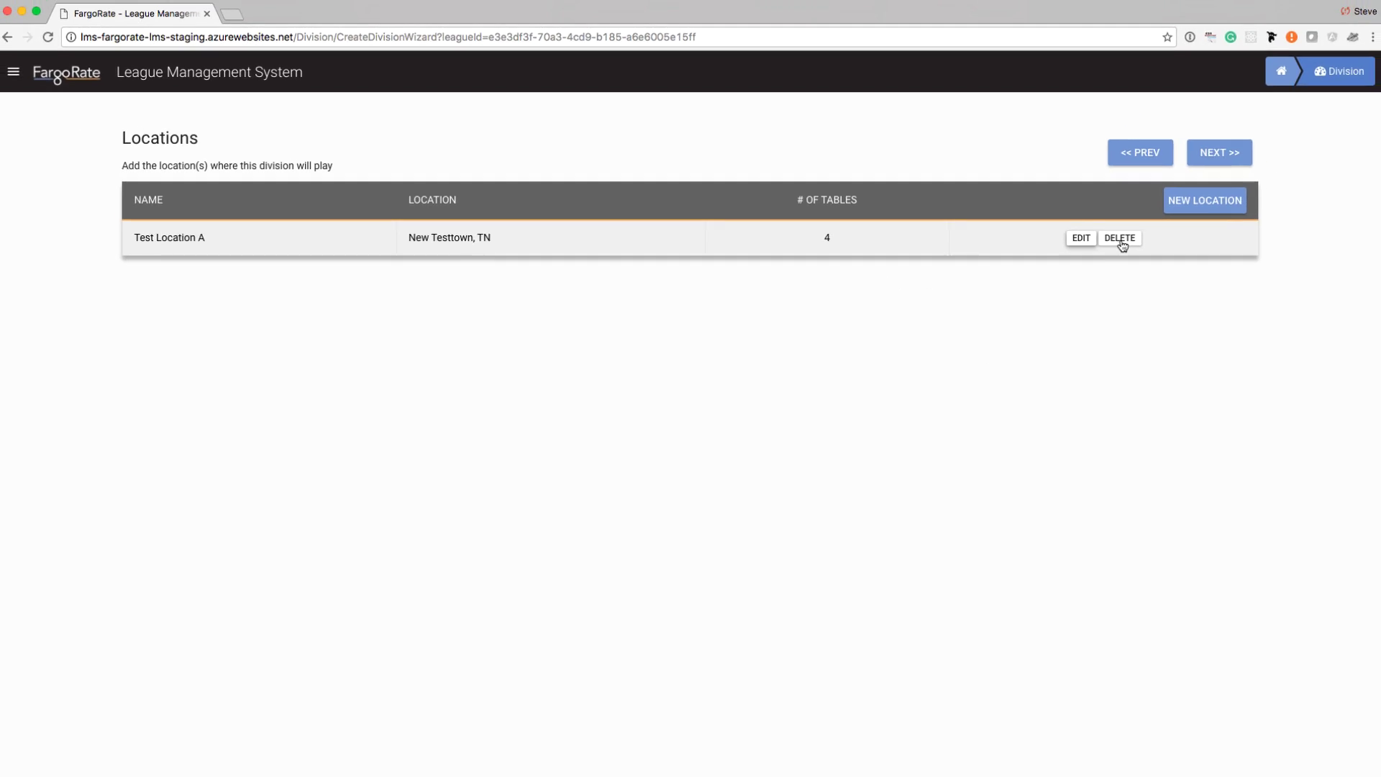
{"action": "left_click", "coordinate": [1206, 207]}
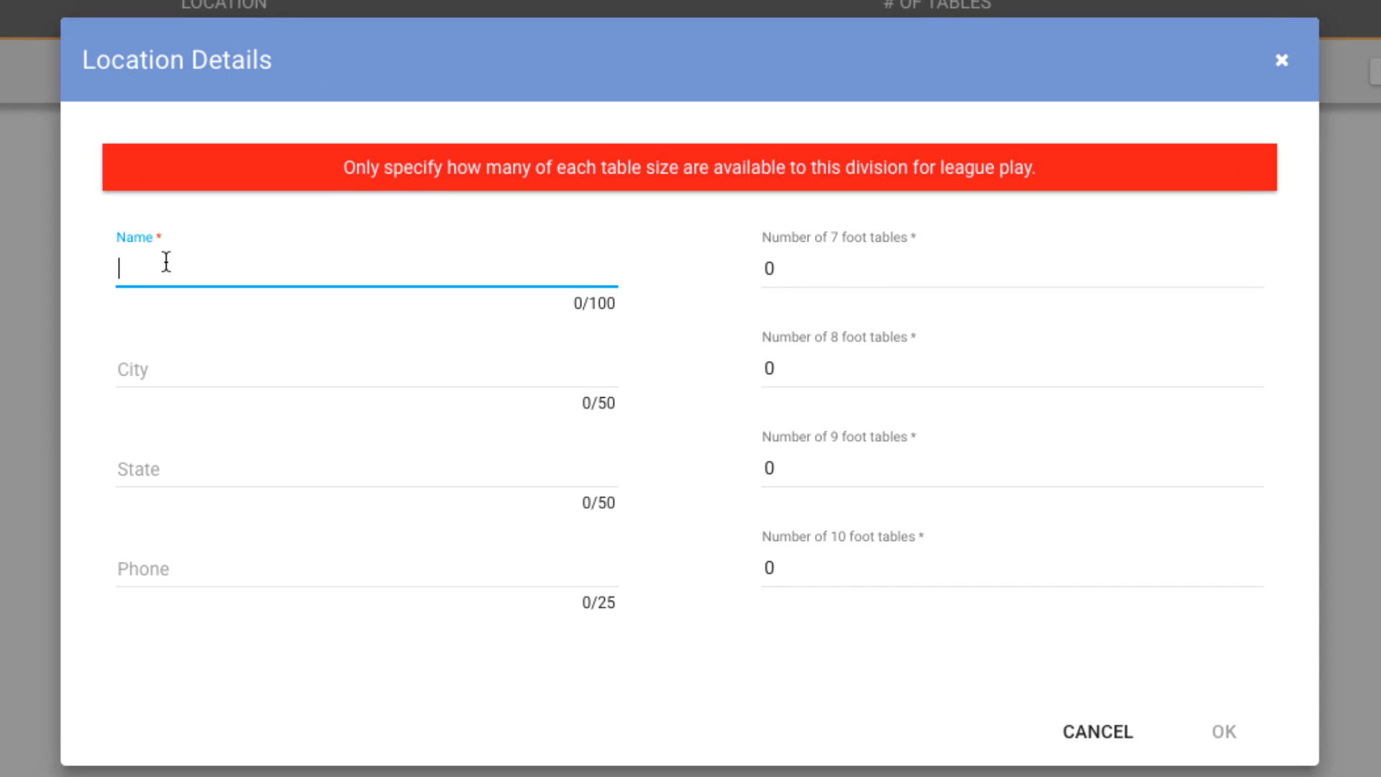
{"action": "type", "text": "Test Locatio"}
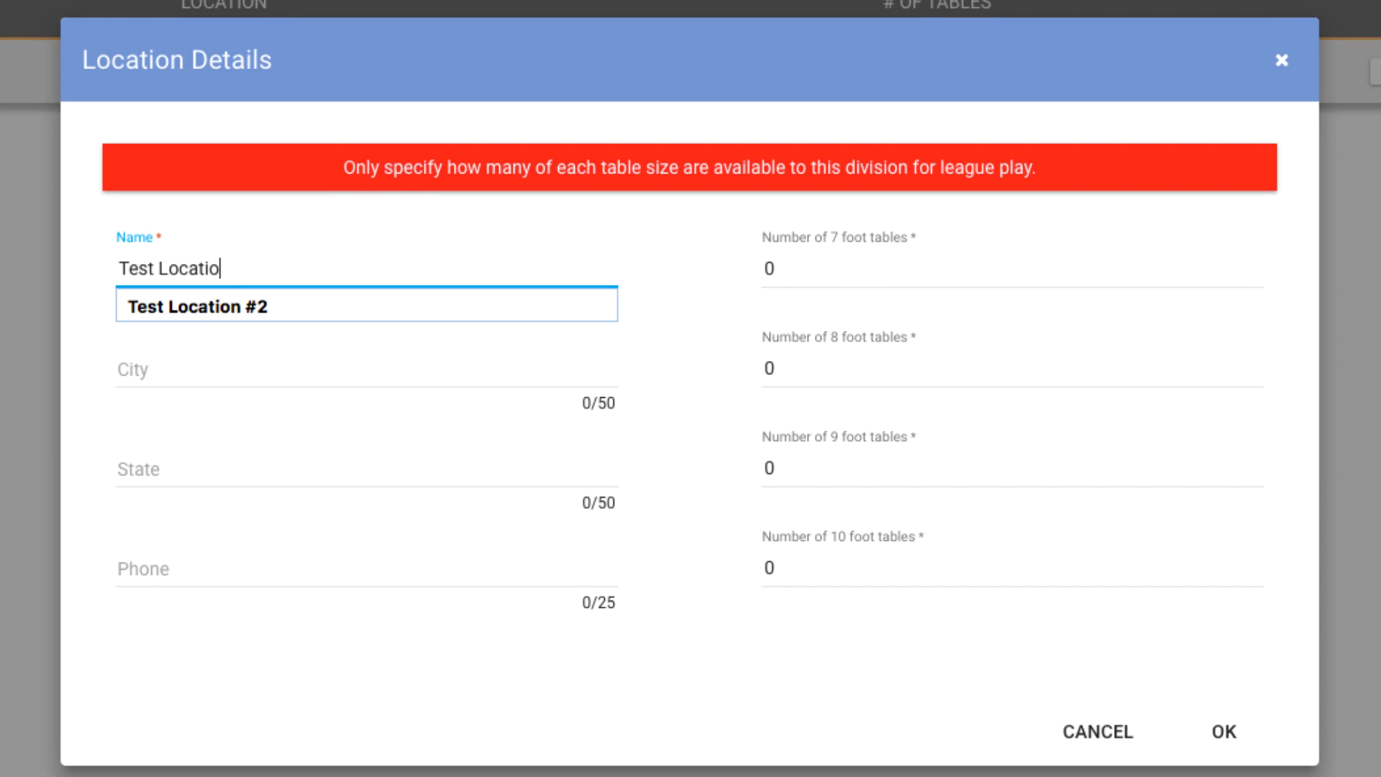
{"action": "type", "text": "n B"}
{"action": "key", "text": "Tab"}
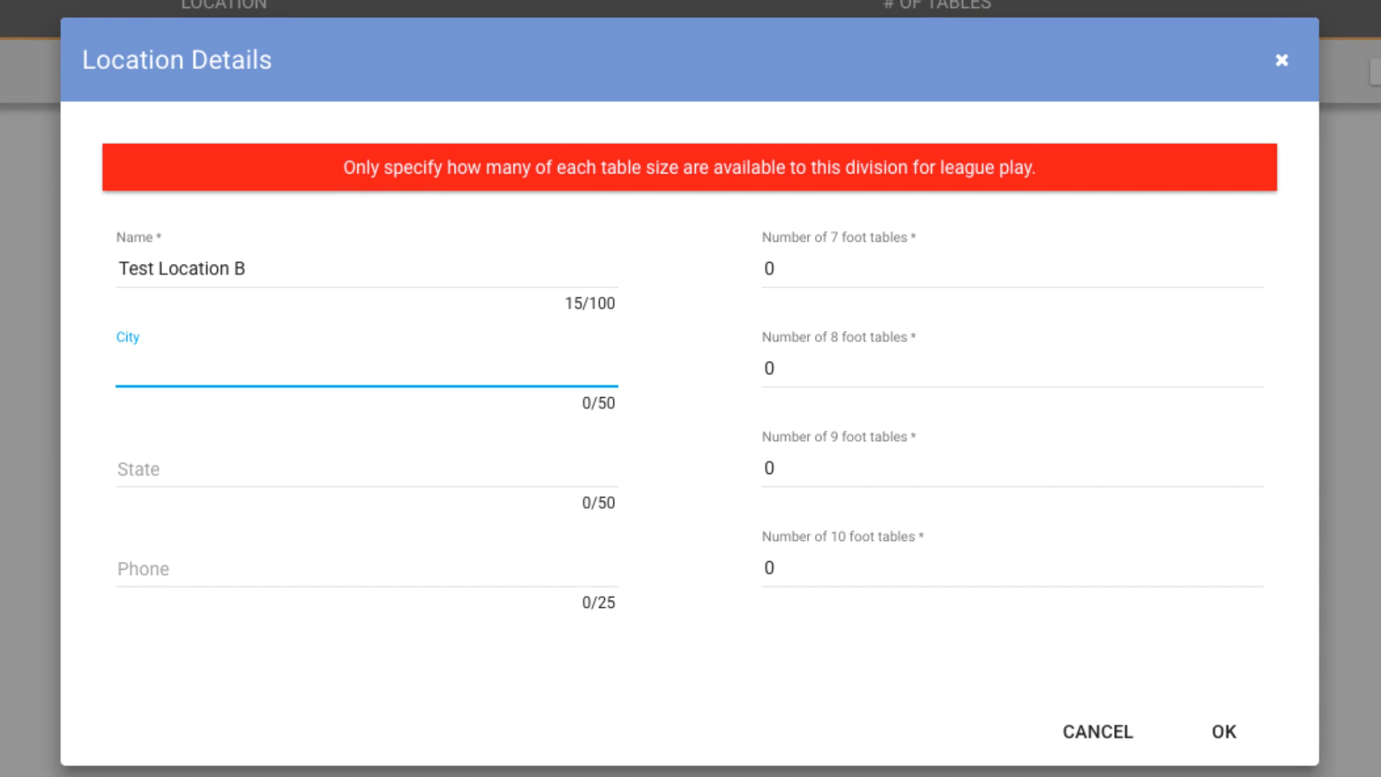
{"action": "type", "text": "New Testtown"}
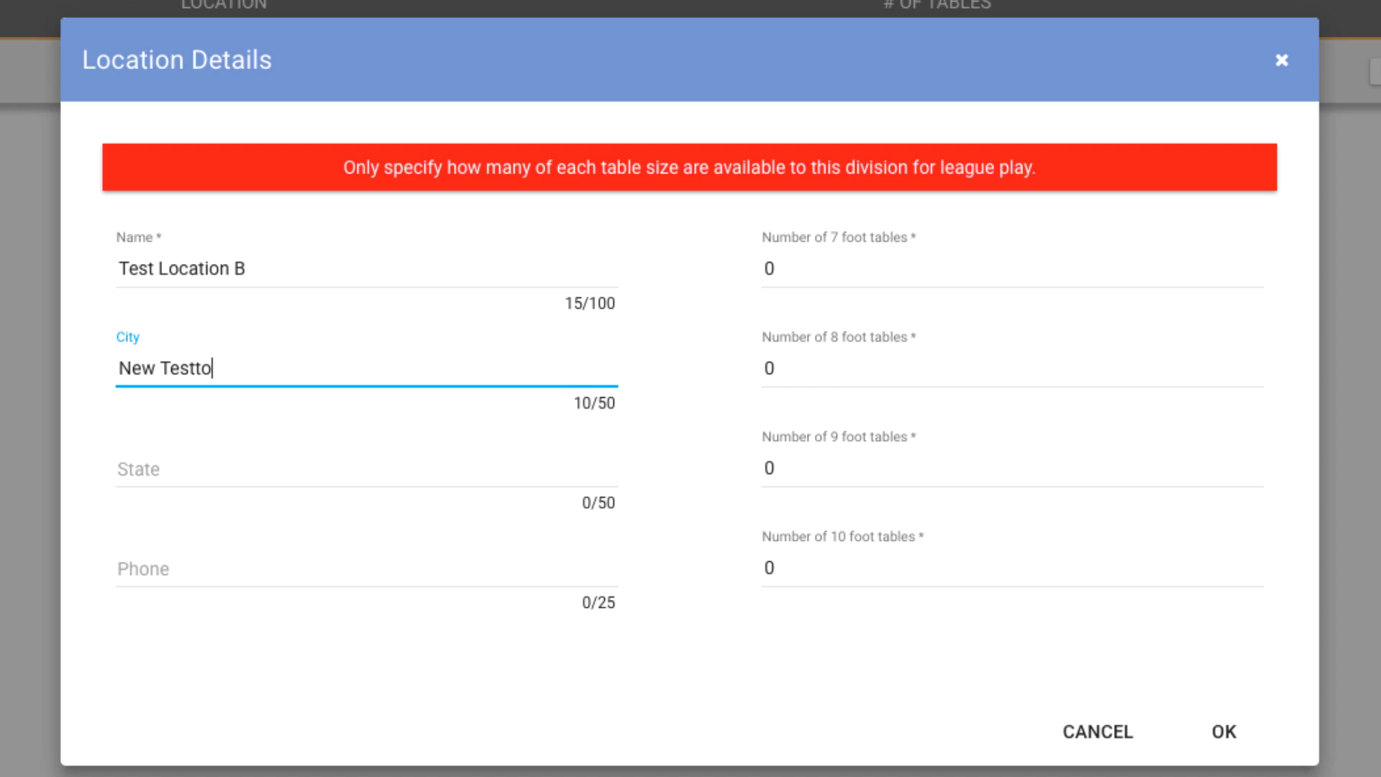
{"action": "key", "text": "Tab"}
{"action": "type", "text": "TN"}
{"action": "key", "text": "Tab"}
{"action": "key", "text": "Tab"}
{"action": "key", "text": "Tab"}
{"action": "key", "text": "Tab"}
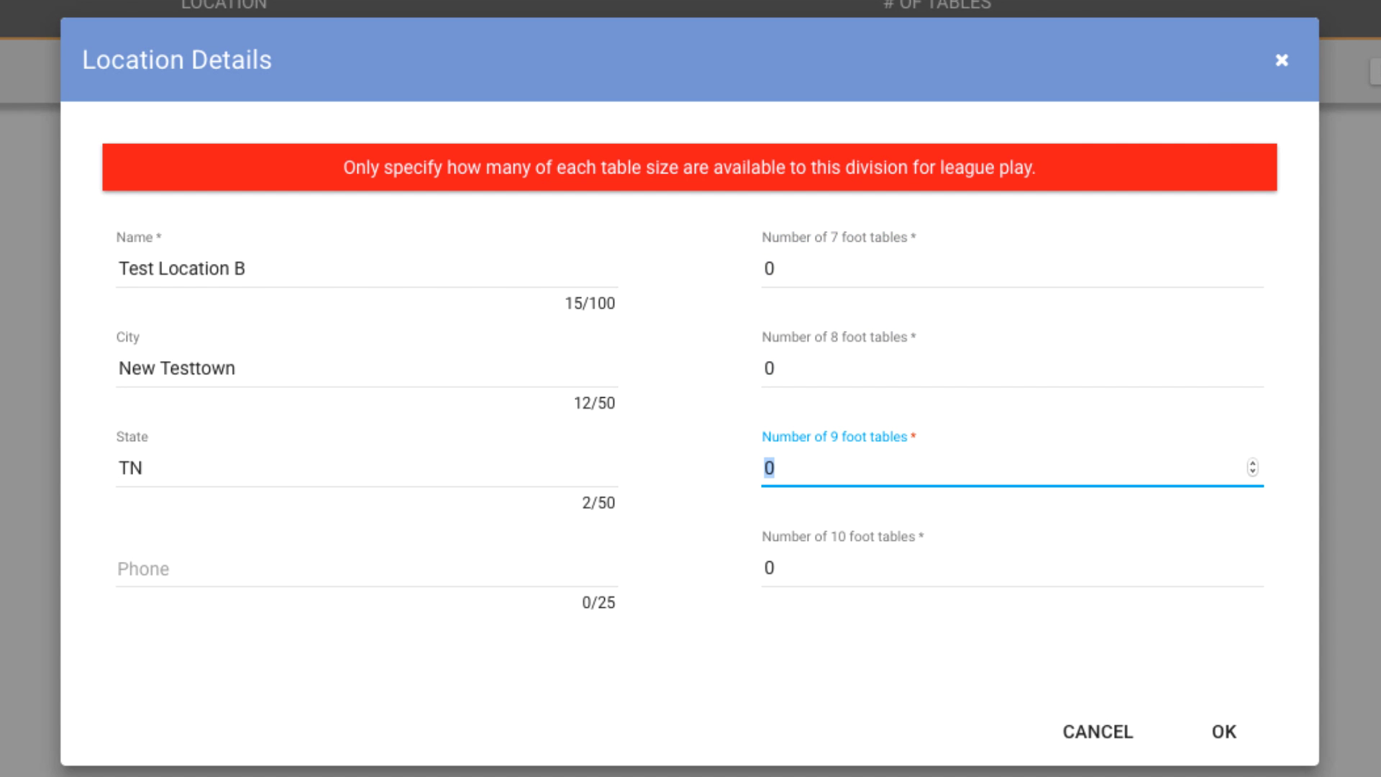
{"action": "type", "text": "6"}
{"action": "left_click", "coordinate": [1255, 731]}
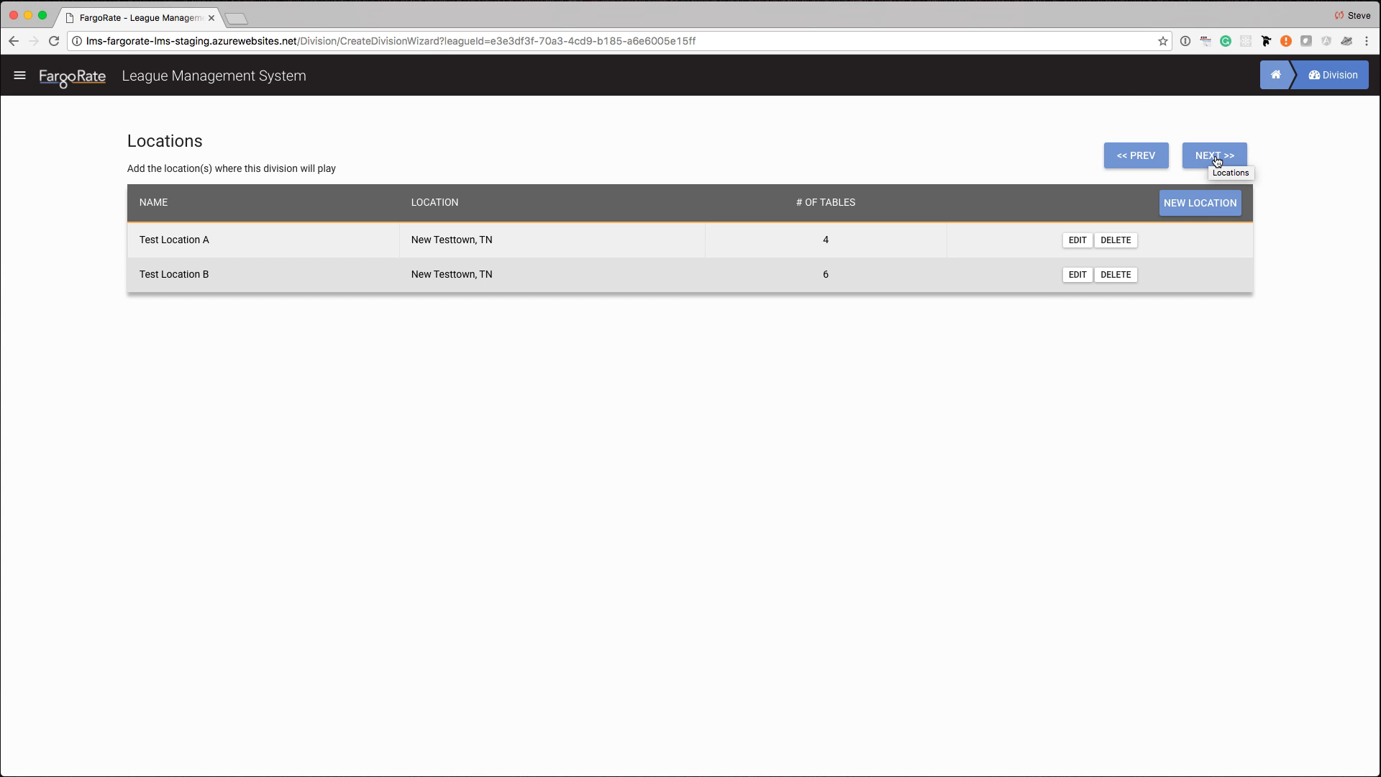
Create Team A with Test Location A as its home location.
{"action": "left_click", "coordinate": [1215, 157]}
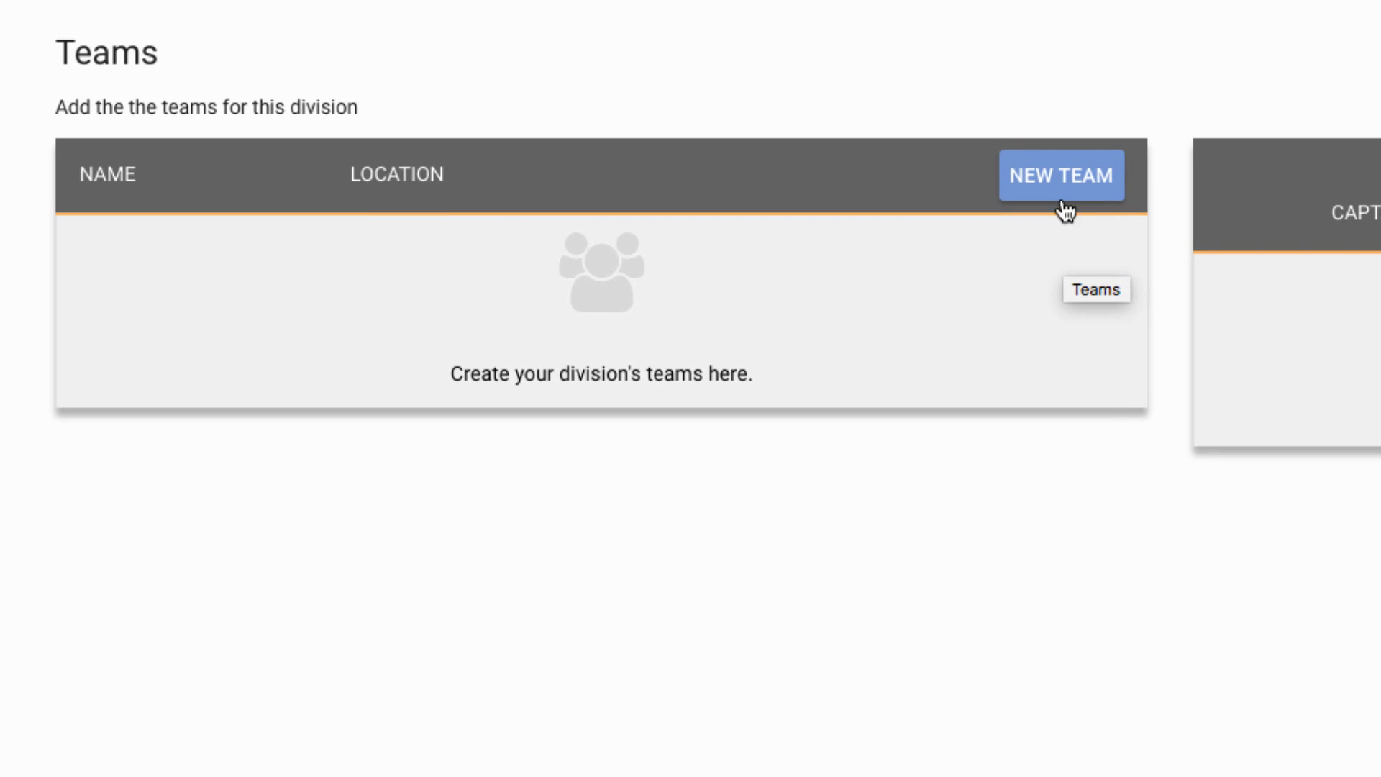
{"action": "left_click", "coordinate": [1074, 193]}
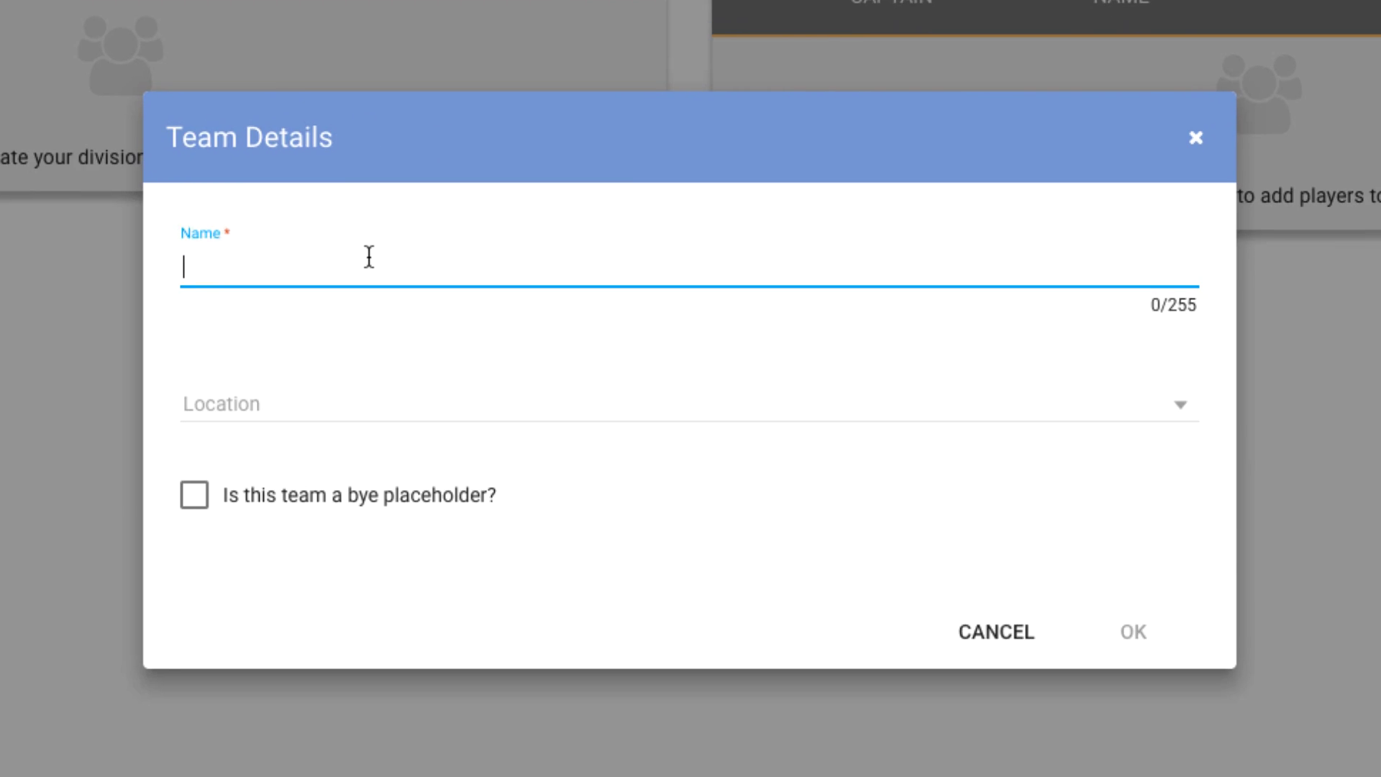
{"action": "type", "text": "Team A"}
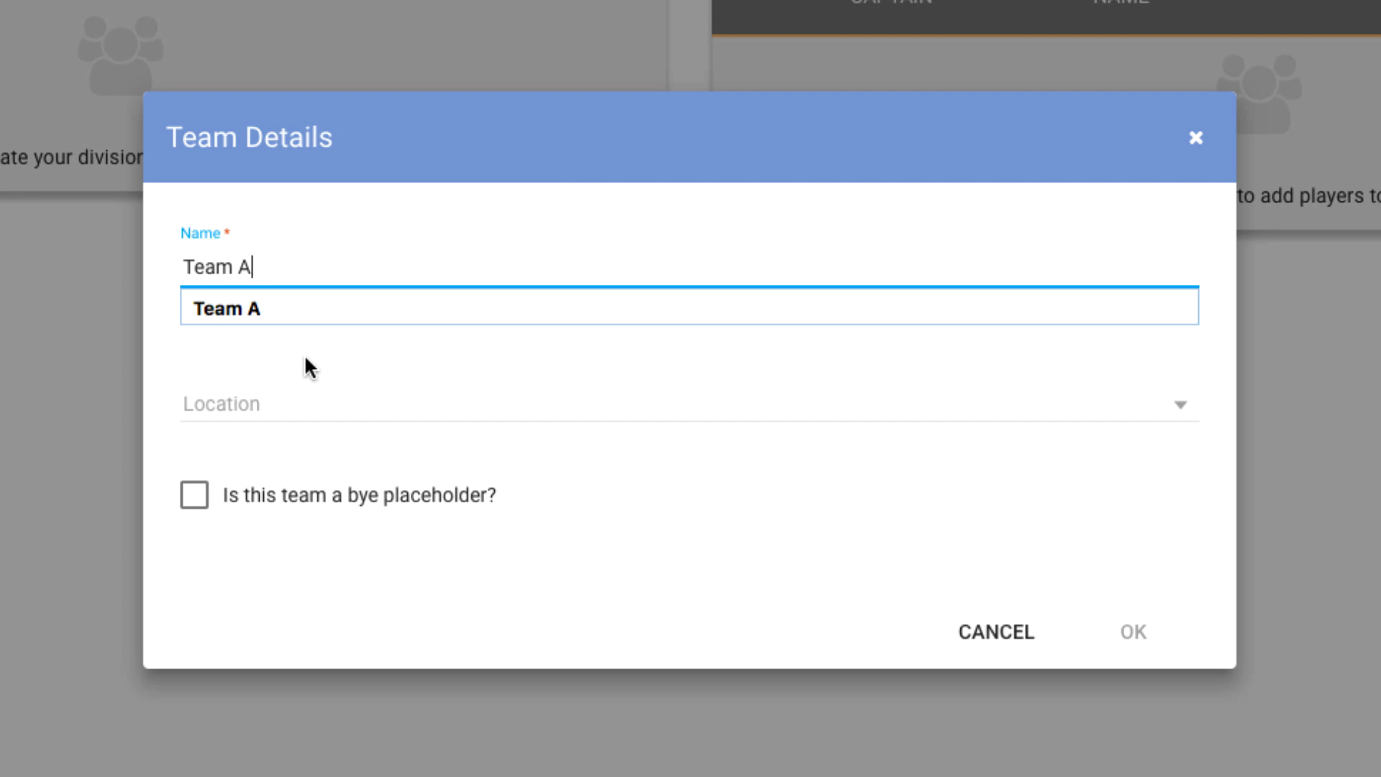
{"action": "left_click", "coordinate": [311, 395]}
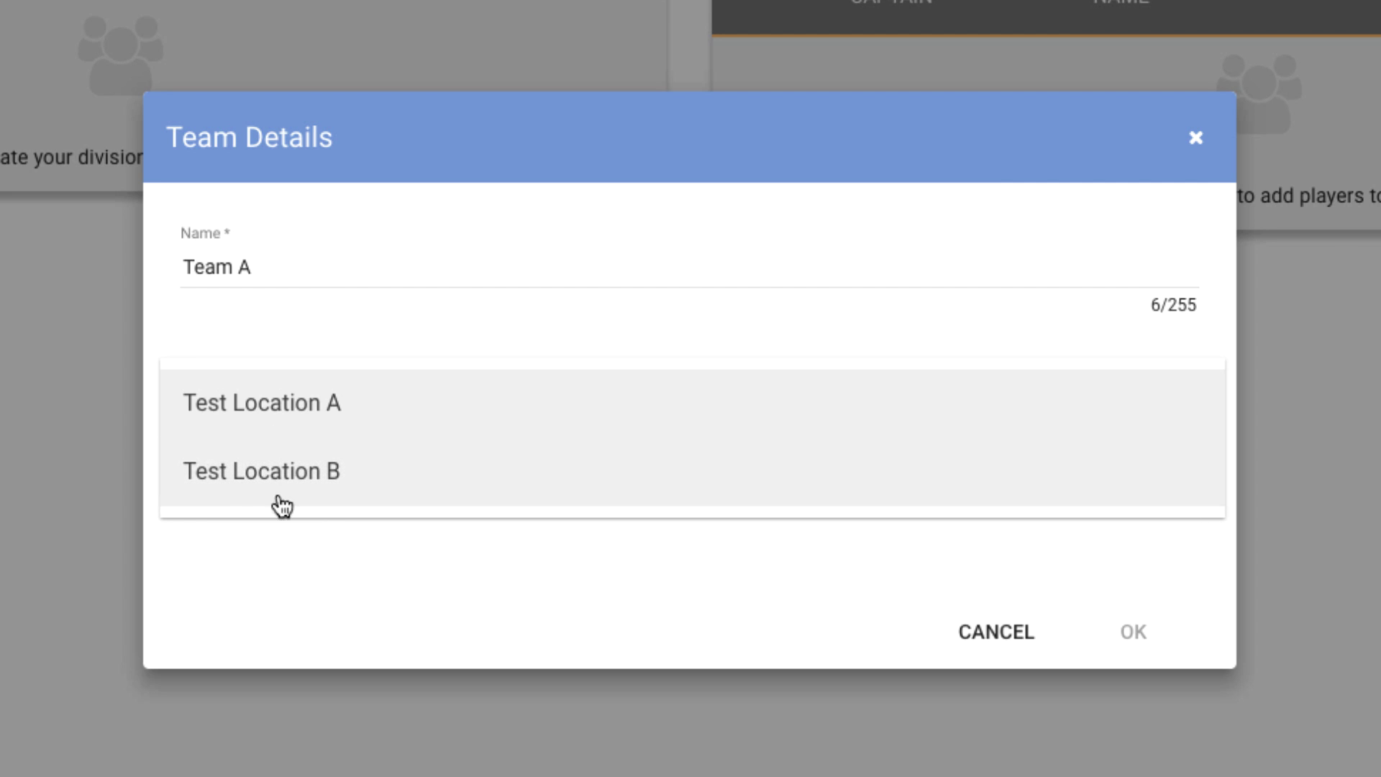
{"action": "left_click", "coordinate": [294, 423]}
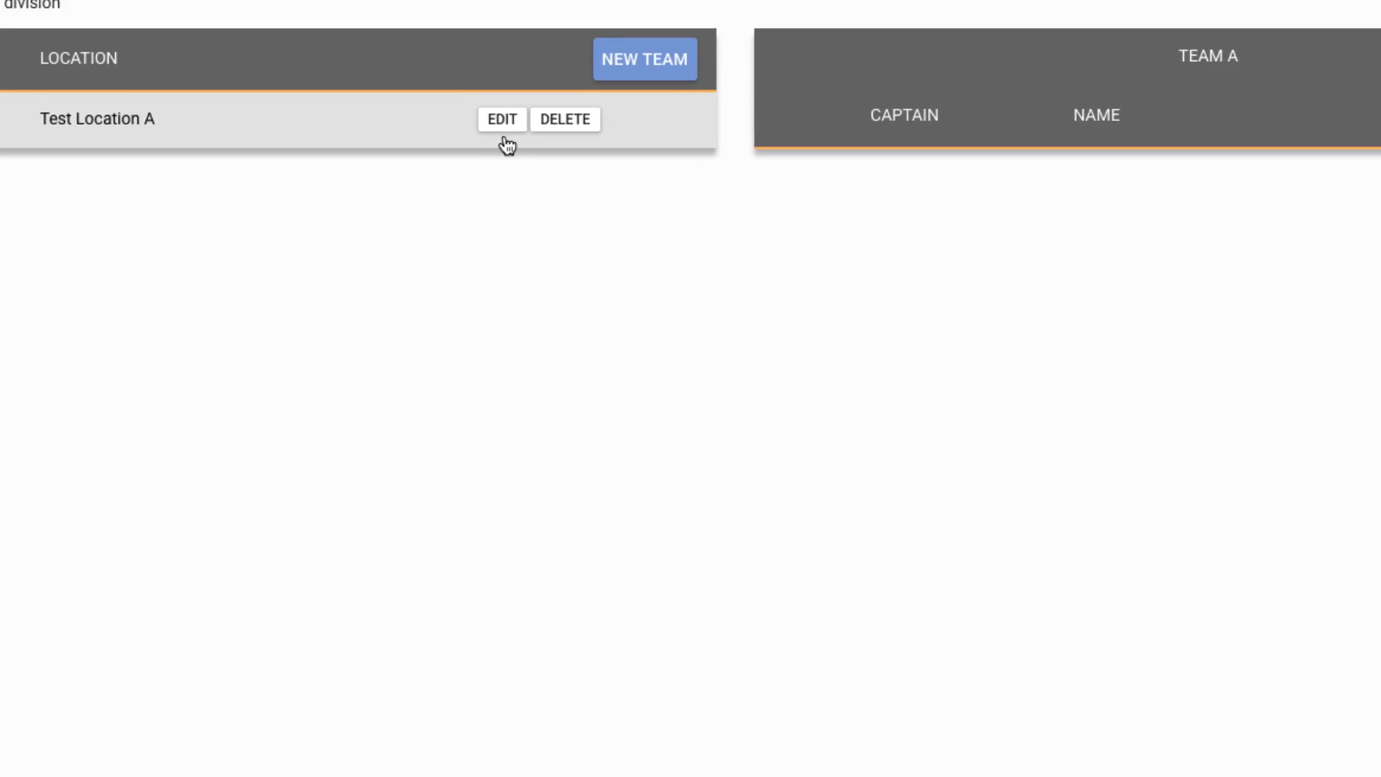
Search for an existing registered player by name and add them to Team A.
{"action": "left_click", "coordinate": [548, 240]}
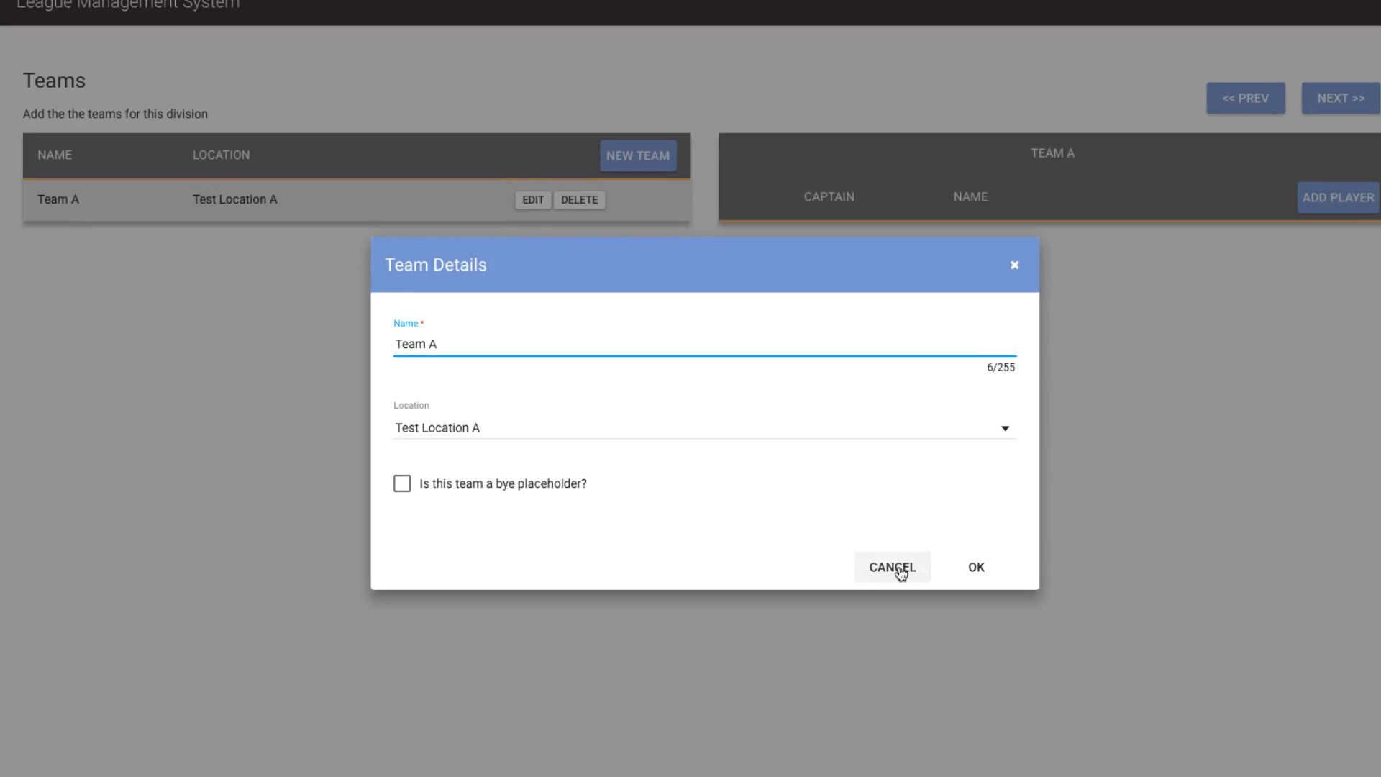
{"action": "left_click", "coordinate": [1023, 636]}
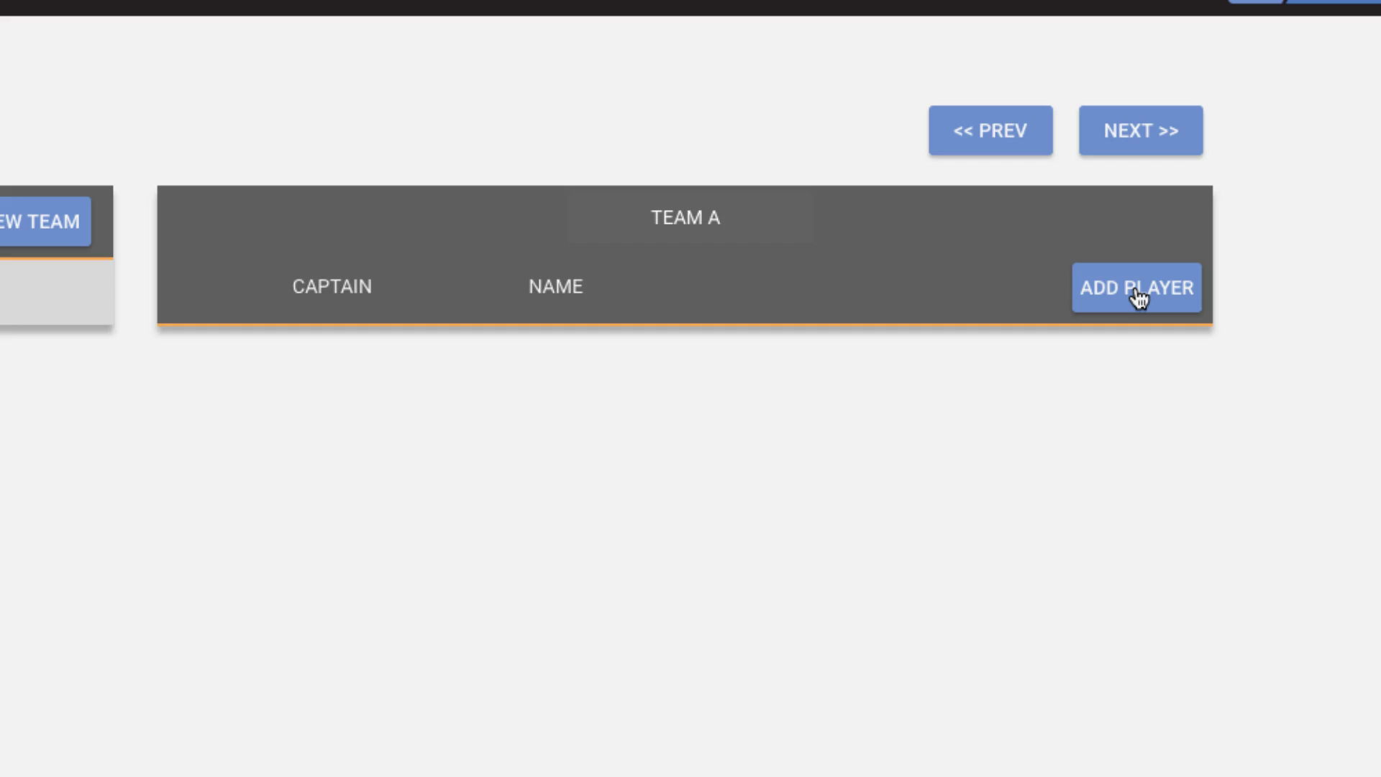
{"action": "left_click", "coordinate": [1139, 297]}
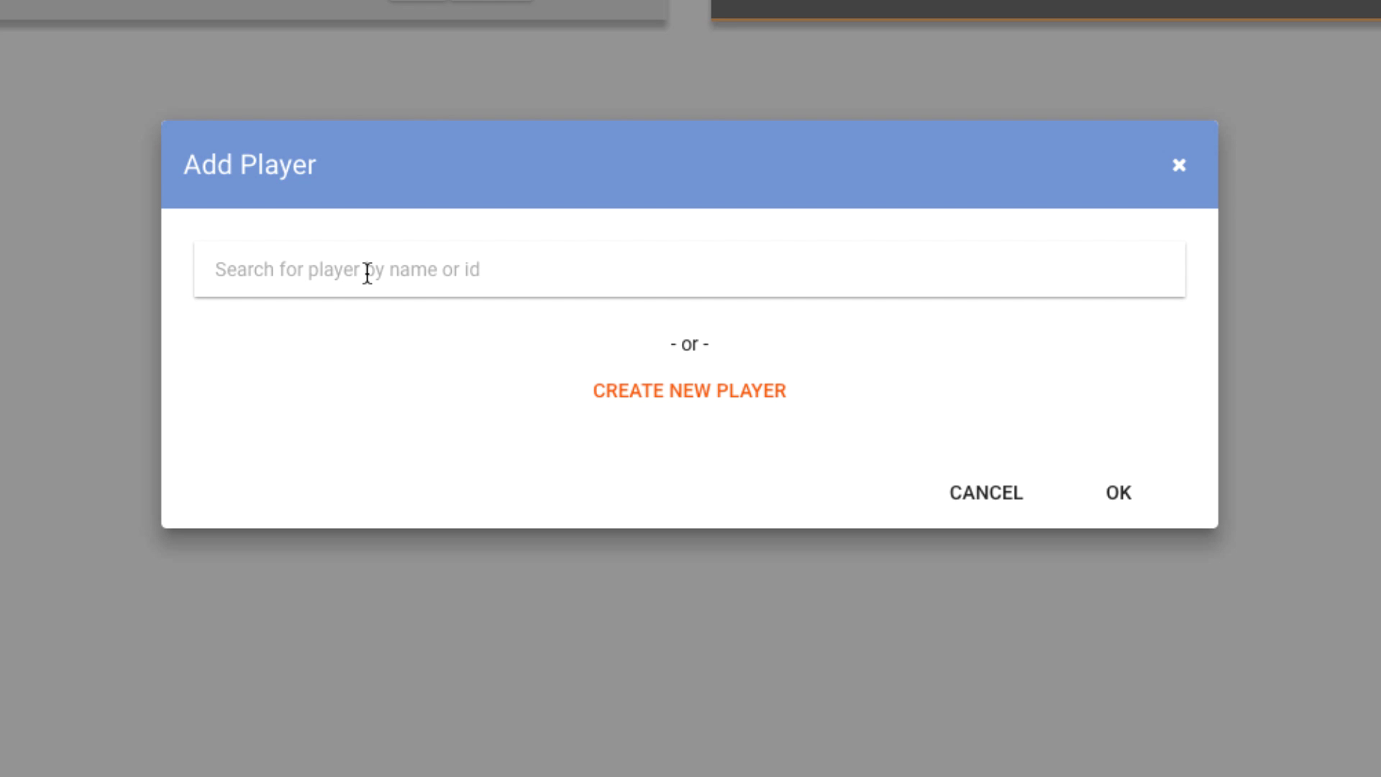
{"action": "type", "text": "Test "}
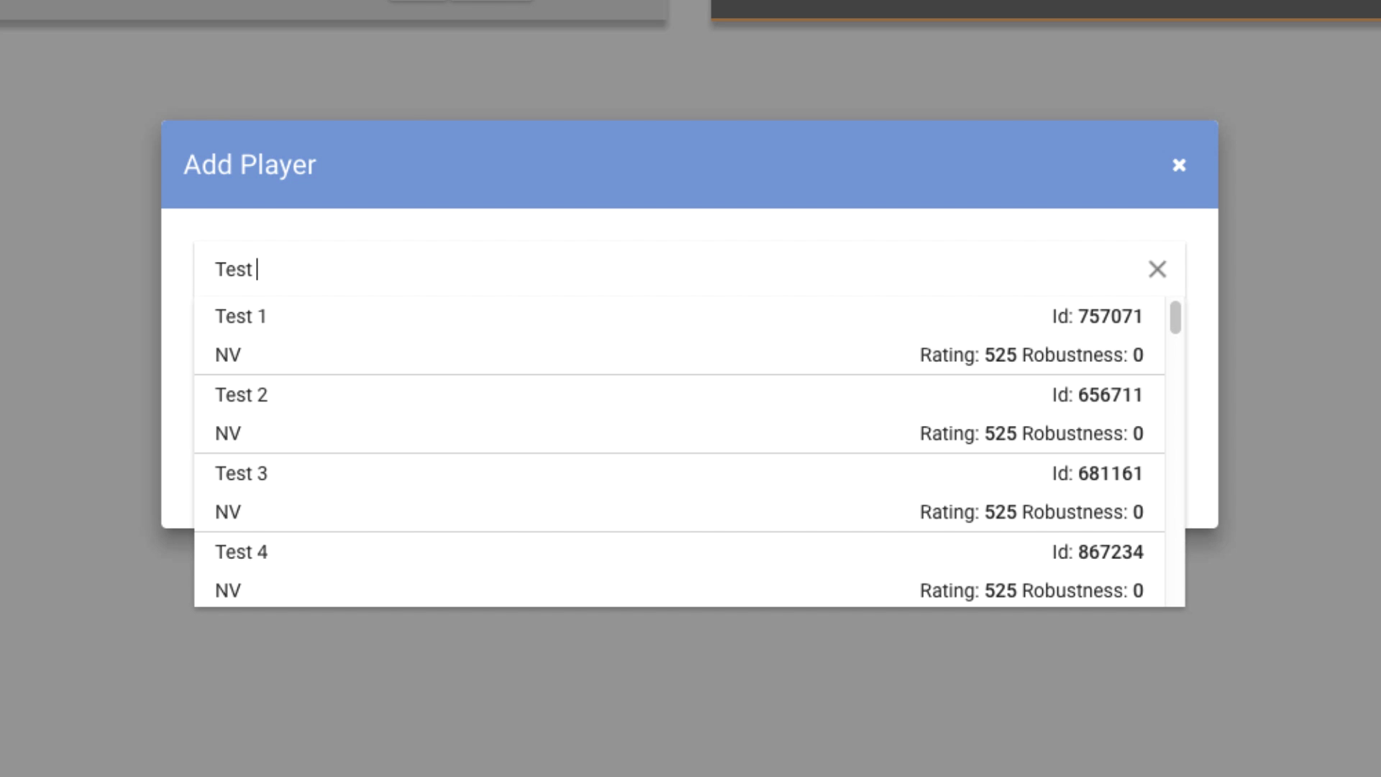
{"action": "type", "text": "Test"}
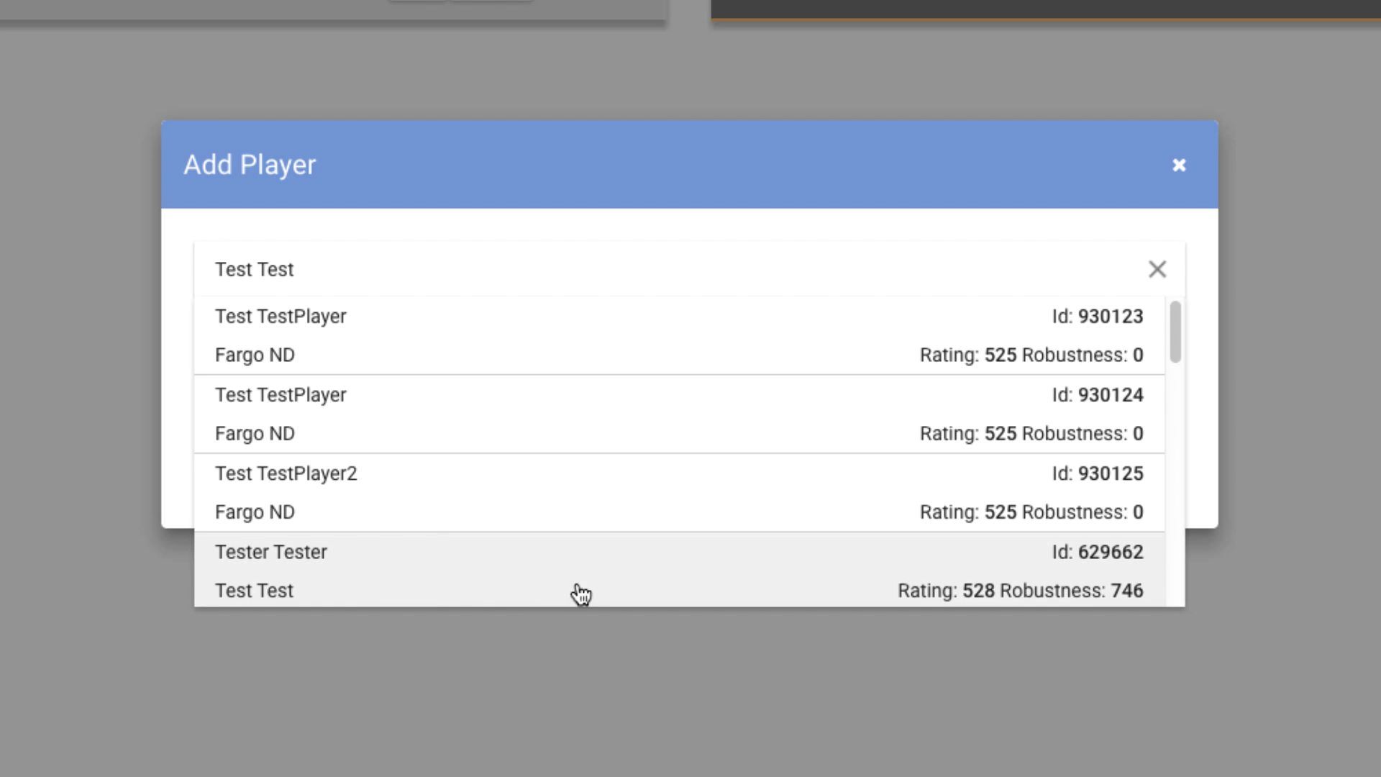
{"action": "left_click", "coordinate": [445, 566]}
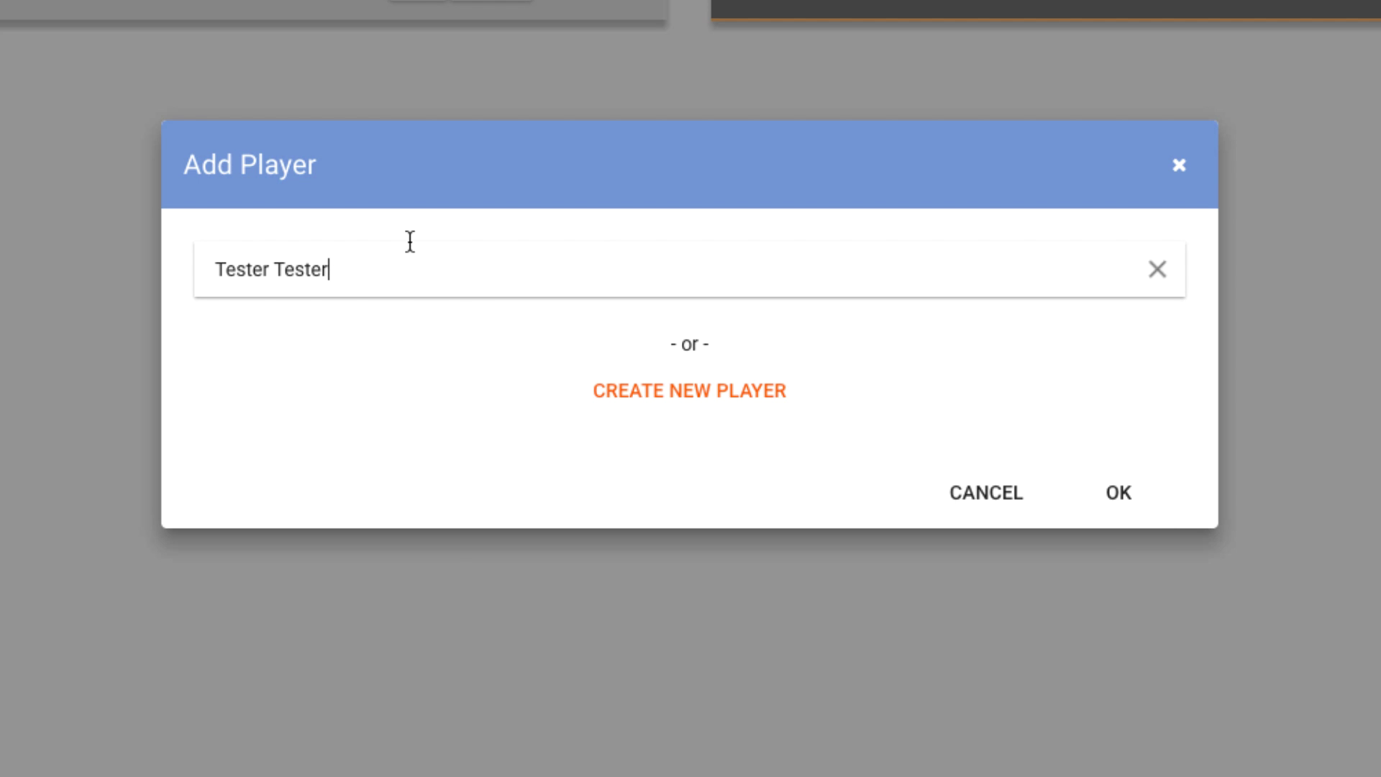
{"action": "left_click", "coordinate": [1101, 507]}
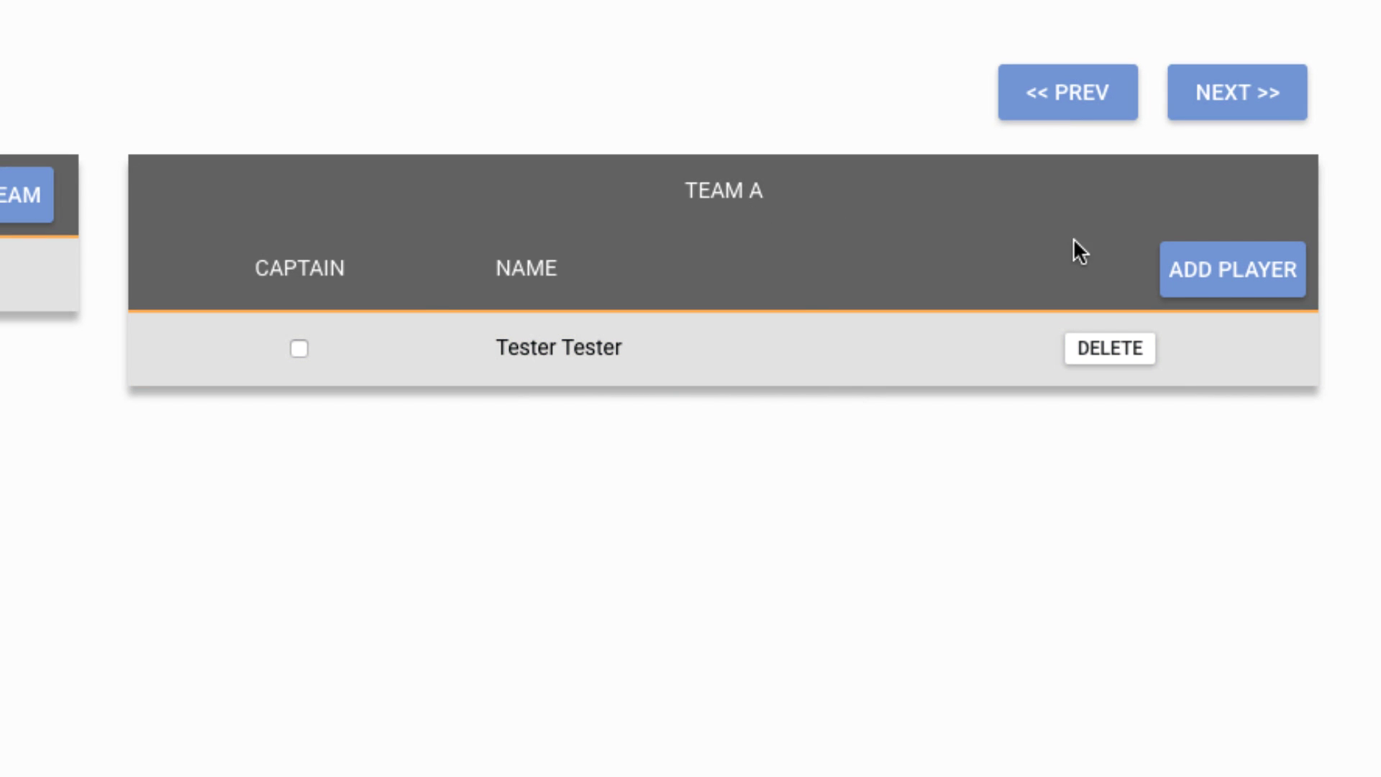
Search for the new player's name, find no match, and start a new player registration.
{"action": "left_click", "coordinate": [1223, 283]}
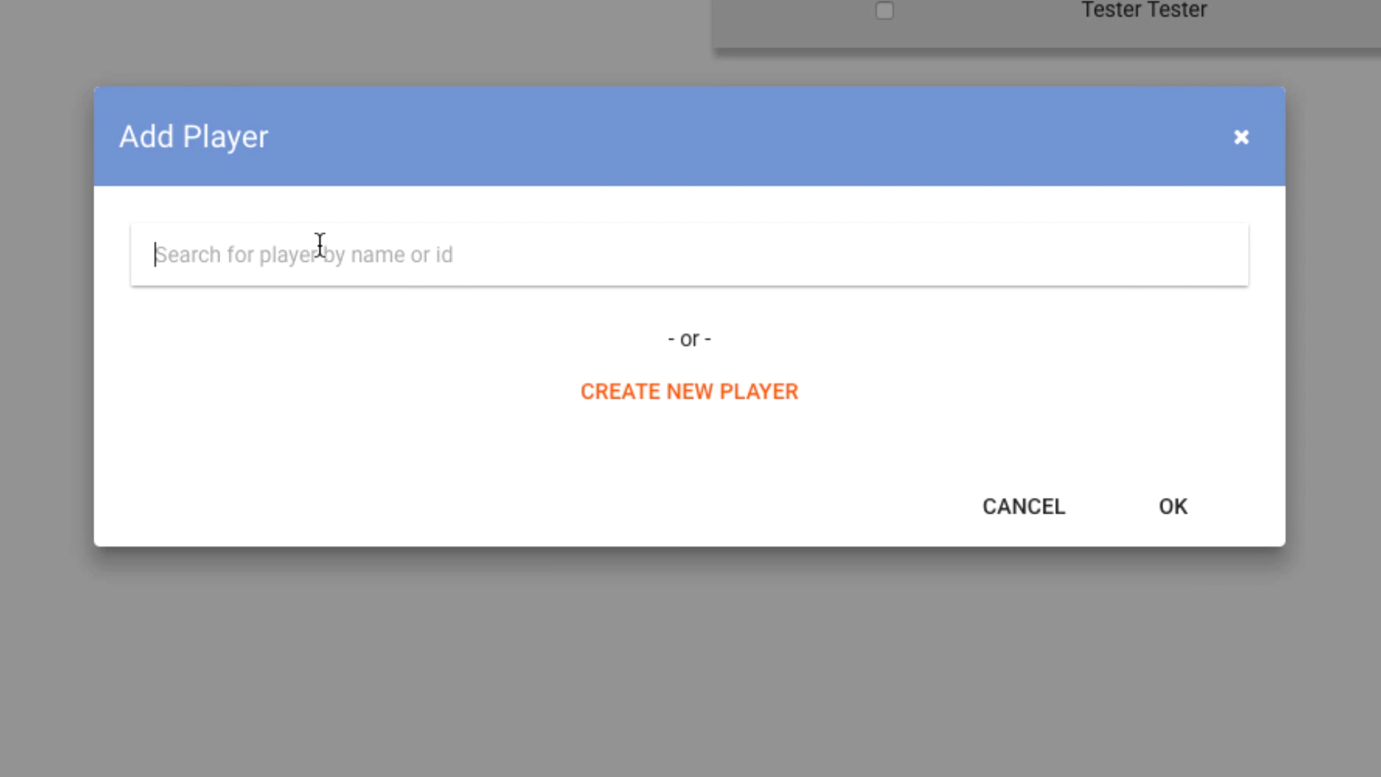
{"action": "type", "text": "Xavia"}
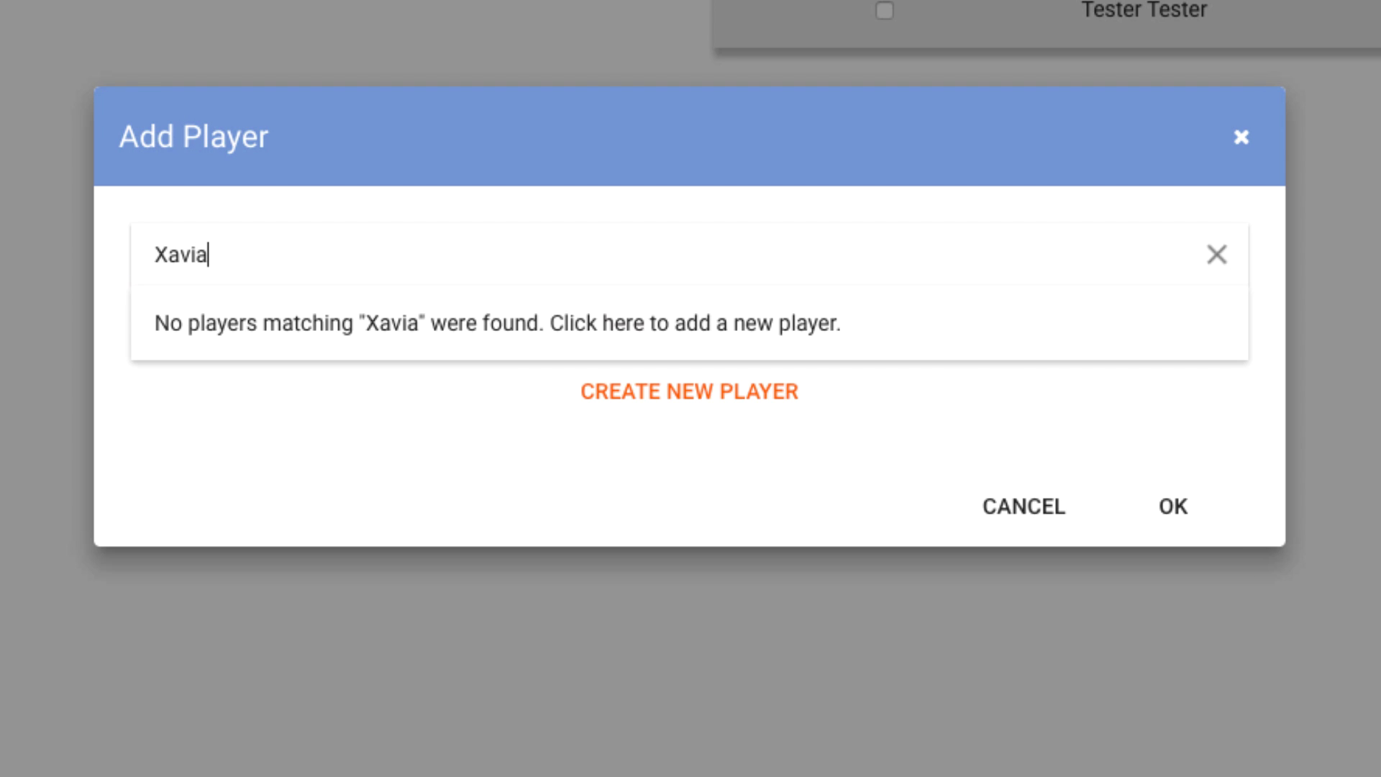
{"action": "key", "text": "BackSpace"}
{"action": "type", "text": "er "}
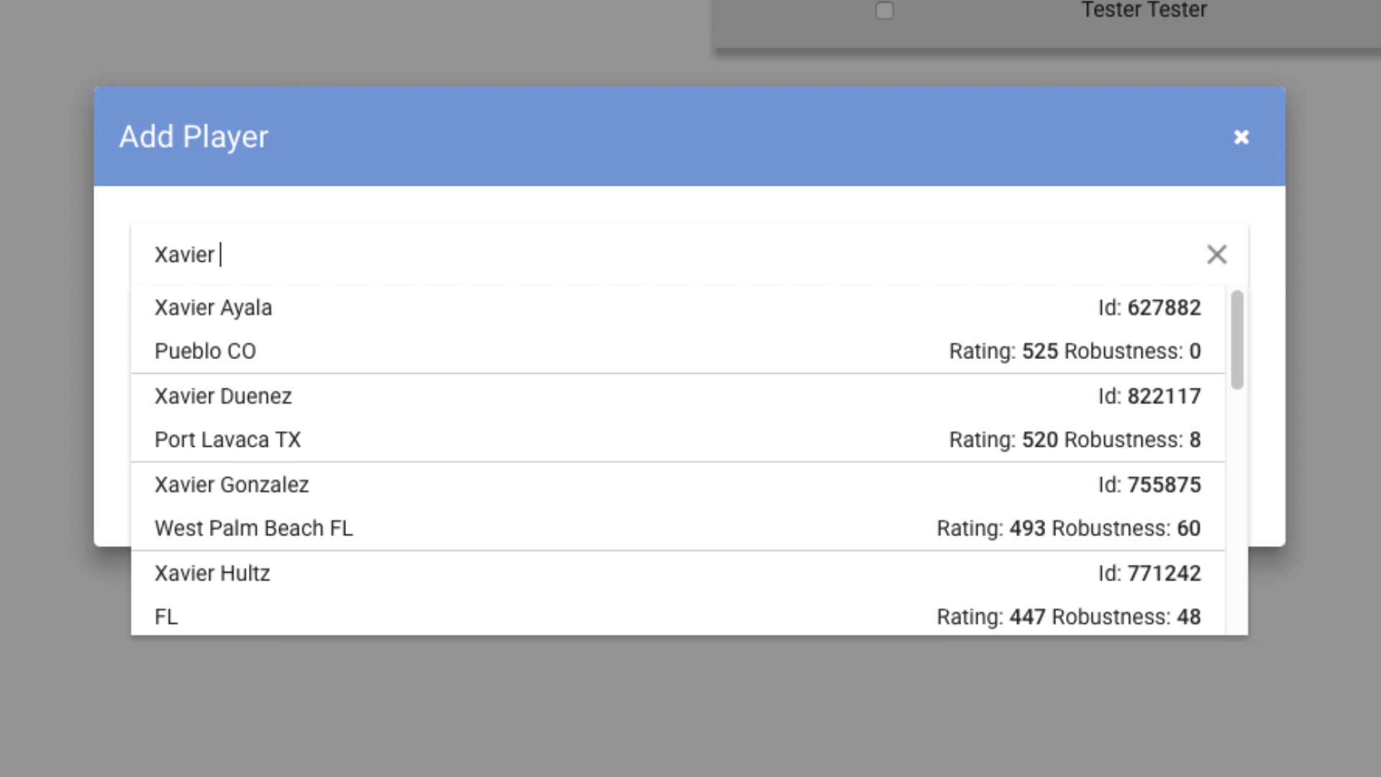
{"action": "type", "text": "Xavi"}
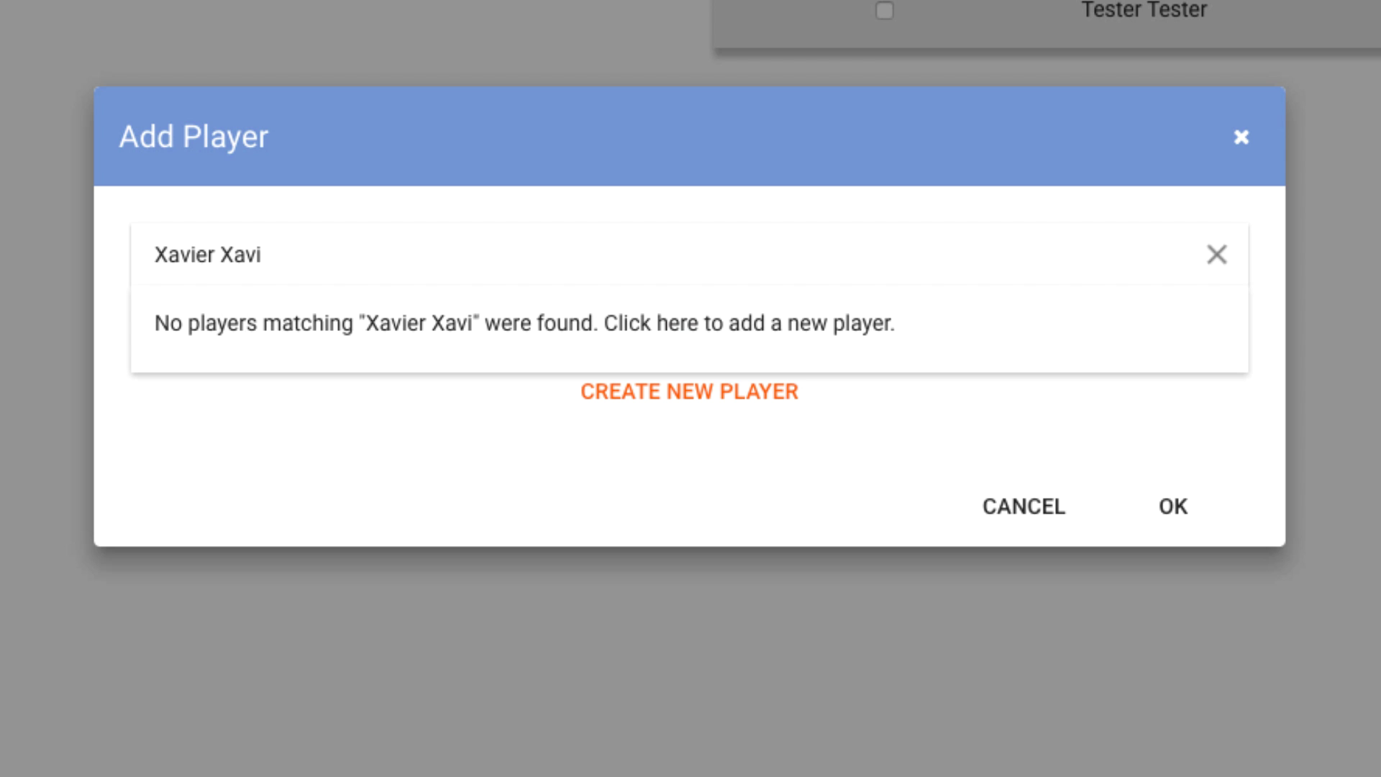
{"action": "left_click", "coordinate": [459, 477]}
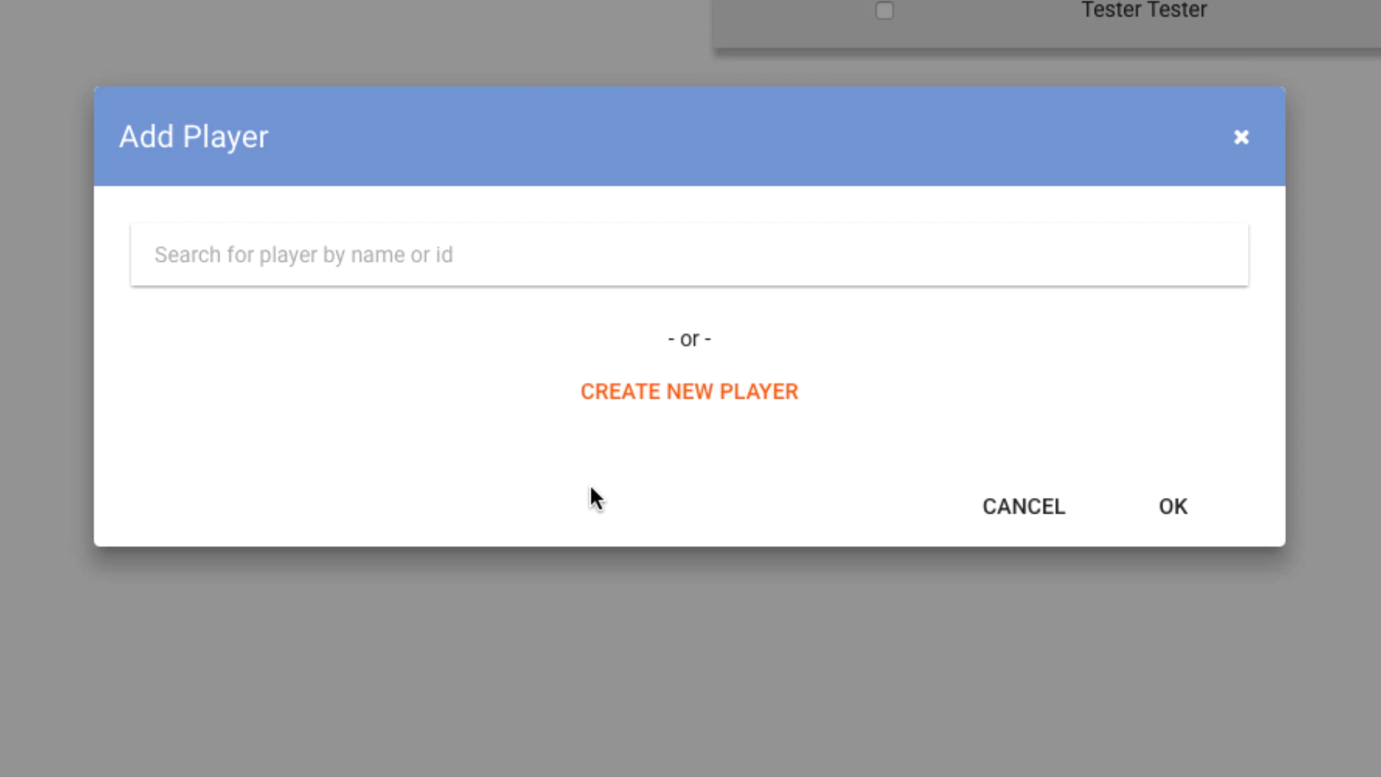
{"action": "left_click", "coordinate": [717, 396]}
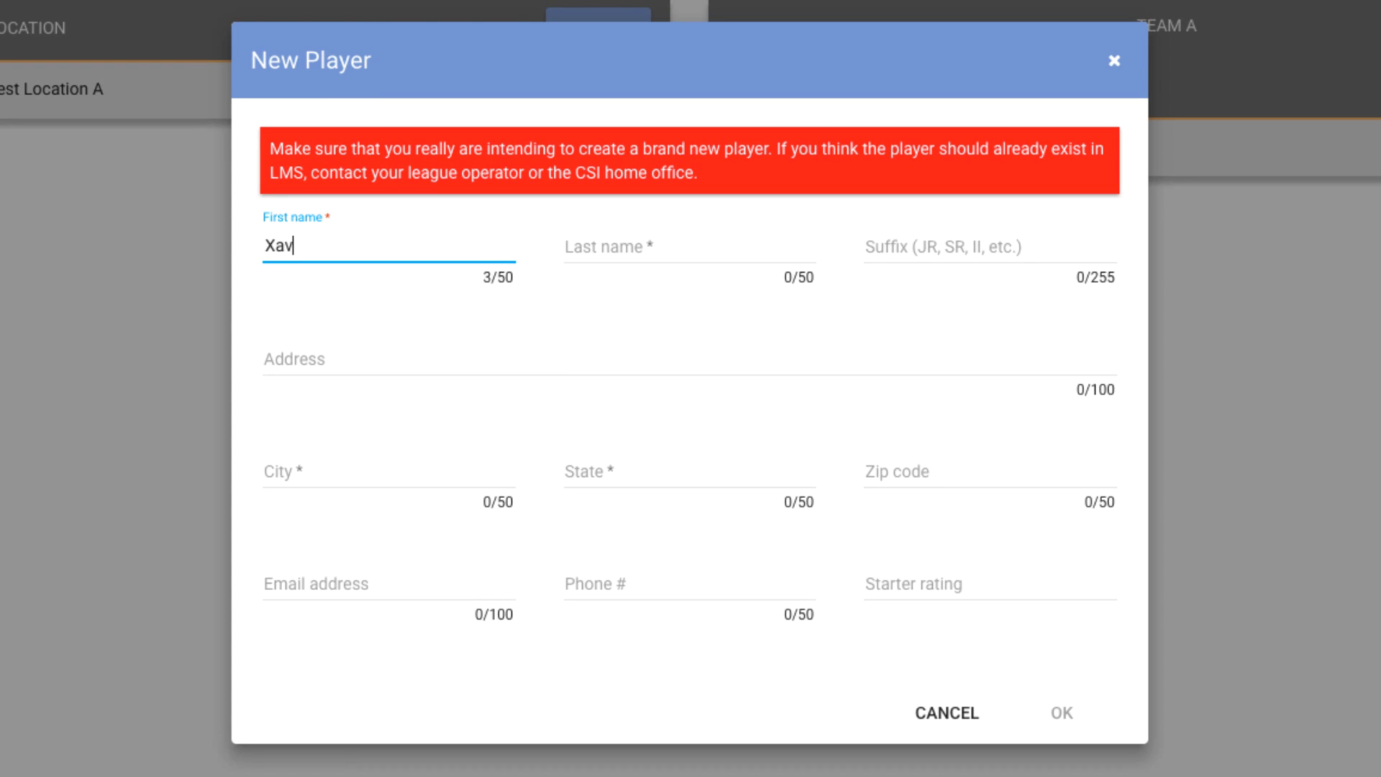
Enter the new player's first and last name and city New Testtown.
{"action": "type", "text": "ier"}
{"action": "key", "text": "Tab"}
{"action": "type", "text": "Xavie"}
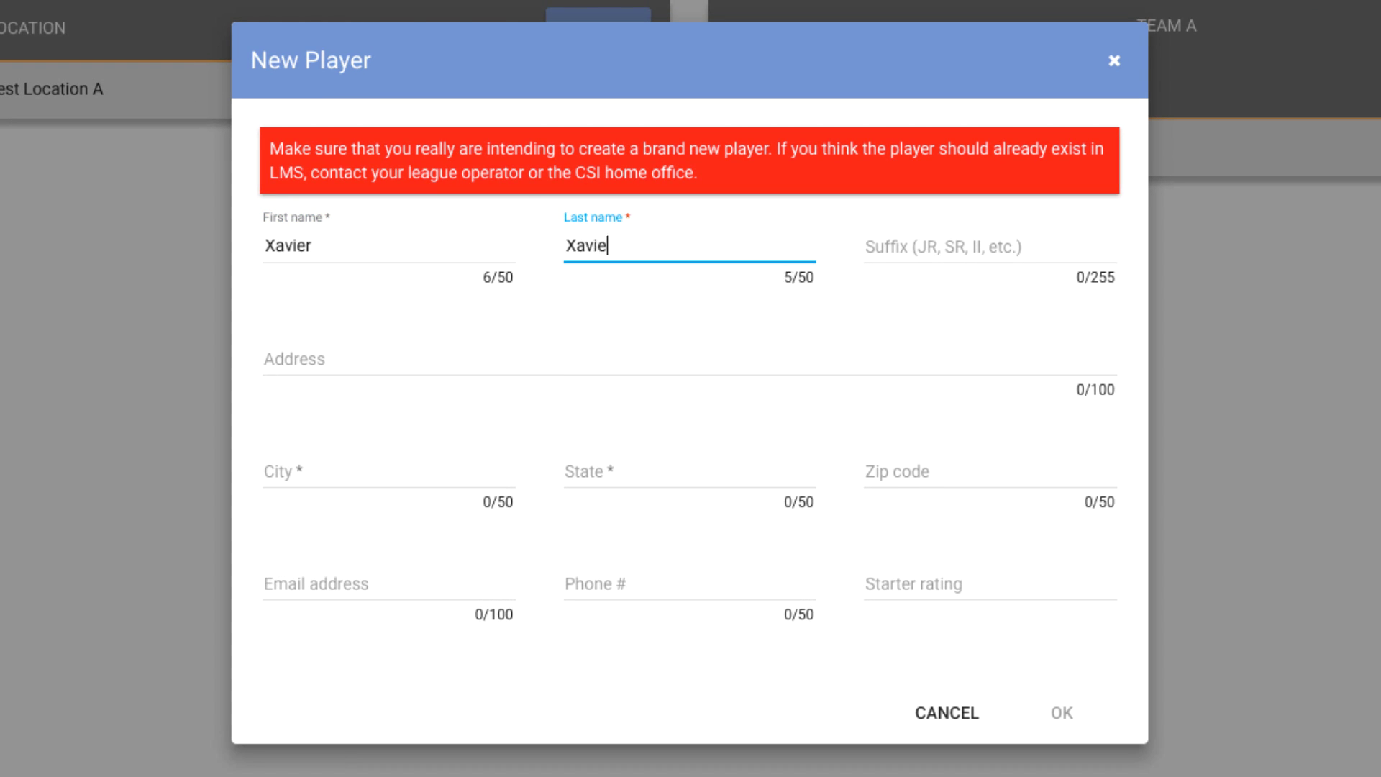
{"action": "type", "text": "r"}
{"action": "key", "text": "Tab"}
Set state TN and starter rating 475, then submit the new player to Team A.
{"action": "key", "text": "Tab"}
{"action": "key", "text": "Tab"}
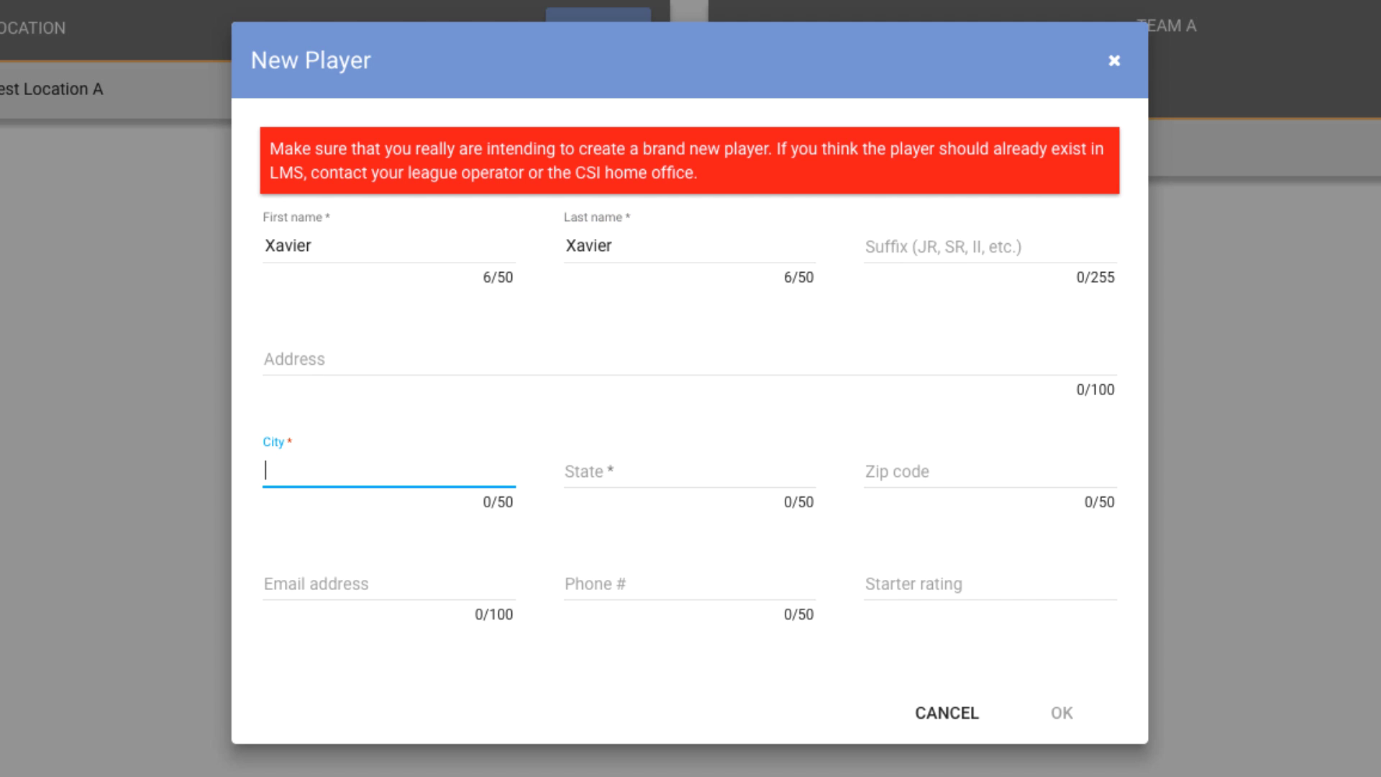
{"action": "type", "text": "New Testotwn"}
{"action": "key", "text": "BackSpace"}
{"action": "key", "text": "BackSpace"}
{"action": "key", "text": "BackSpace"}
{"action": "type", "text": "town"}
{"action": "key", "text": "Tab"}
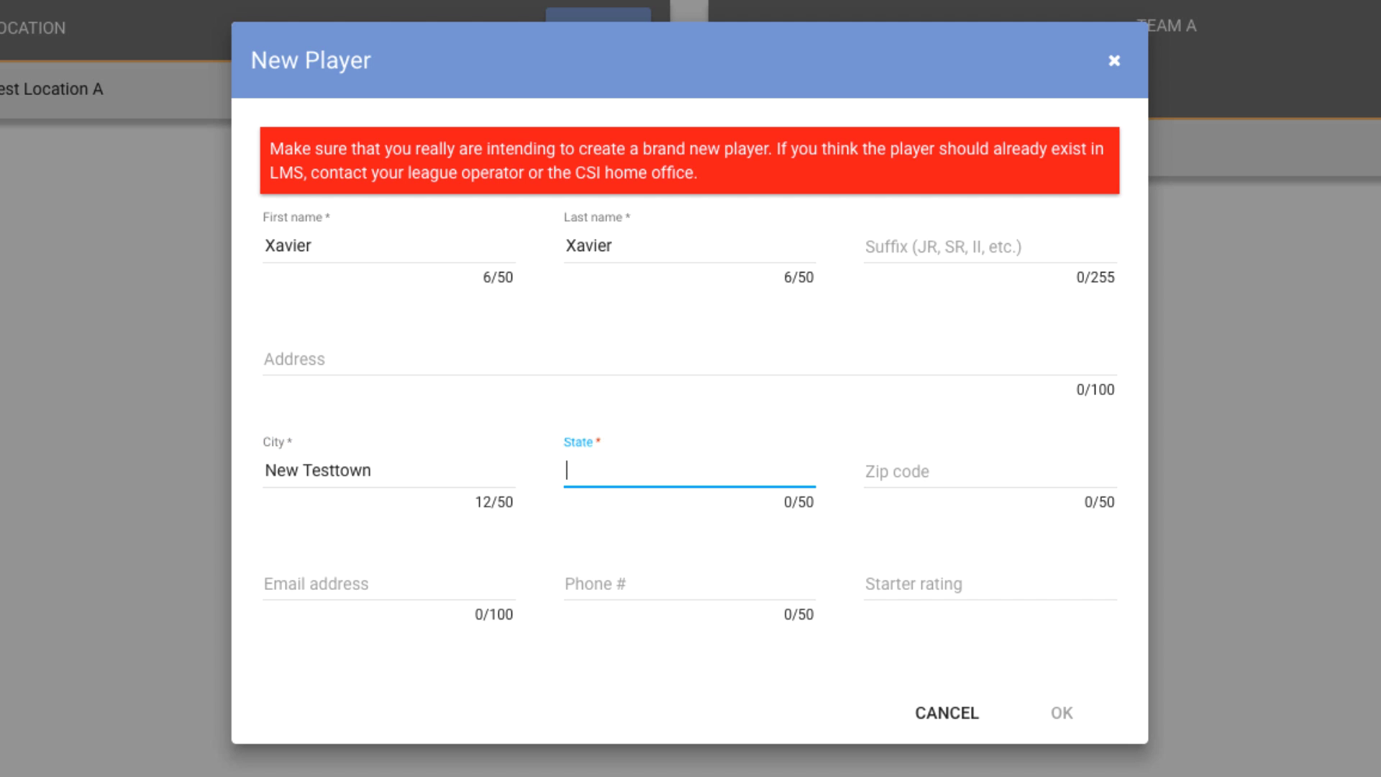
{"action": "type", "text": "TN"}
{"action": "key", "text": "Tab"}
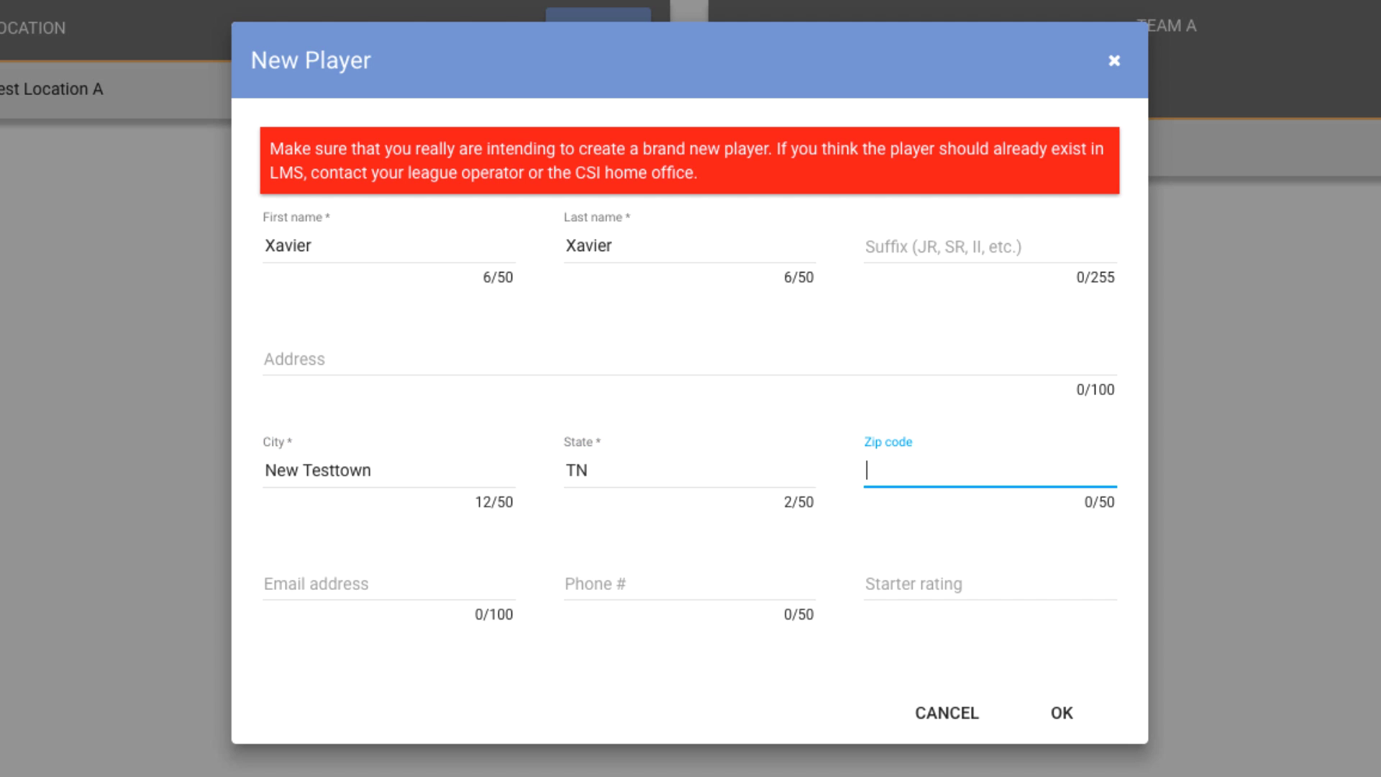
{"action": "key", "text": "Tab"}
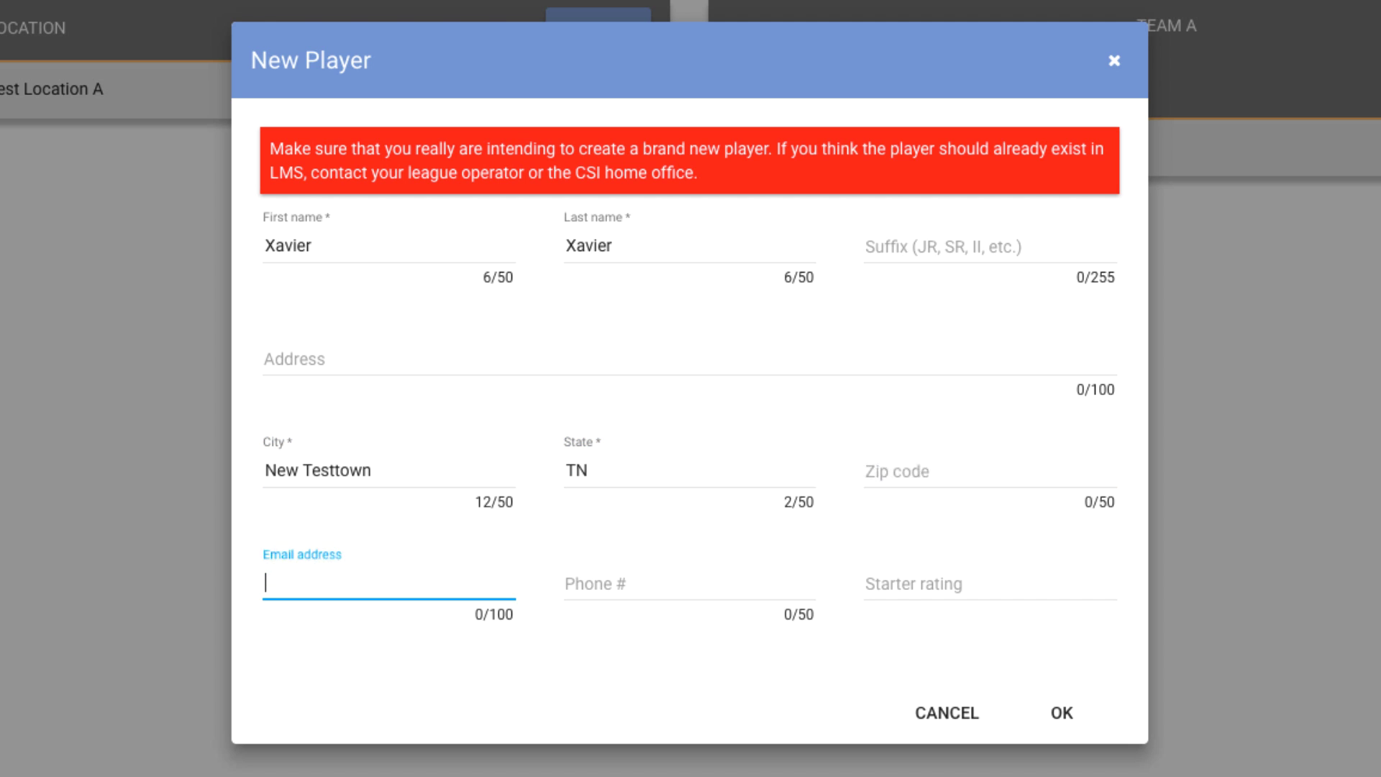
{"action": "key", "text": "Tab"}
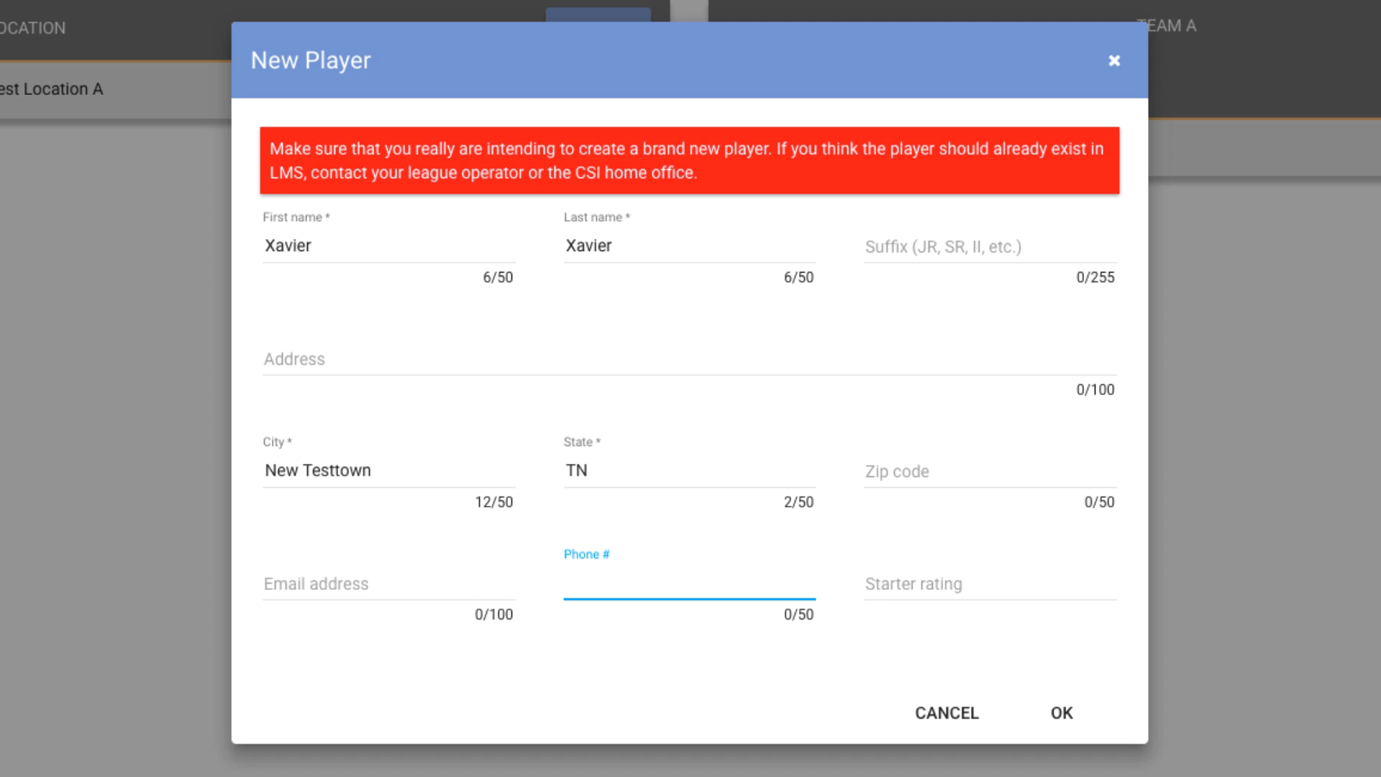
{"action": "key", "text": "Tab"}
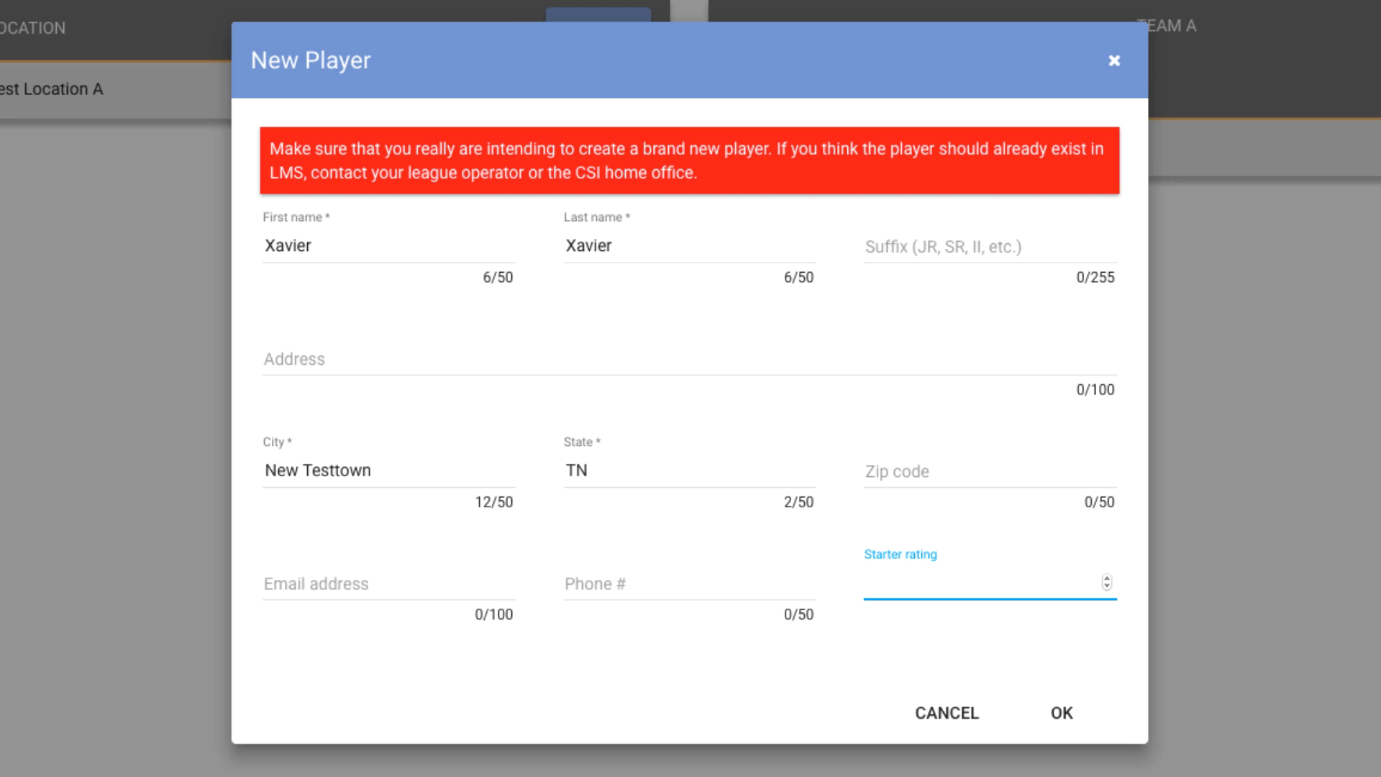
{"action": "type", "text": "475"}
{"action": "left_click", "coordinate": [1059, 716]}
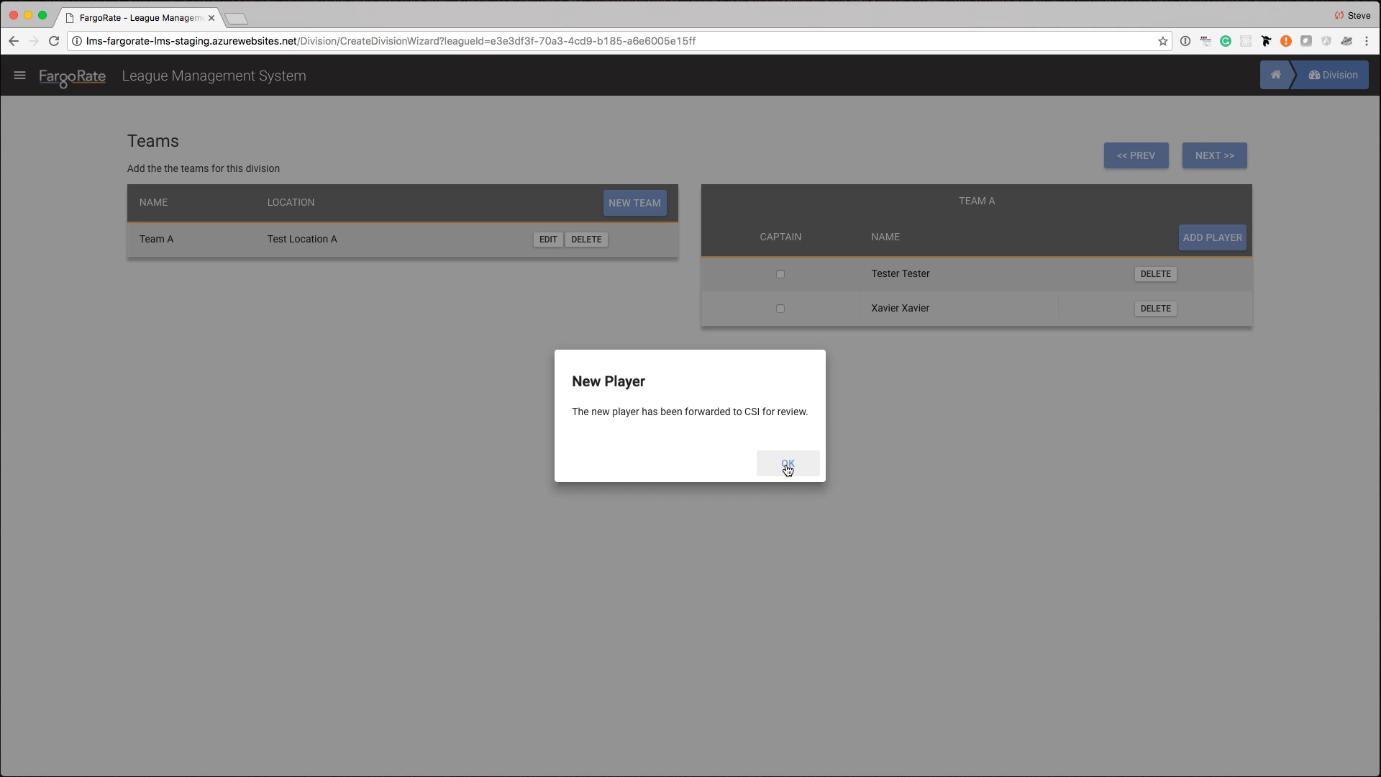
Dismiss the player-under-review notice and add Team B based at Test Location A.
{"action": "left_click", "coordinate": [788, 465]}
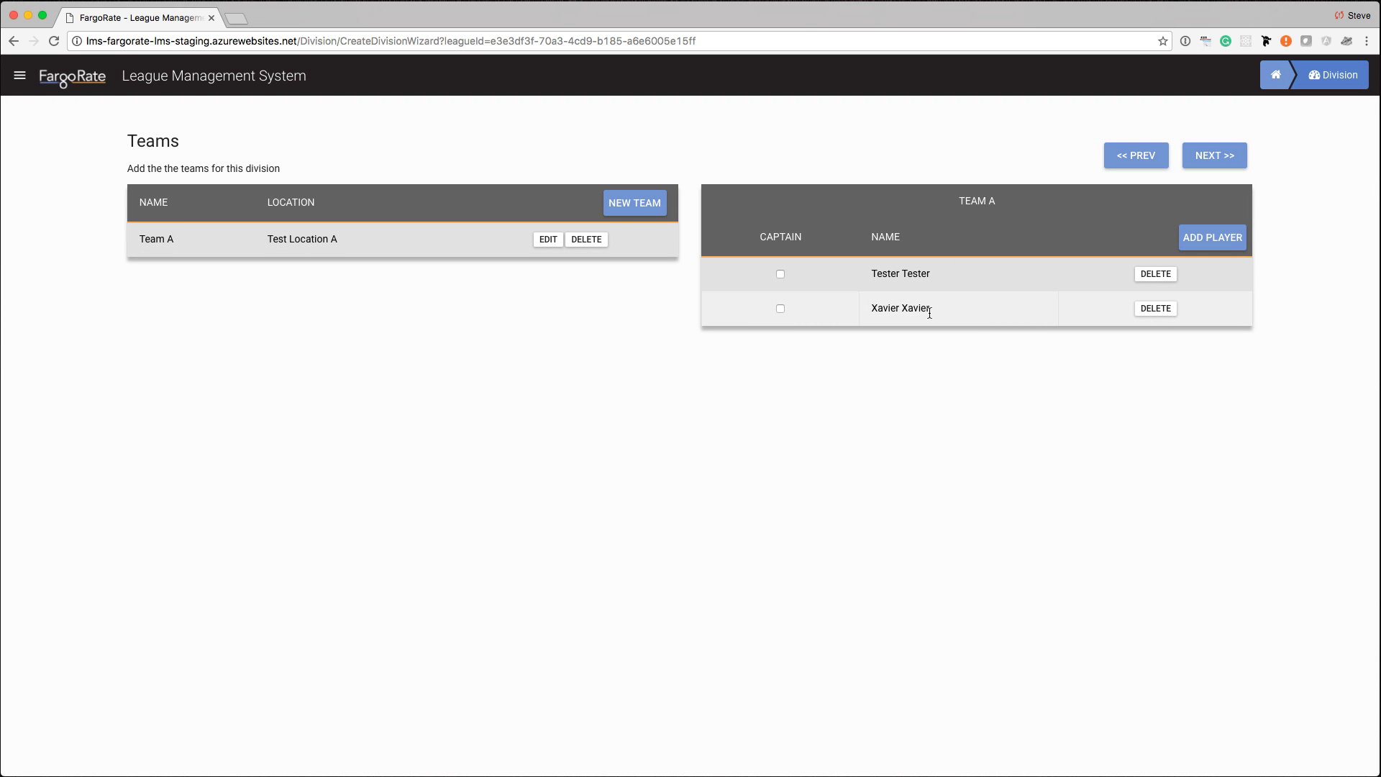
{"action": "left_click", "coordinate": [647, 206]}
{"action": "type", "text": "Team B"}
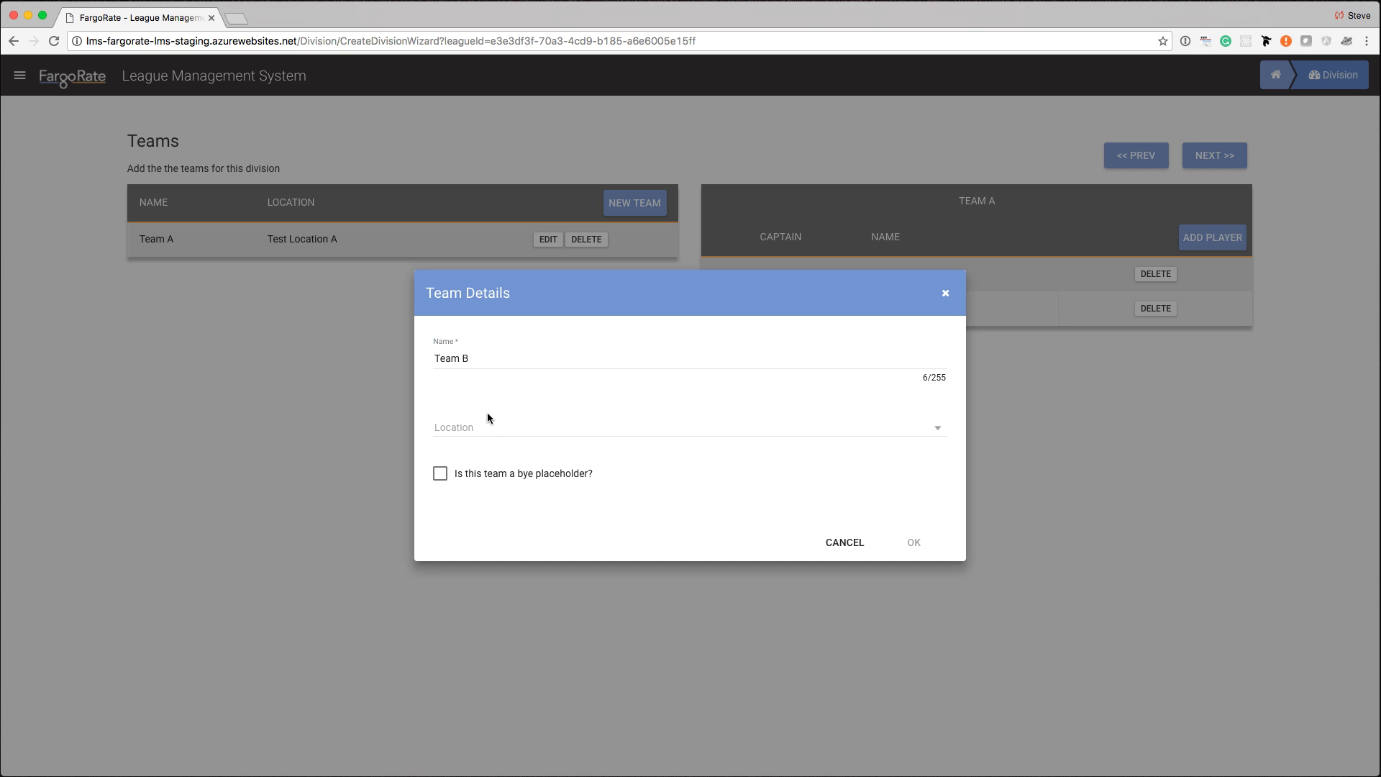
{"action": "left_click", "coordinate": [484, 430]}
{"action": "left_click", "coordinate": [487, 427]}
{"action": "left_click", "coordinate": [913, 542]}
Add Team C based at Test Location B.
{"action": "left_click", "coordinate": [637, 208]}
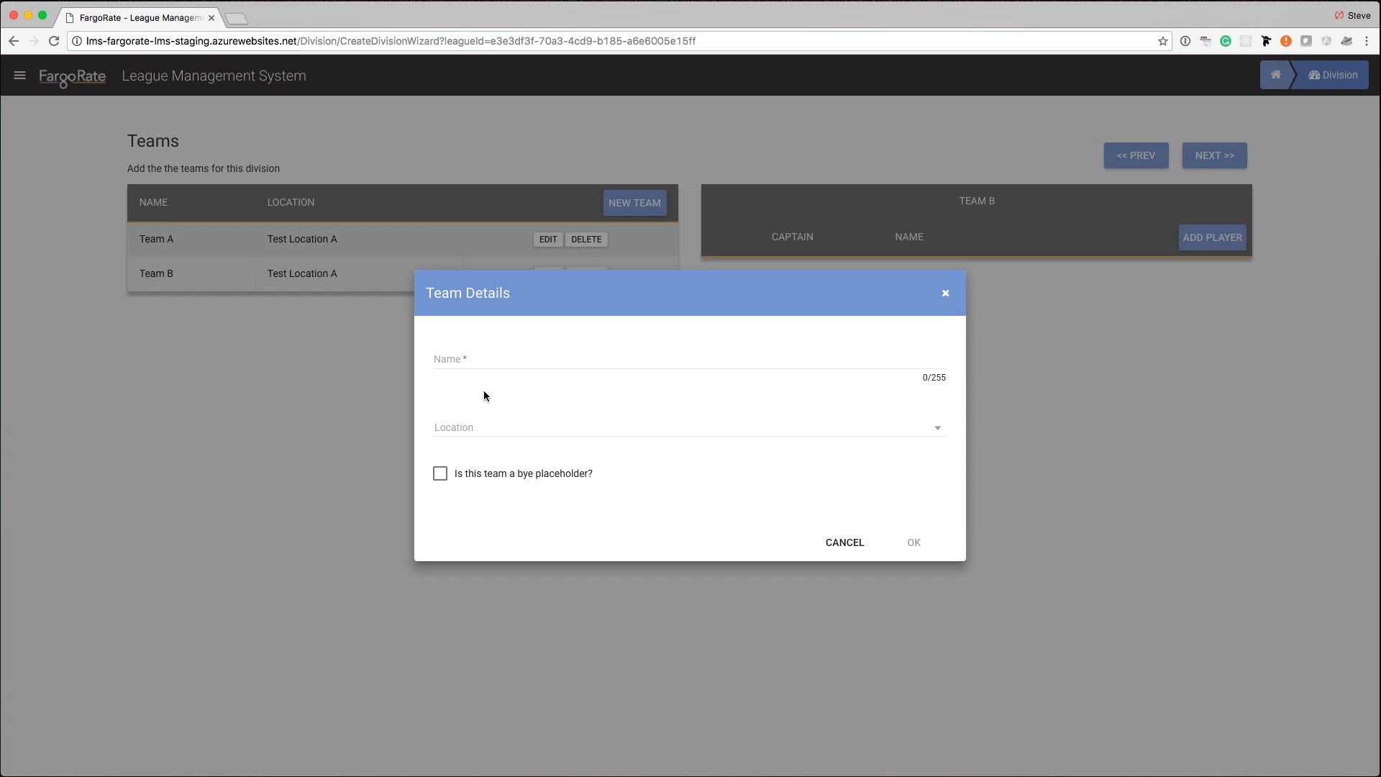
{"action": "type", "text": "Team C"}
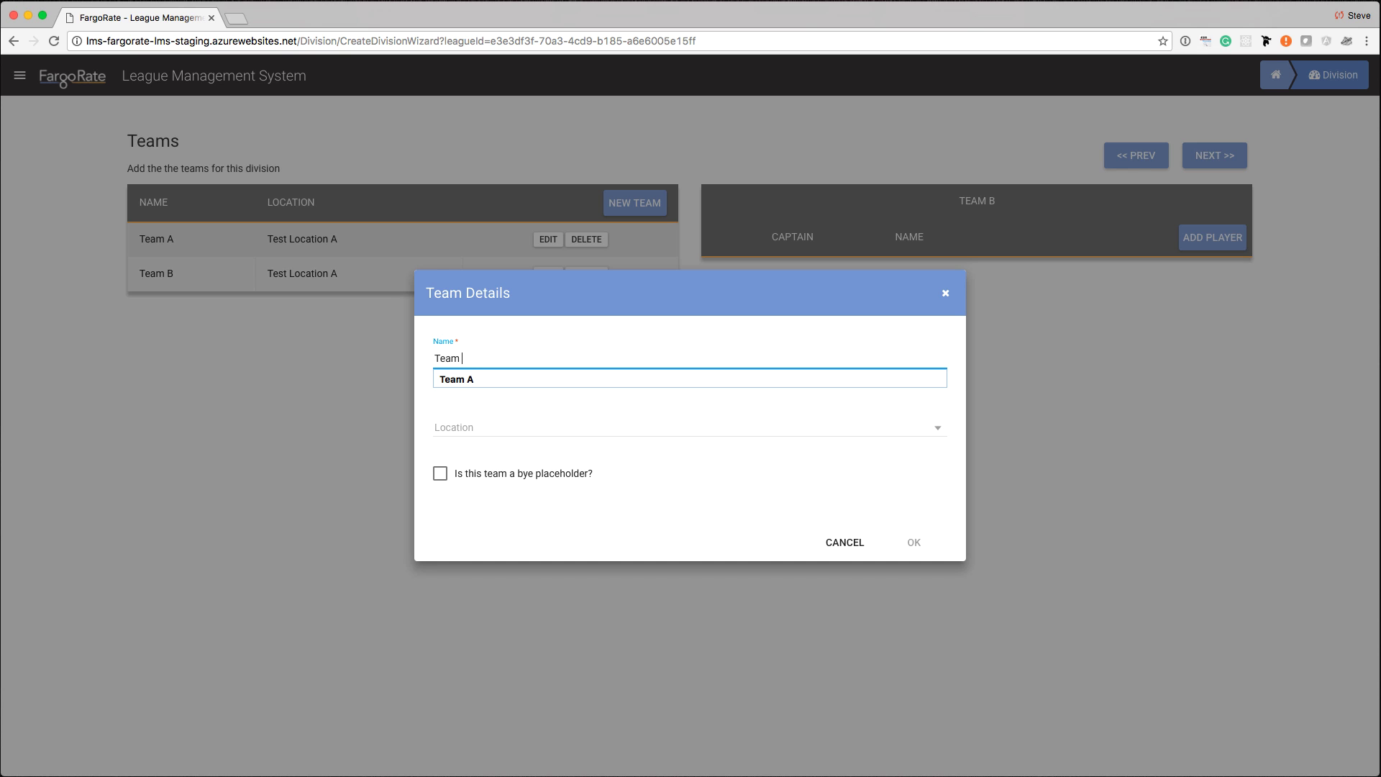
{"action": "left_click", "coordinate": [462, 425]}
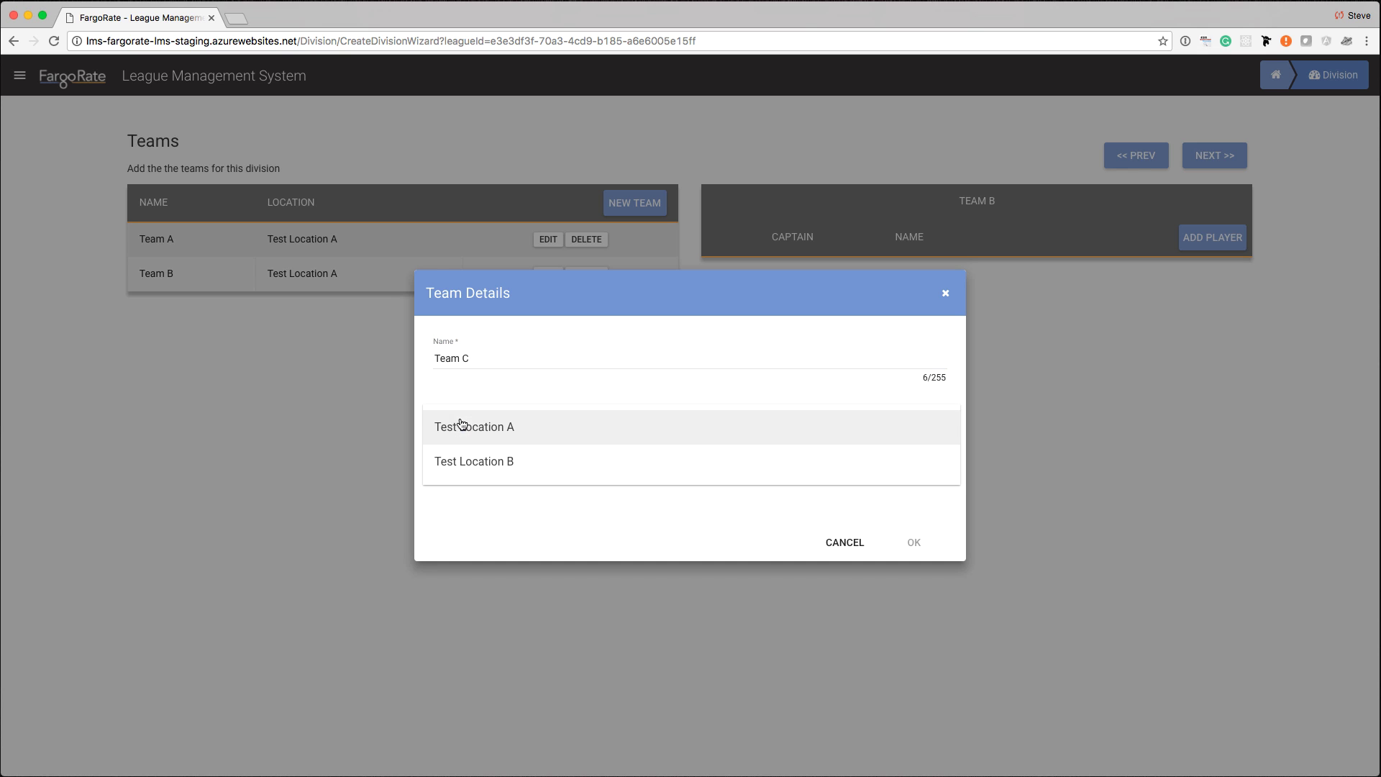
{"action": "left_click", "coordinate": [495, 462]}
{"action": "left_click", "coordinate": [929, 548]}
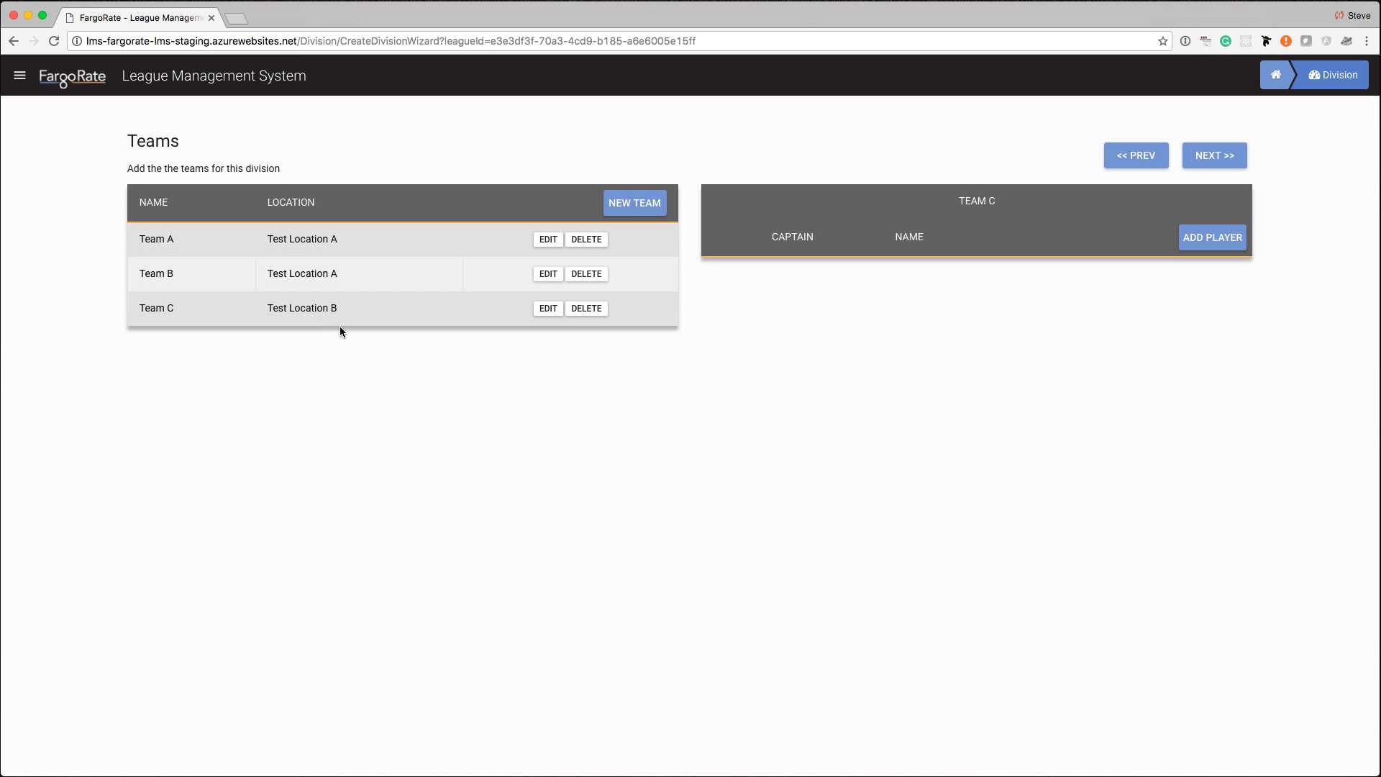
Add Team D based at Test Location B.
{"action": "left_click", "coordinate": [632, 216]}
{"action": "left_click", "coordinate": [478, 364]}
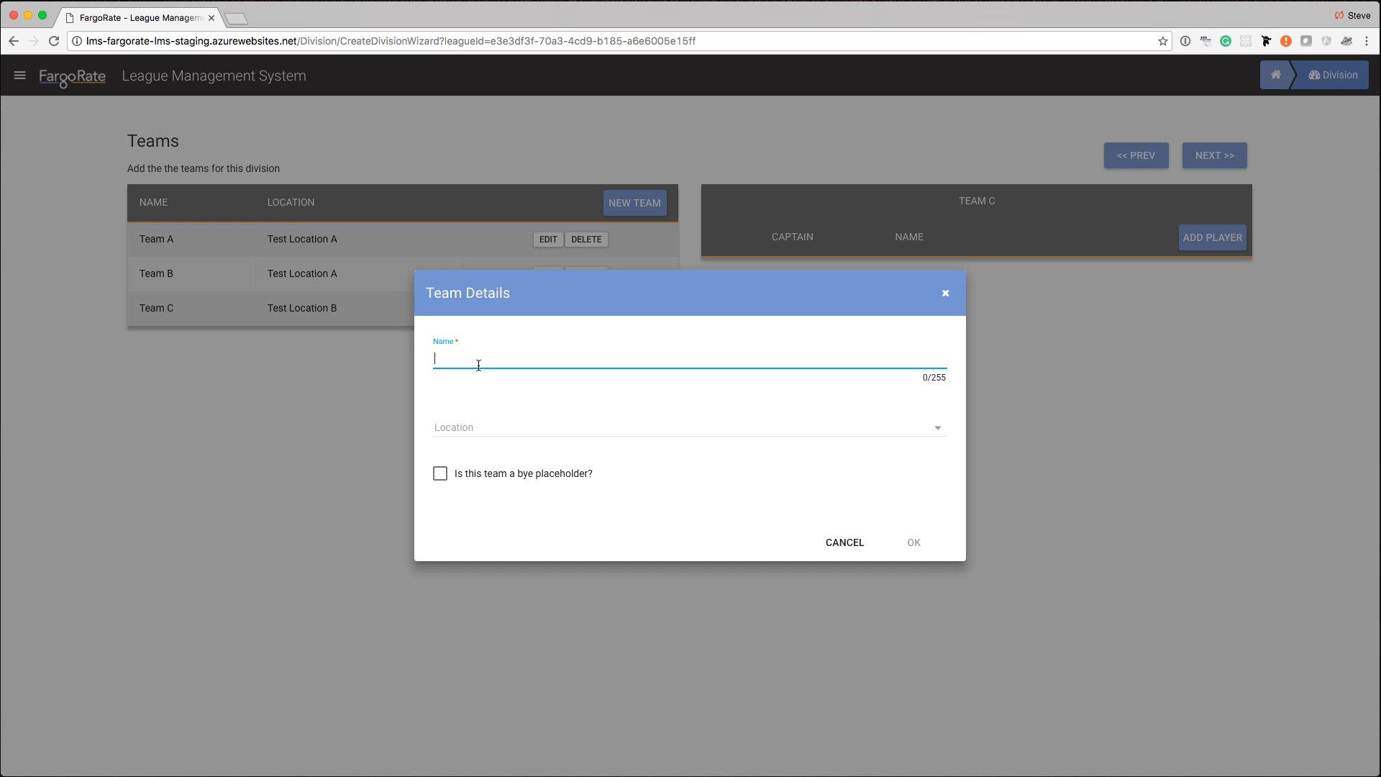
{"action": "type", "text": "Team"}
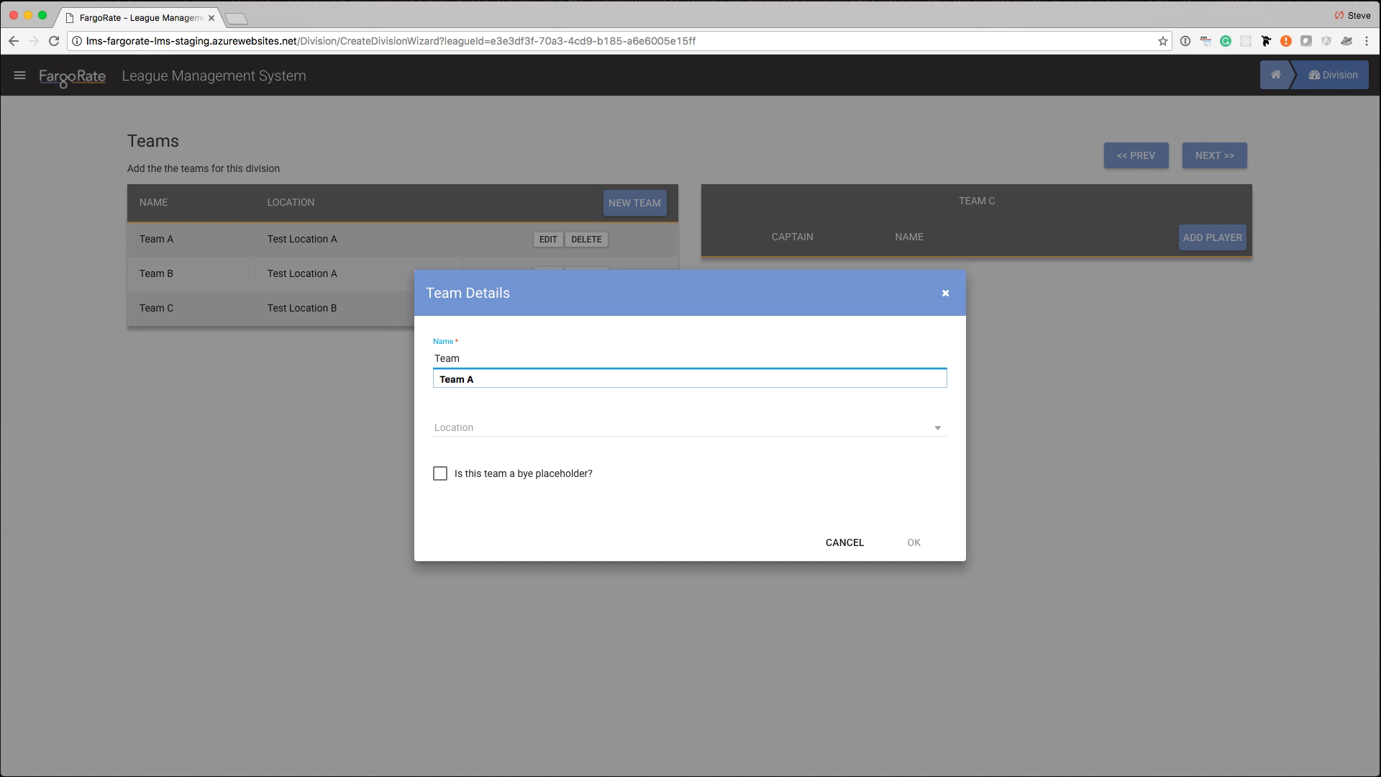
{"action": "type", "text": " D"}
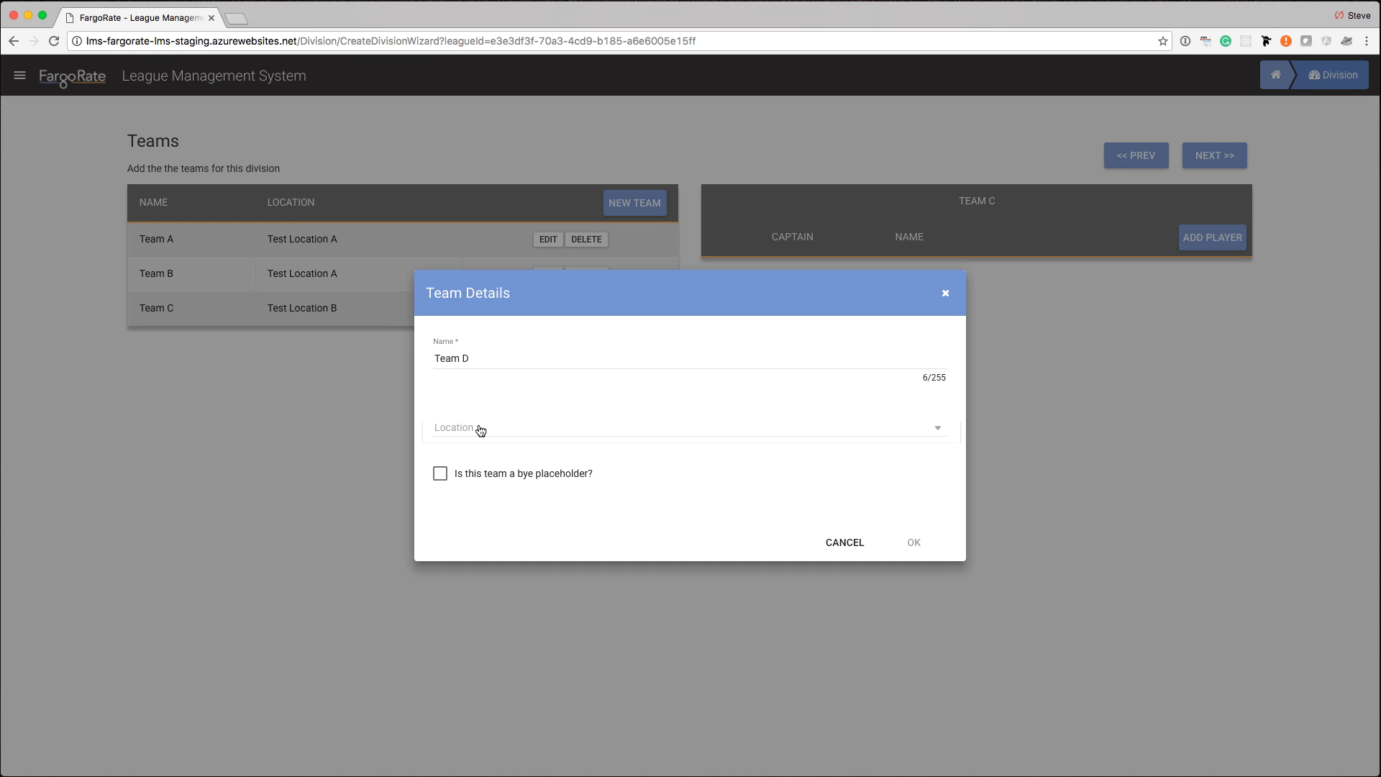
{"action": "left_click", "coordinate": [482, 429]}
{"action": "left_click", "coordinate": [479, 465]}
{"action": "left_click", "coordinate": [908, 541]}
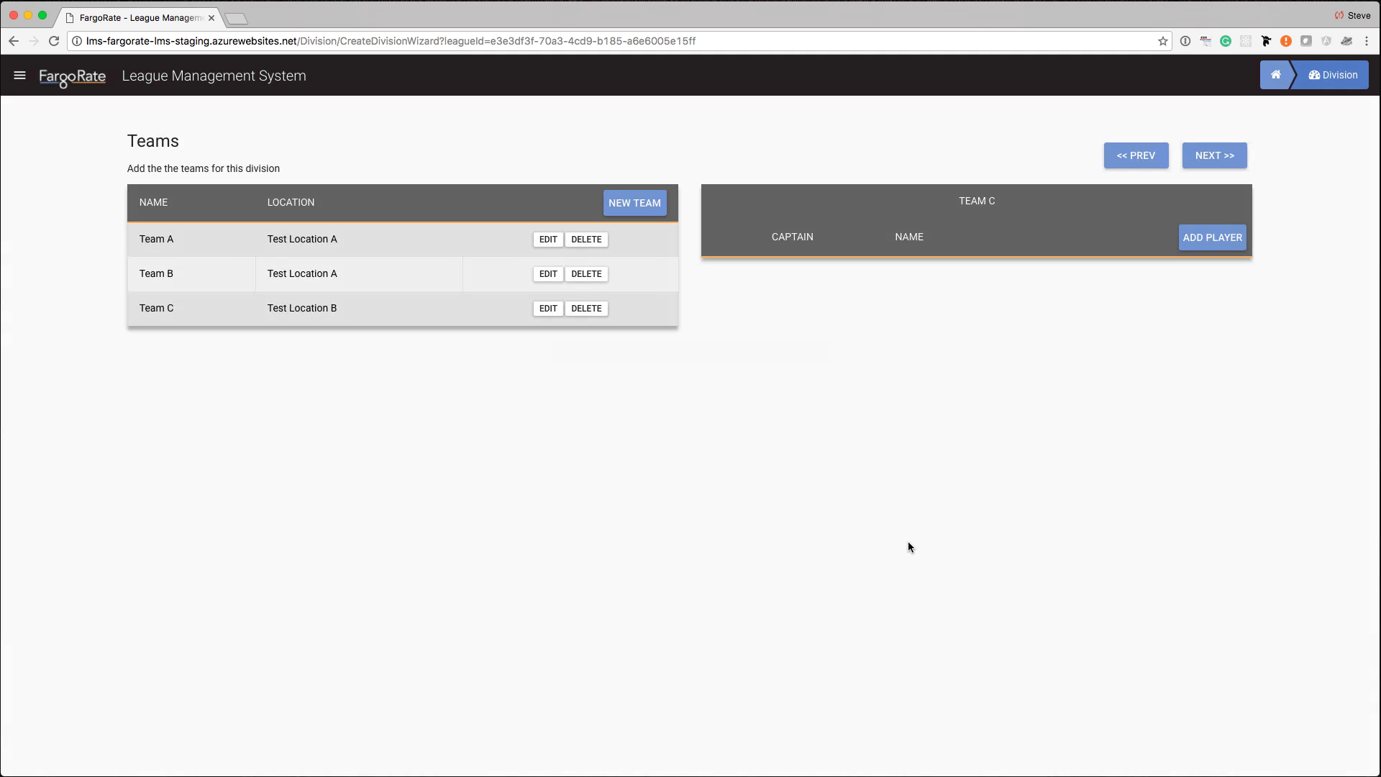
Review the rosters of Teams A, B, C and D.
{"action": "left_click", "coordinate": [178, 280]}
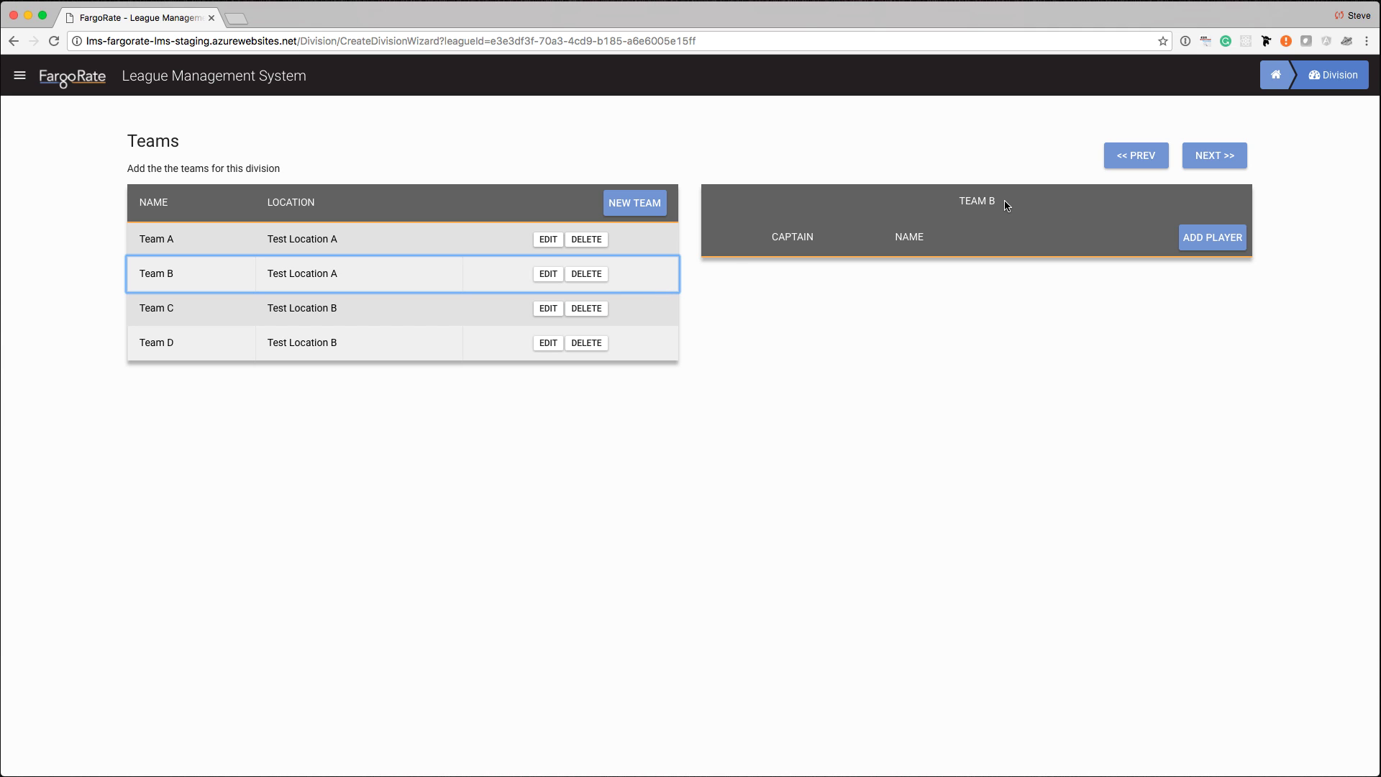
{"action": "left_click", "coordinate": [205, 247]}
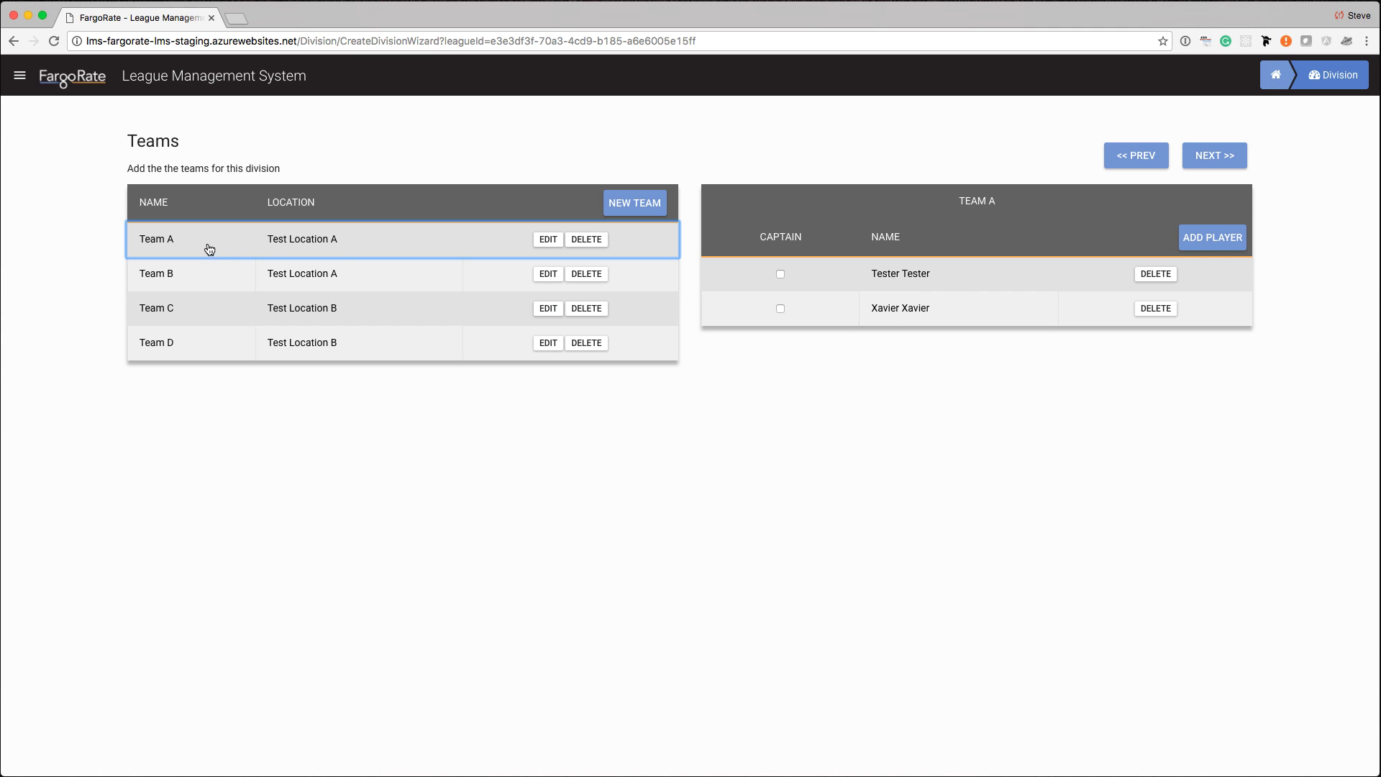
{"action": "left_click", "coordinate": [230, 284]}
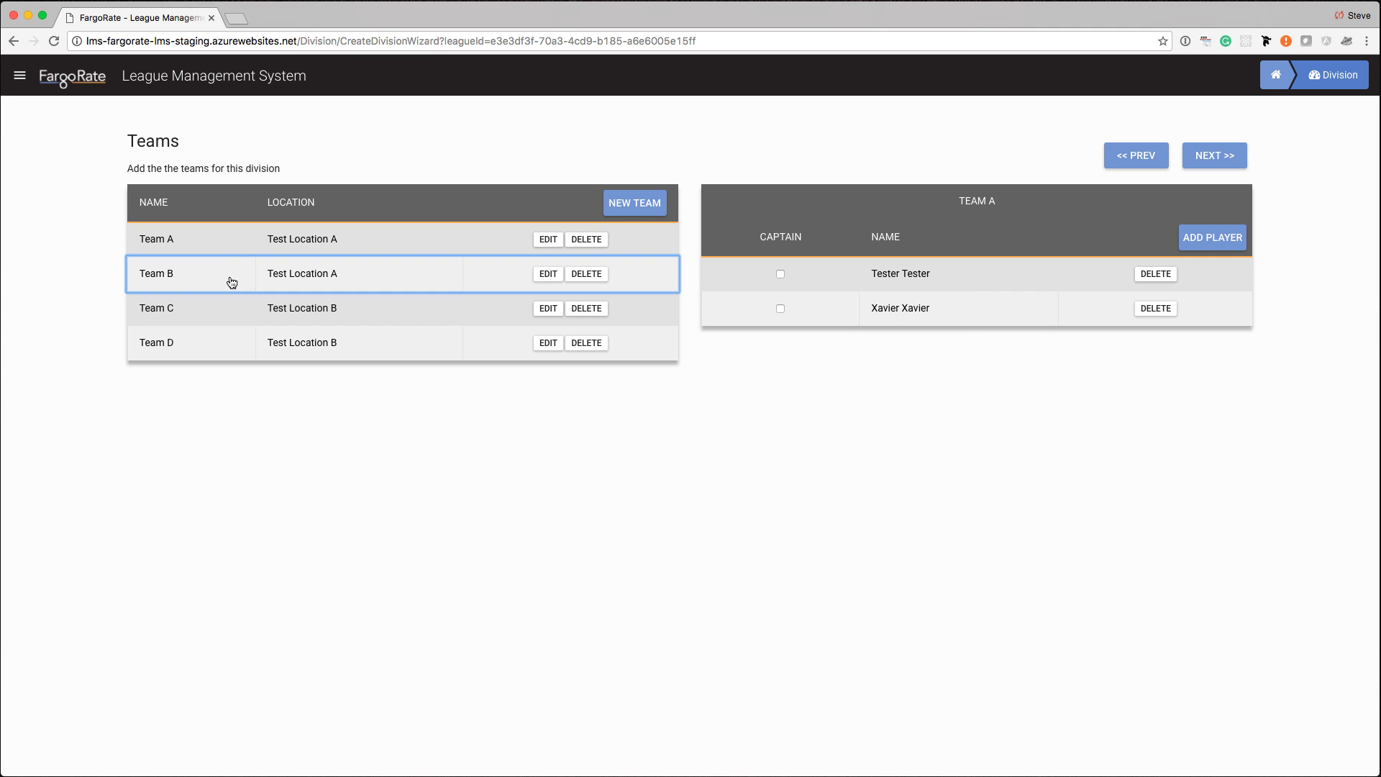
{"action": "left_click", "coordinate": [230, 314]}
{"action": "left_click", "coordinate": [230, 337]}
{"action": "left_click", "coordinate": [248, 254]}
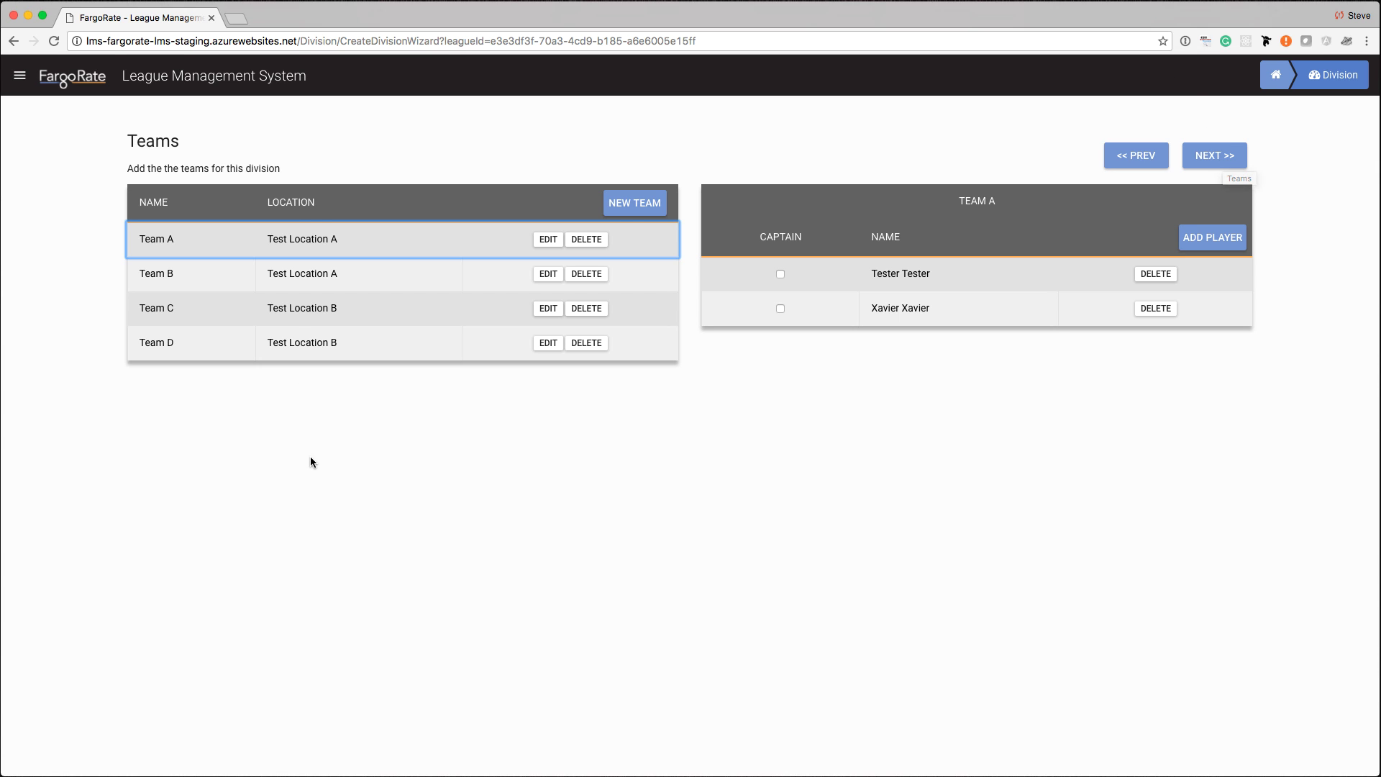
Add Team E based at Test Location B.
{"action": "left_click", "coordinate": [635, 203]}
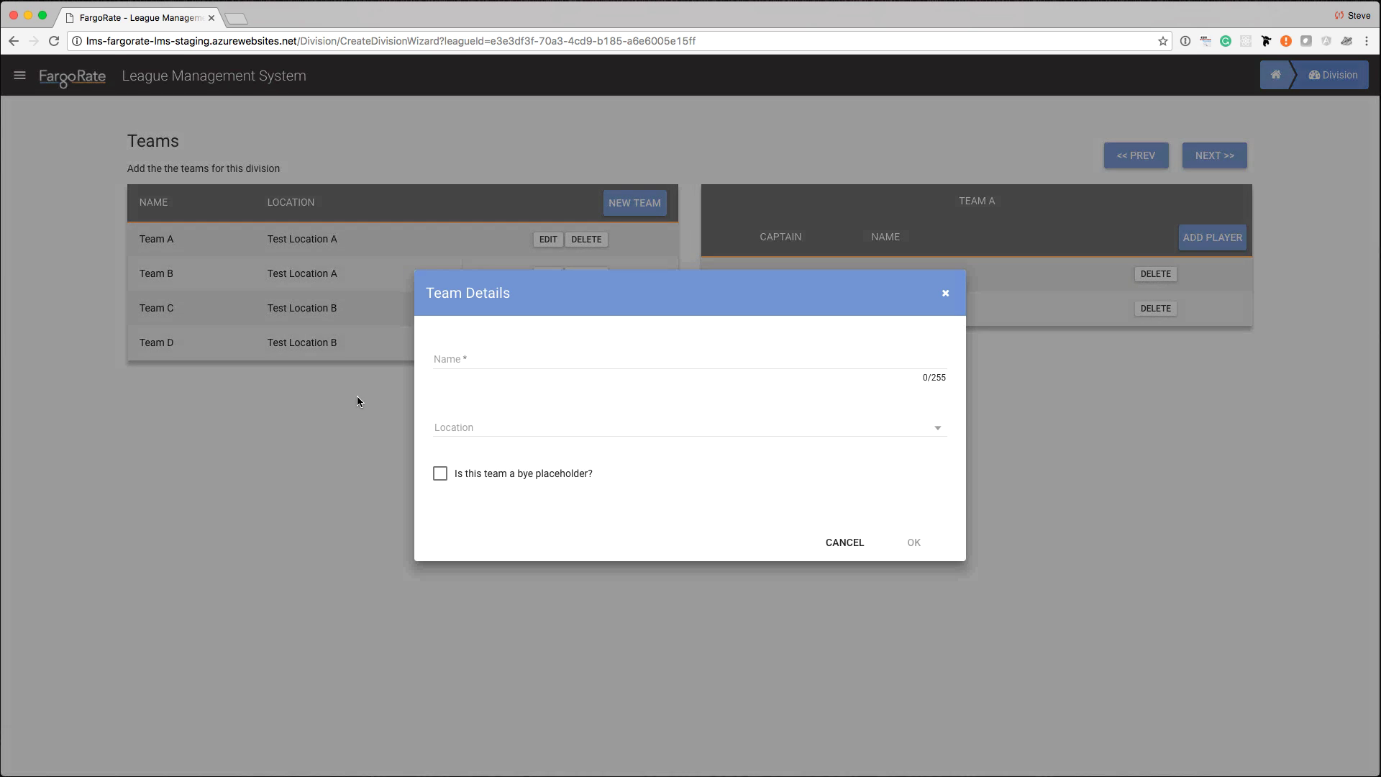
{"action": "type", "text": "Team E"}
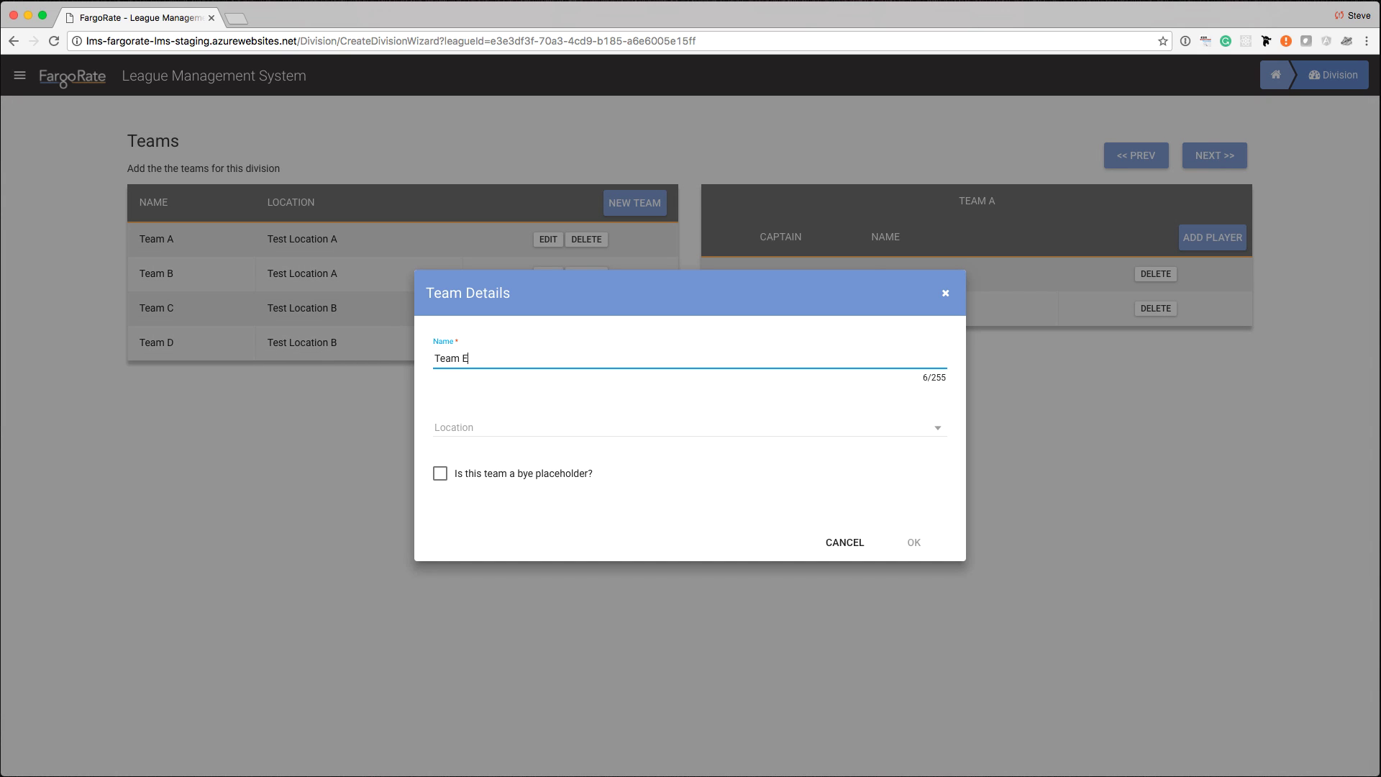
{"action": "left_click", "coordinate": [487, 433]}
{"action": "left_click", "coordinate": [496, 460]}
{"action": "left_click", "coordinate": [931, 543]}
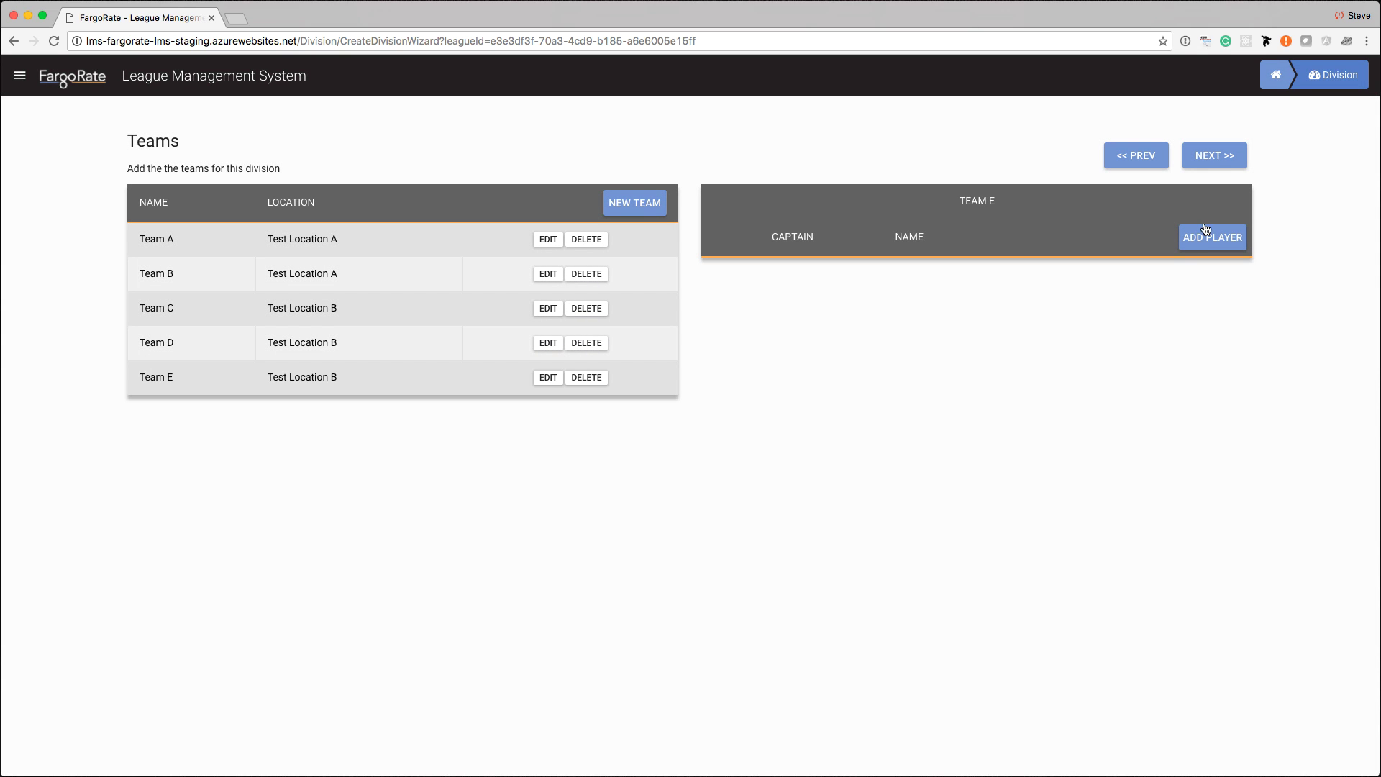
Advance to the Division Schedule step and accept adding a bye team.
{"action": "left_click", "coordinate": [1222, 160]}
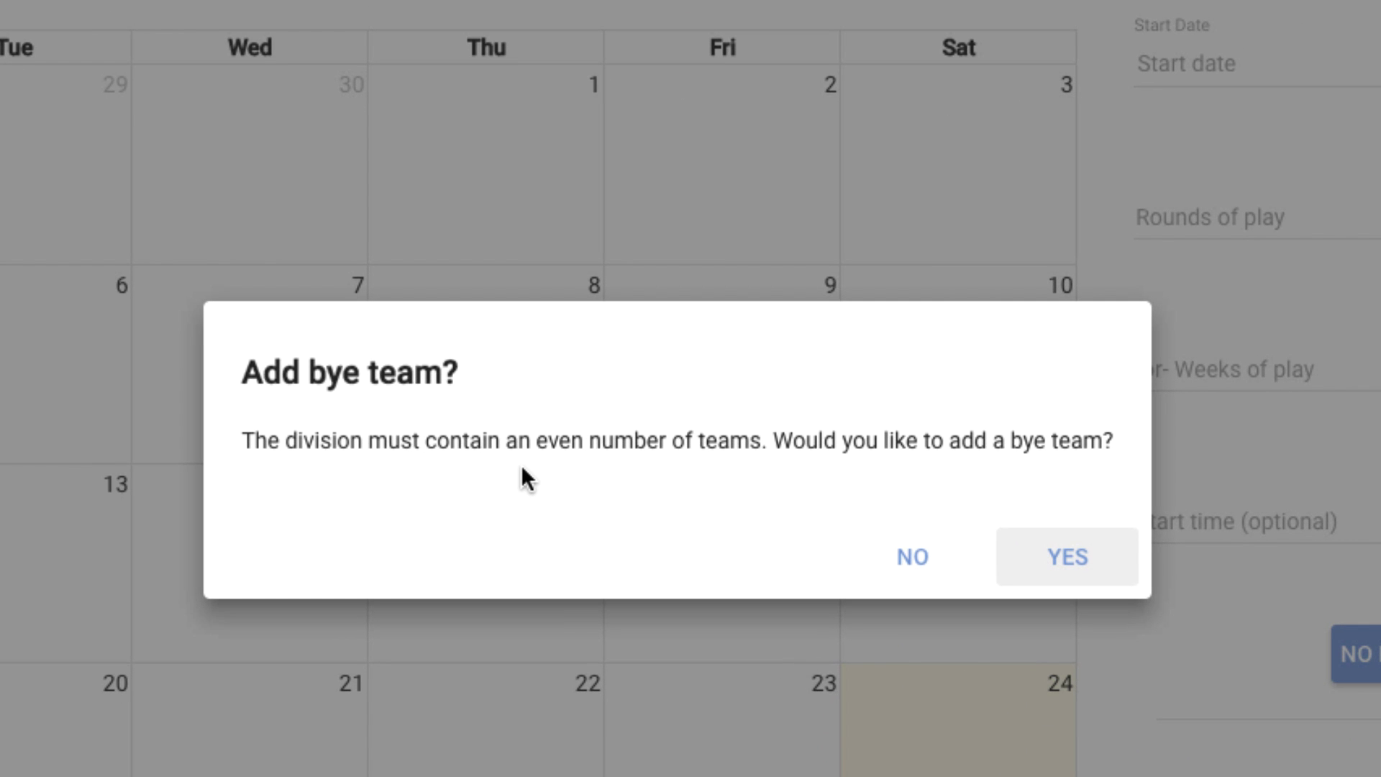
{"action": "left_click", "coordinate": [1084, 572]}
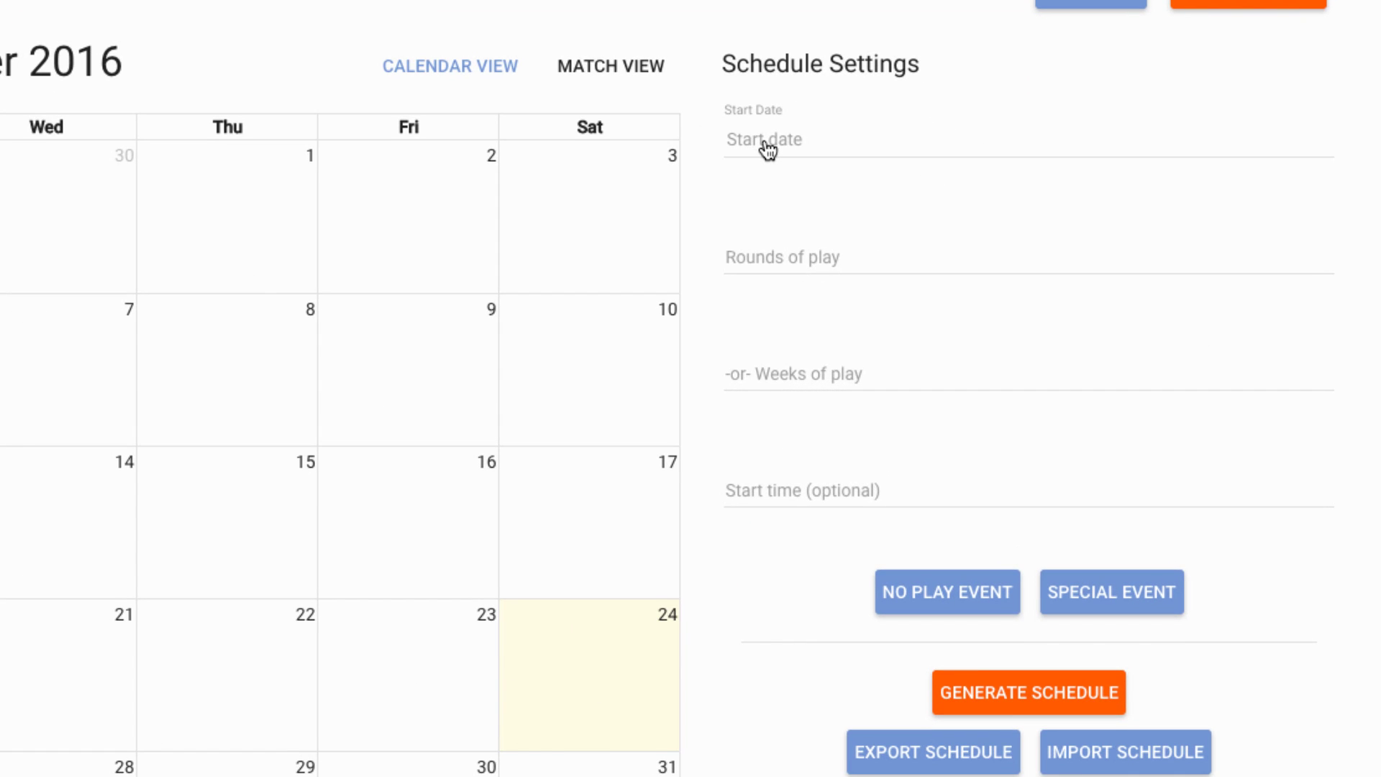
Set the schedule start date to December 28, 2016.
{"action": "left_click", "coordinate": [769, 150]}
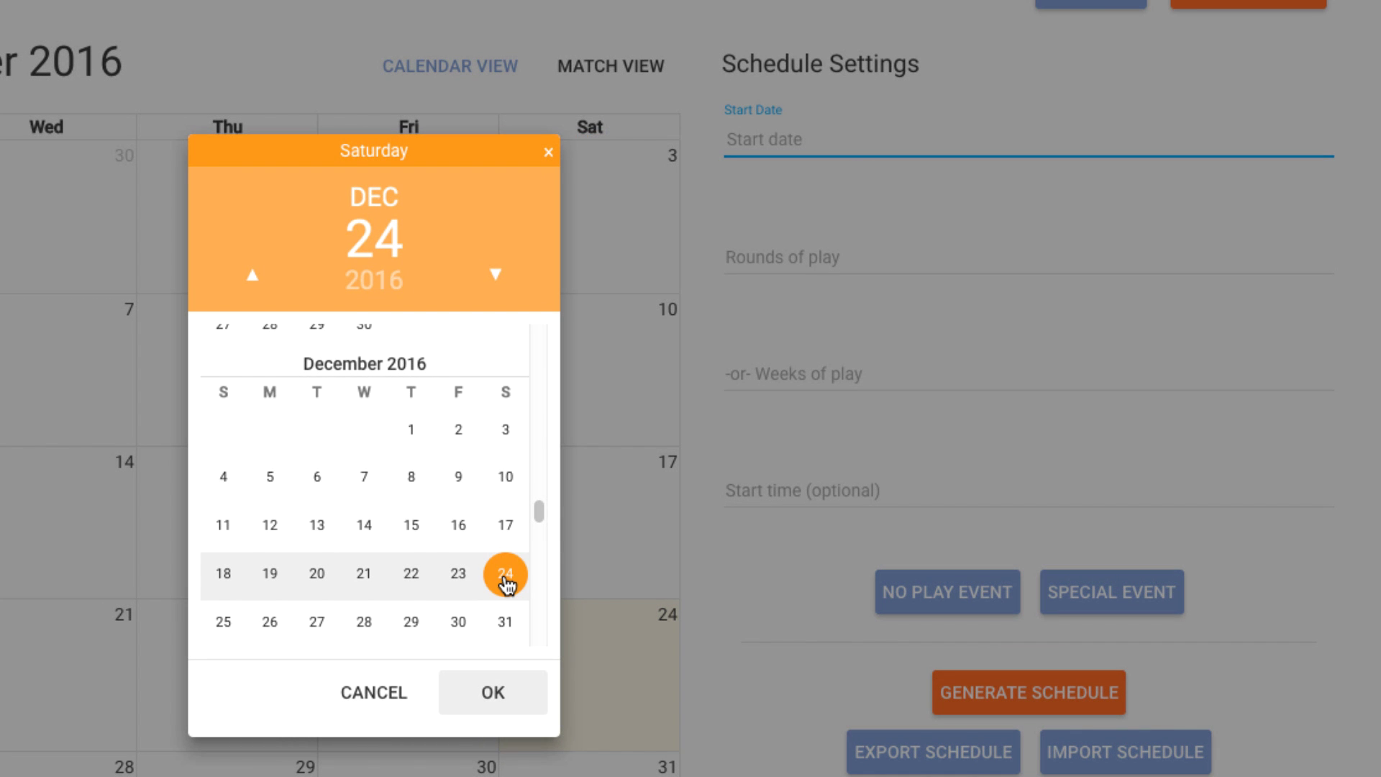
{"action": "left_click", "coordinate": [364, 625]}
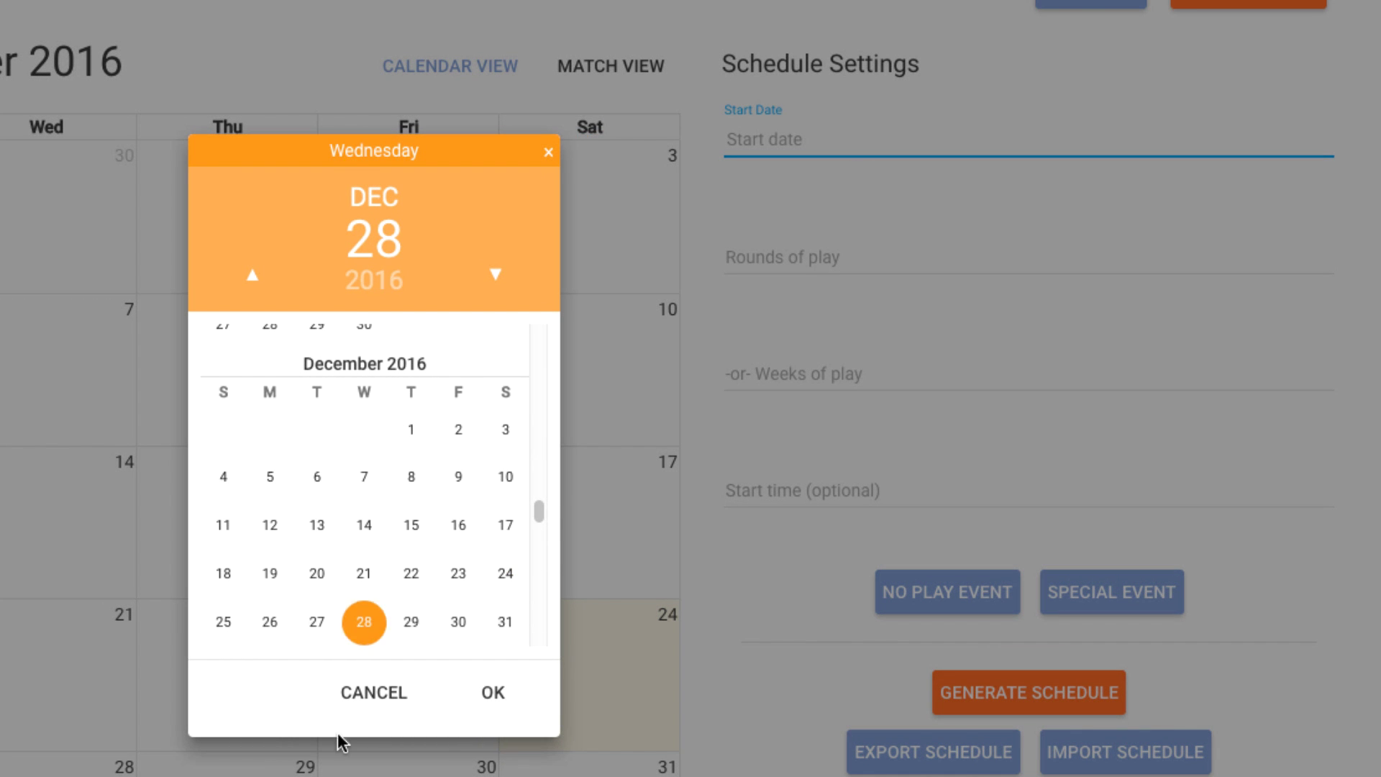
{"action": "left_click", "coordinate": [497, 694]}
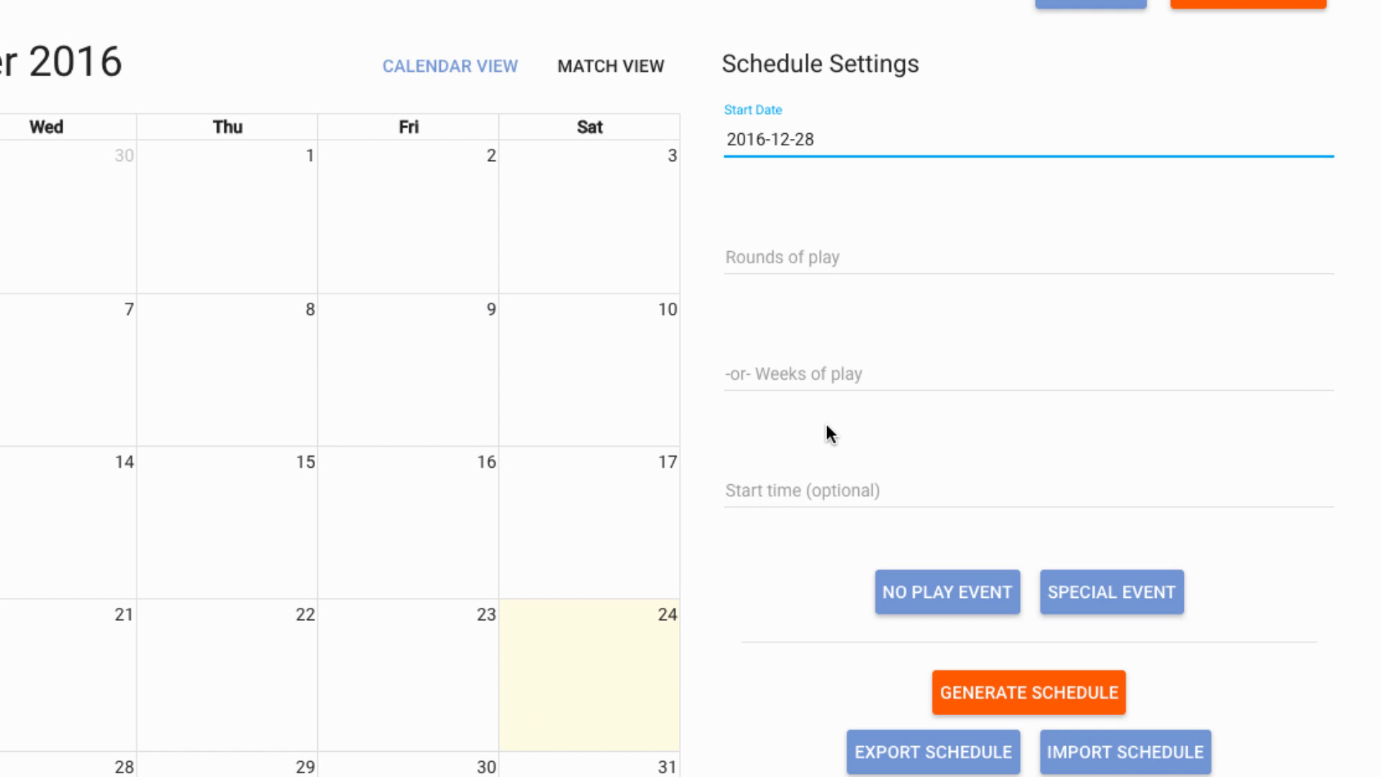
Set Rounds of play to 3 and leave Weeks of play empty.
{"action": "left_click", "coordinate": [739, 257]}
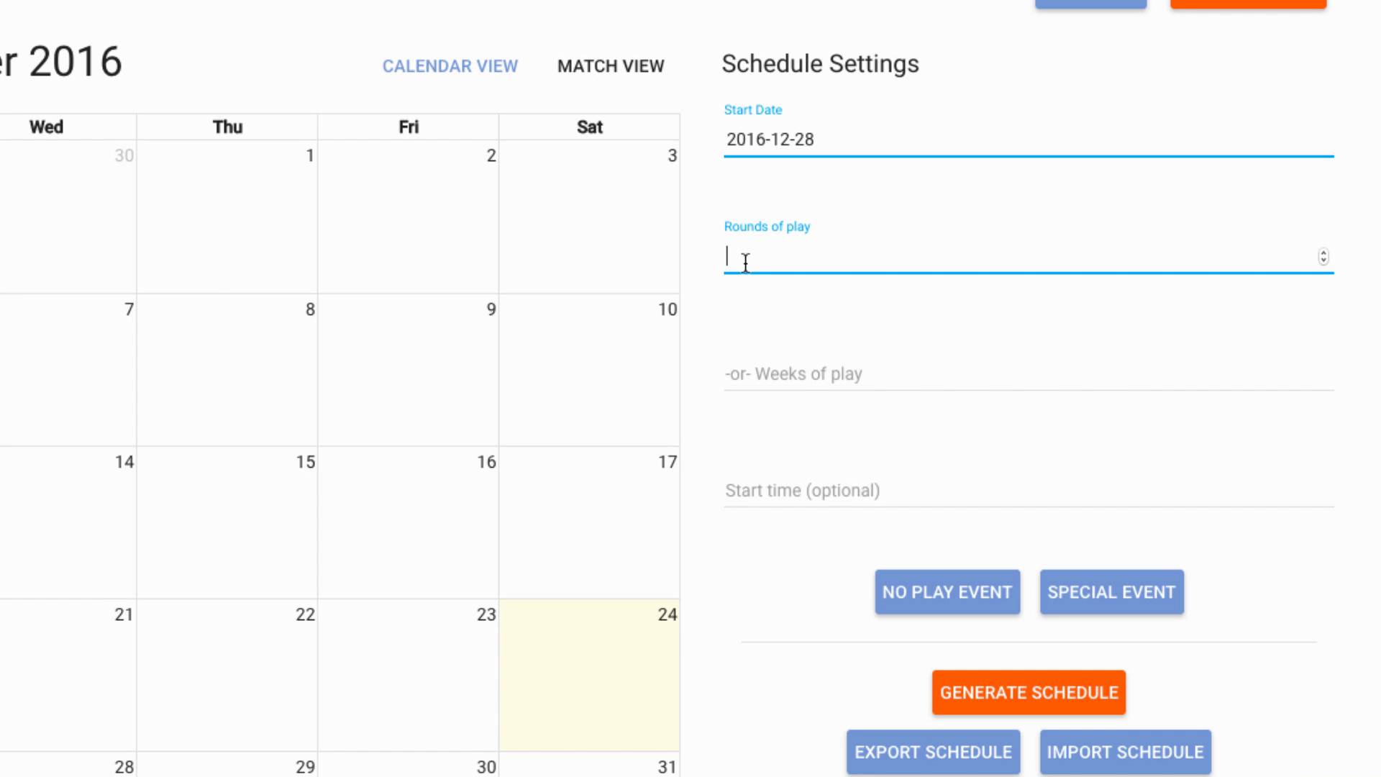
{"action": "type", "text": "3"}
{"action": "key", "text": "BackSpace"}
{"action": "key", "text": "Tab"}
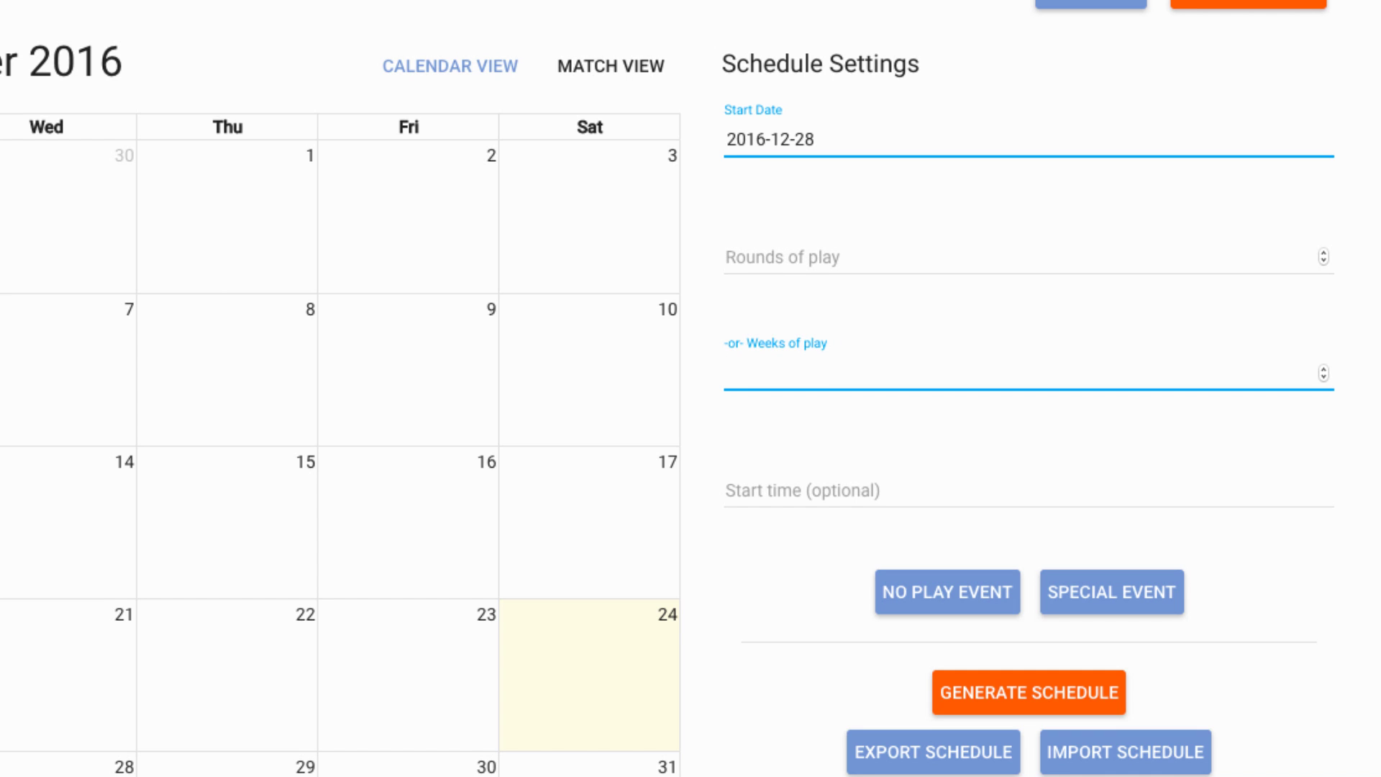
{"action": "type", "text": "18"}
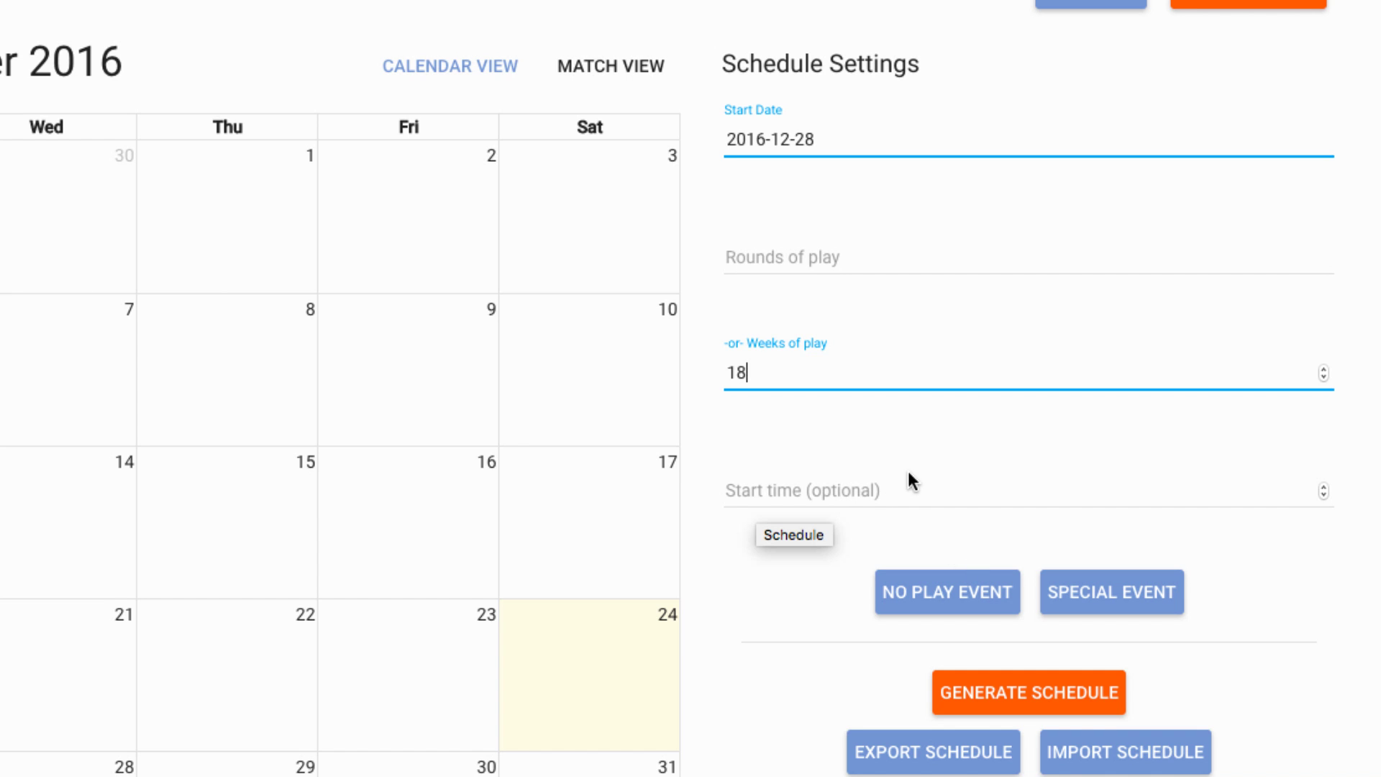
{"action": "left_click_drag", "start_coordinate": [750, 372], "coordinate": [722, 374]}
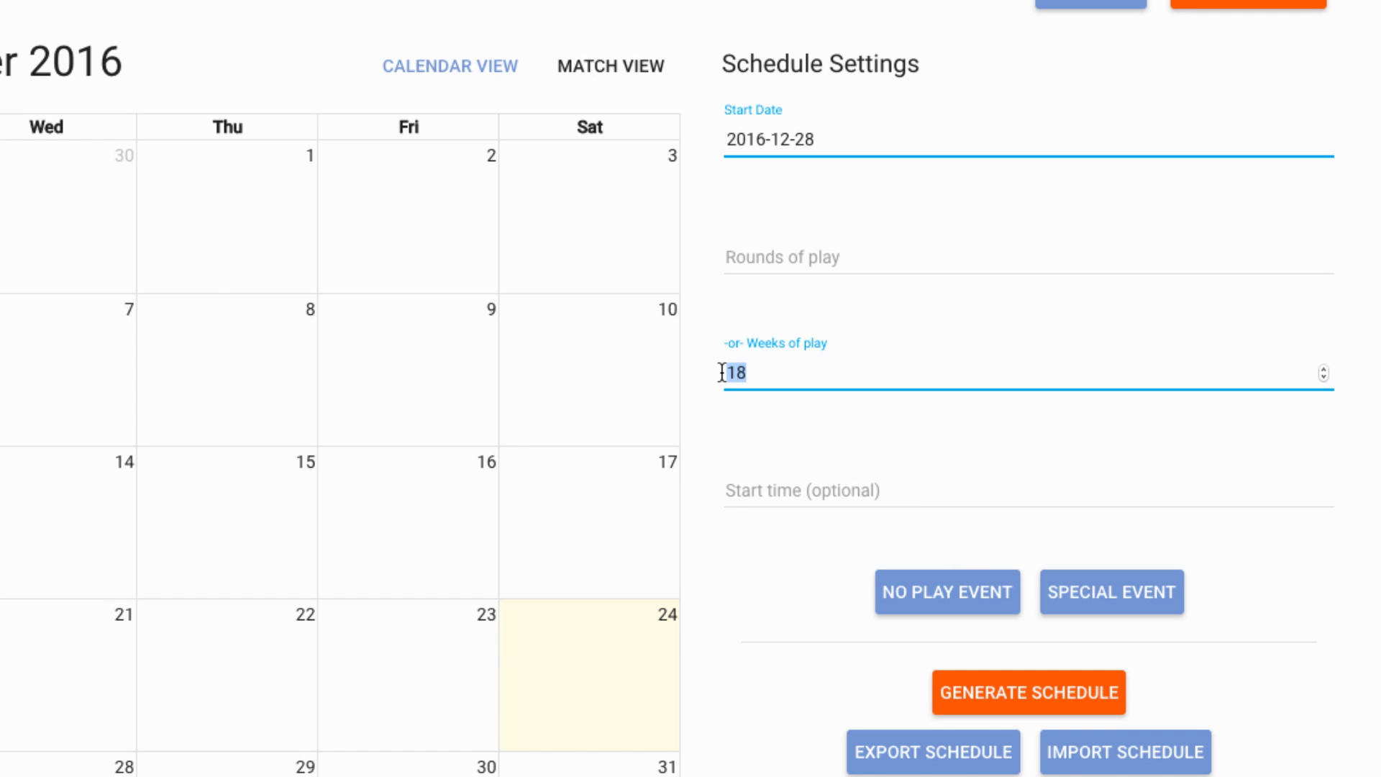
{"action": "key", "text": "BackSpace"}
{"action": "left_click", "coordinate": [746, 259]}
{"action": "type", "text": "3"}
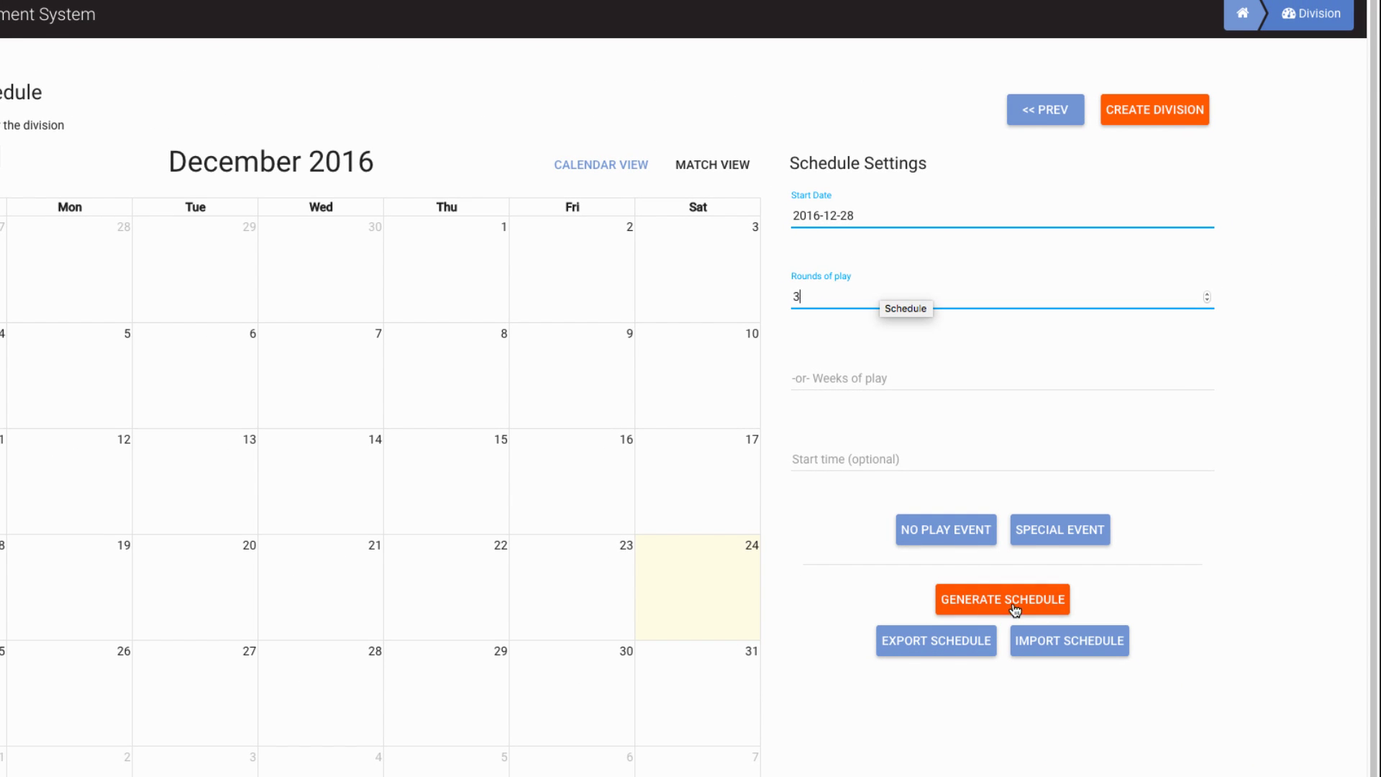
Generate the schedule with matches on Dec 28 and Jan 4, checking the match list view.
{"action": "left_click", "coordinate": [1014, 606]}
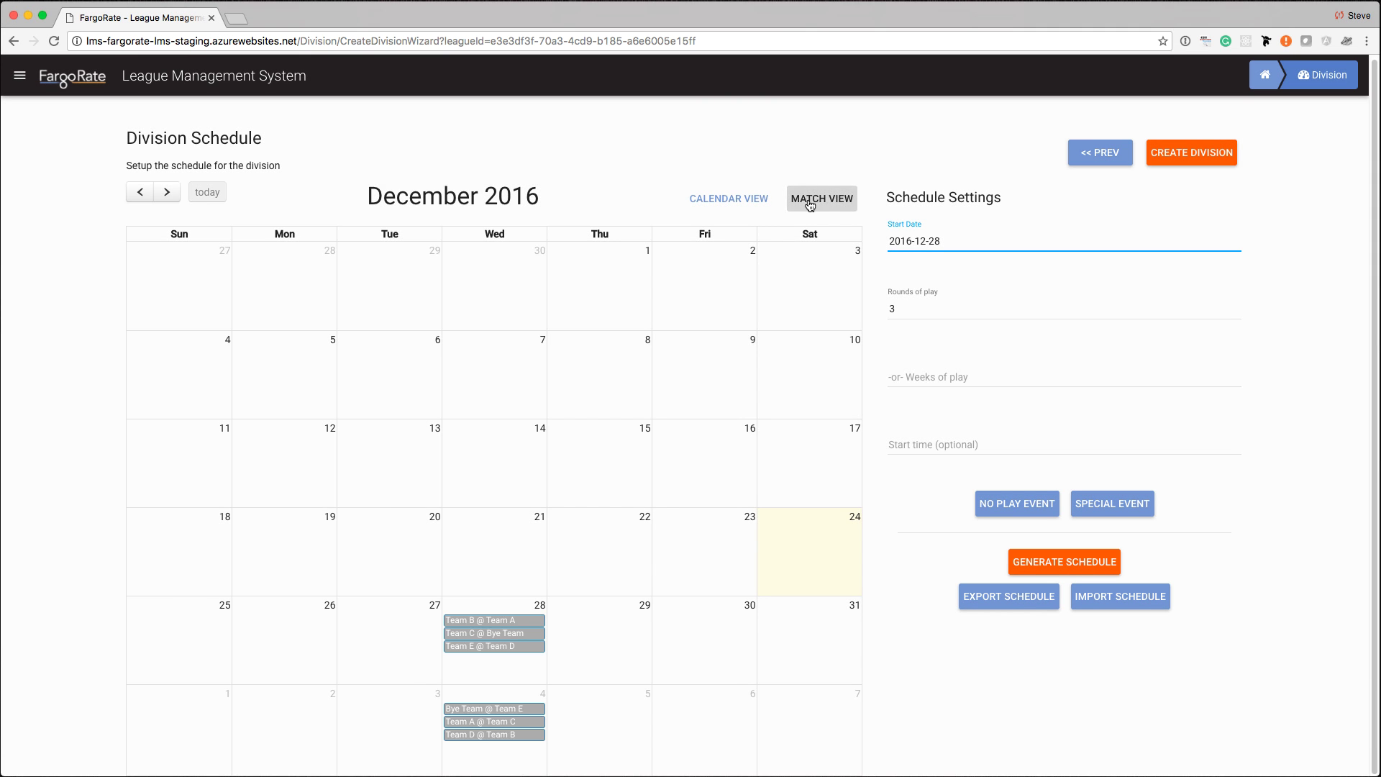
{"action": "left_click", "coordinate": [811, 204]}
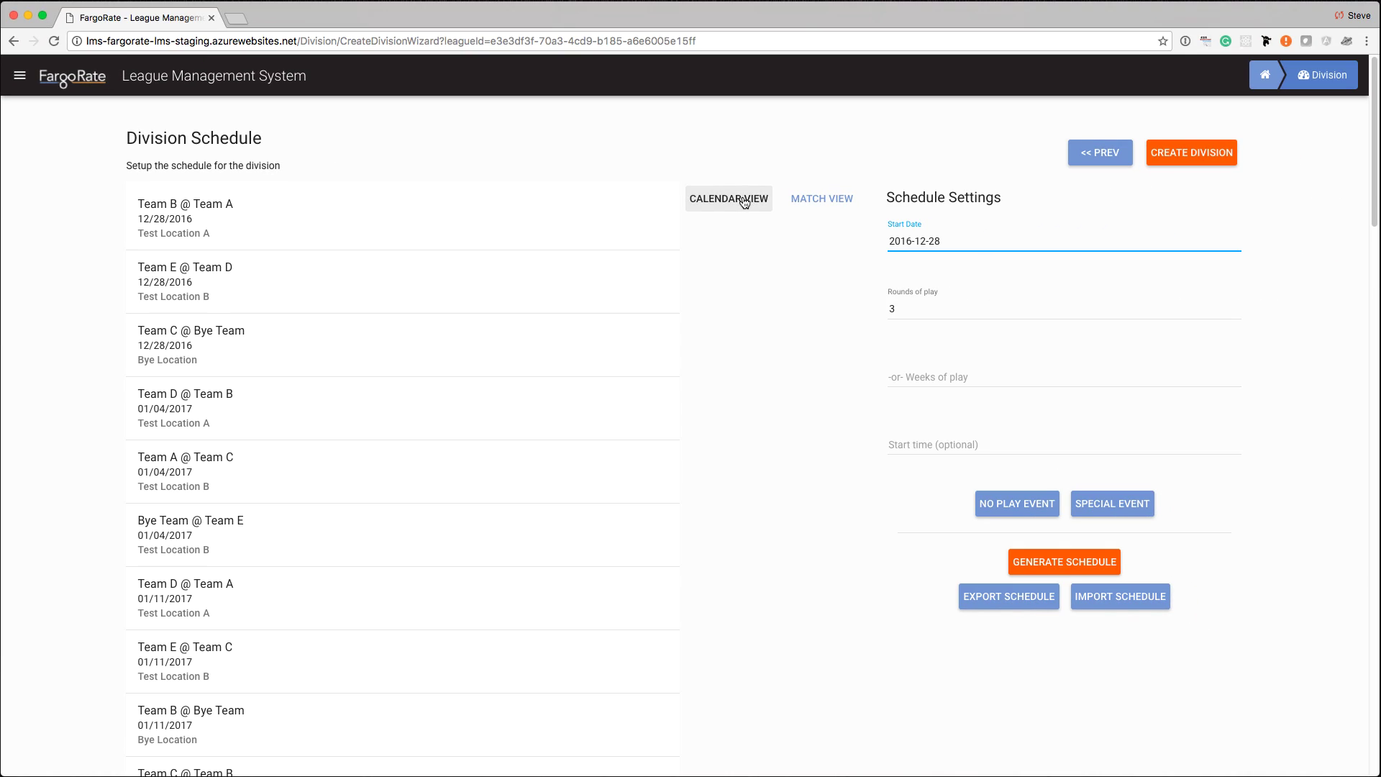
{"action": "left_click", "coordinate": [744, 203]}
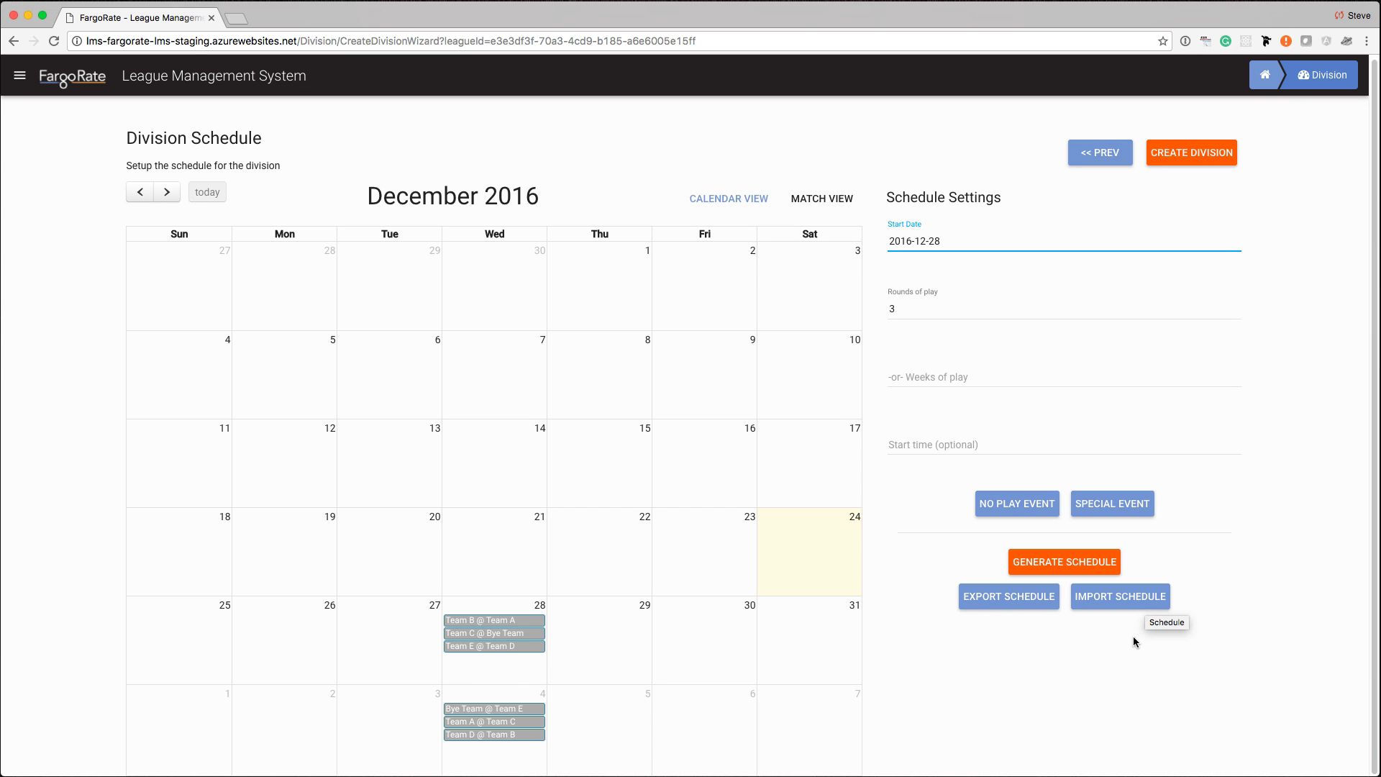
Export the schedule and review its Schedule and Teams sheets in Excel.
{"action": "left_click", "coordinate": [1008, 600]}
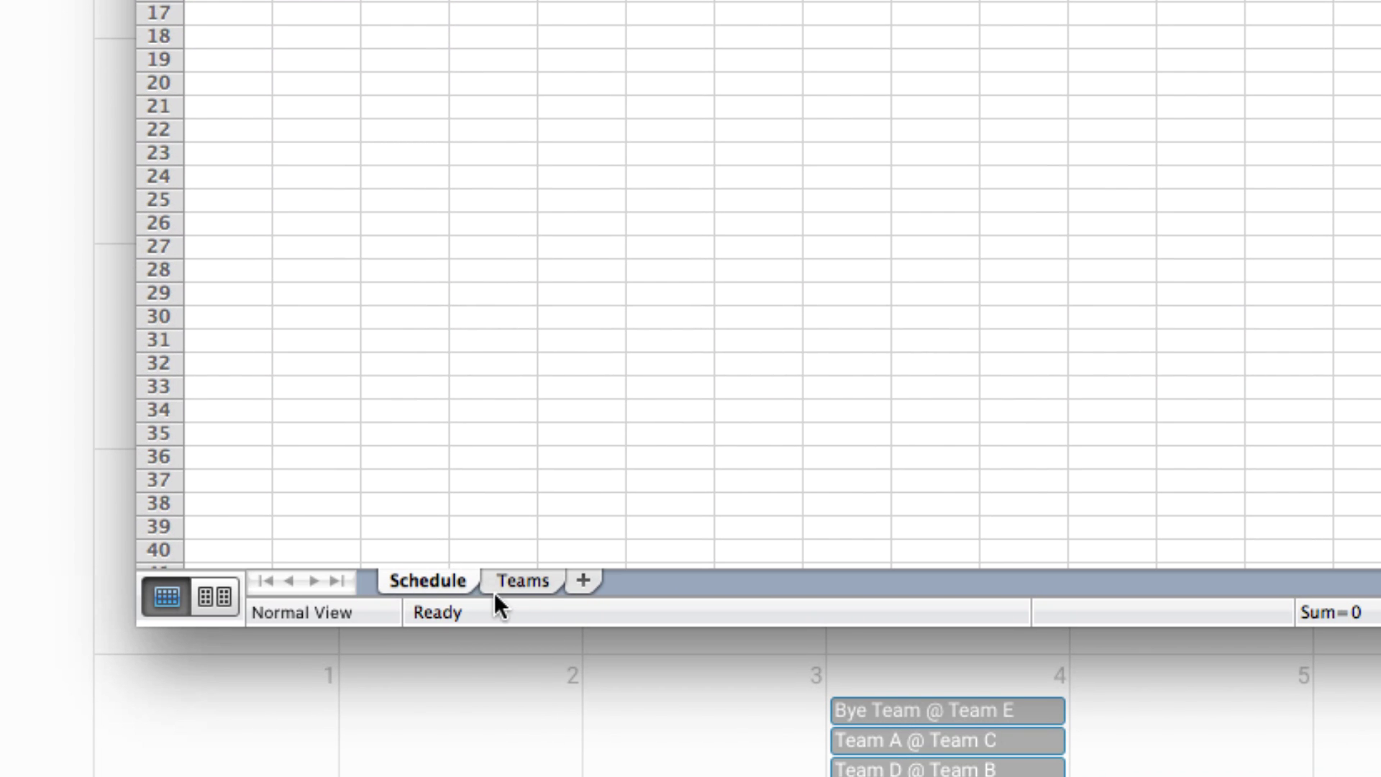
{"action": "left_click", "coordinate": [522, 582]}
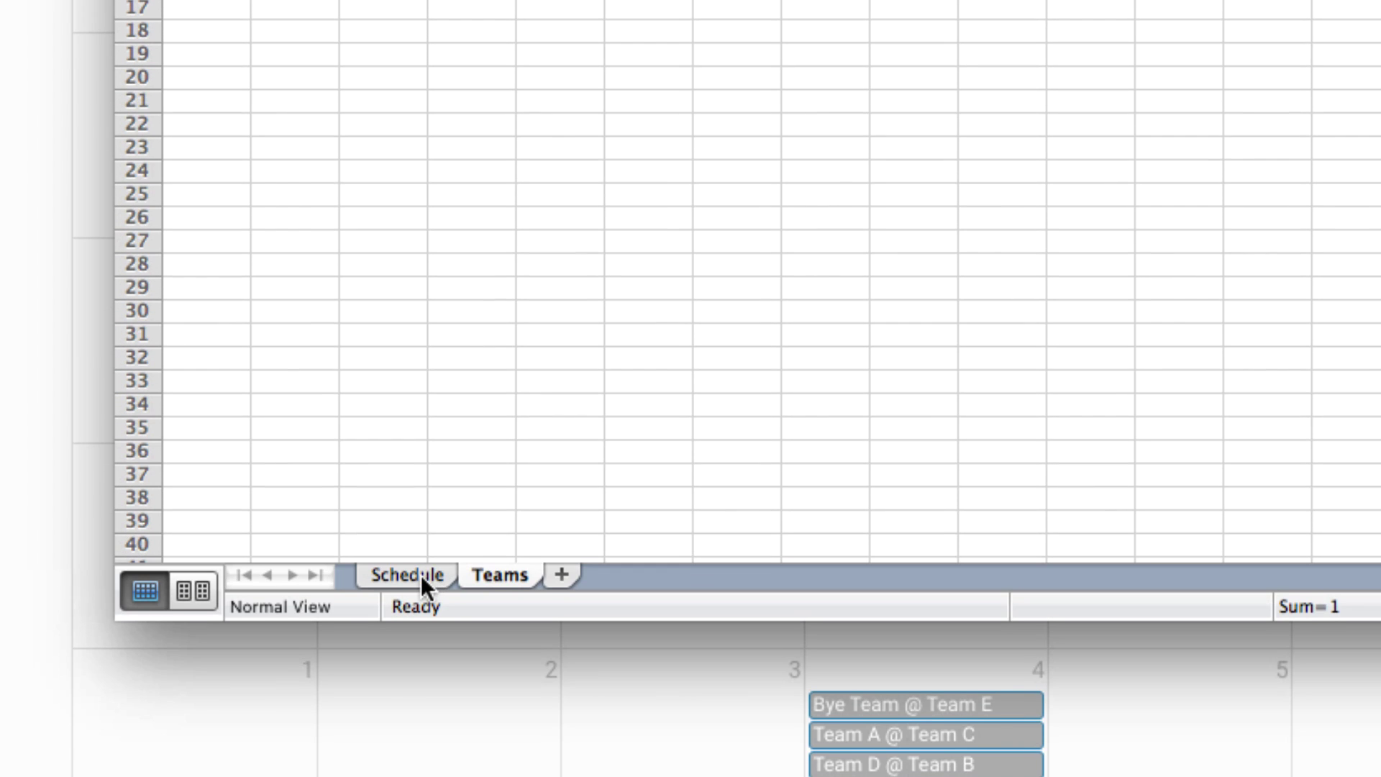
{"action": "left_click", "coordinate": [423, 576]}
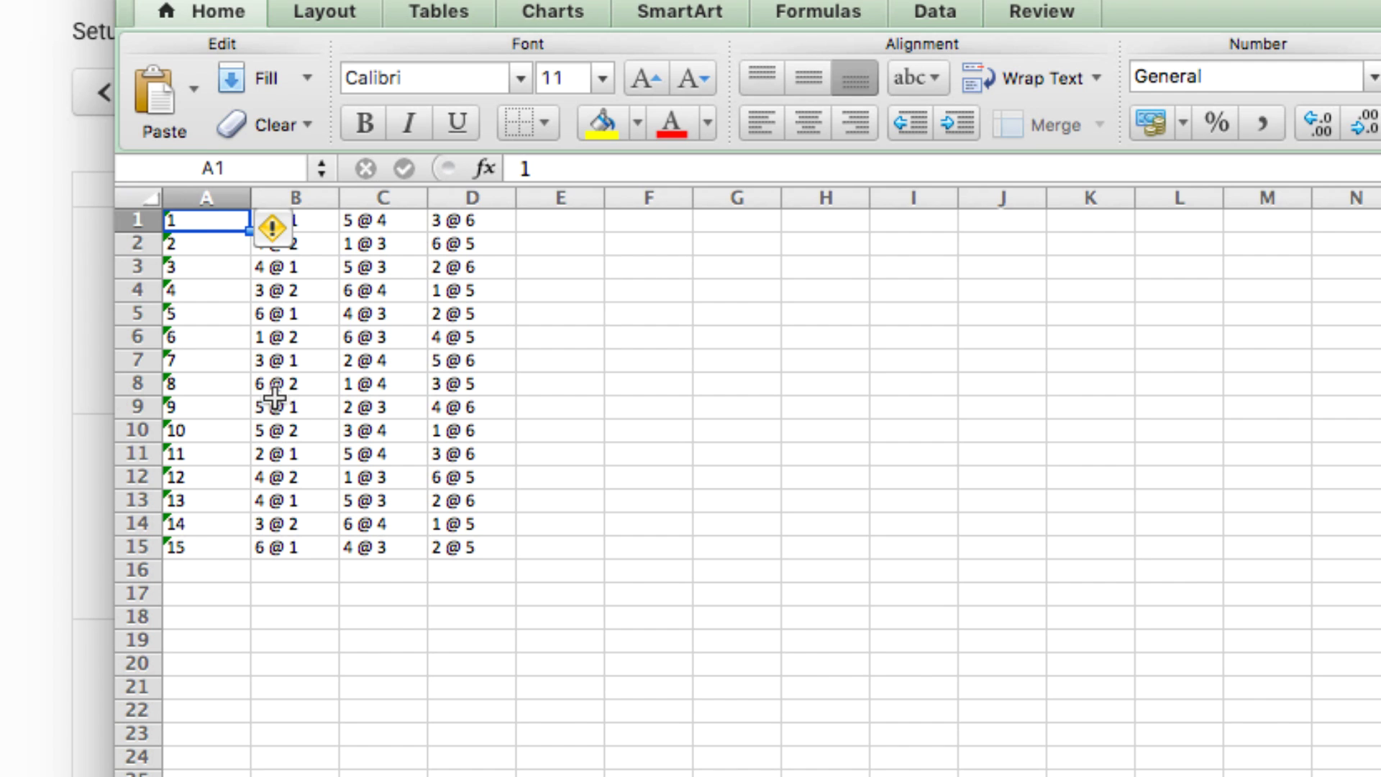
{"action": "left_click", "coordinate": [154, 407]}
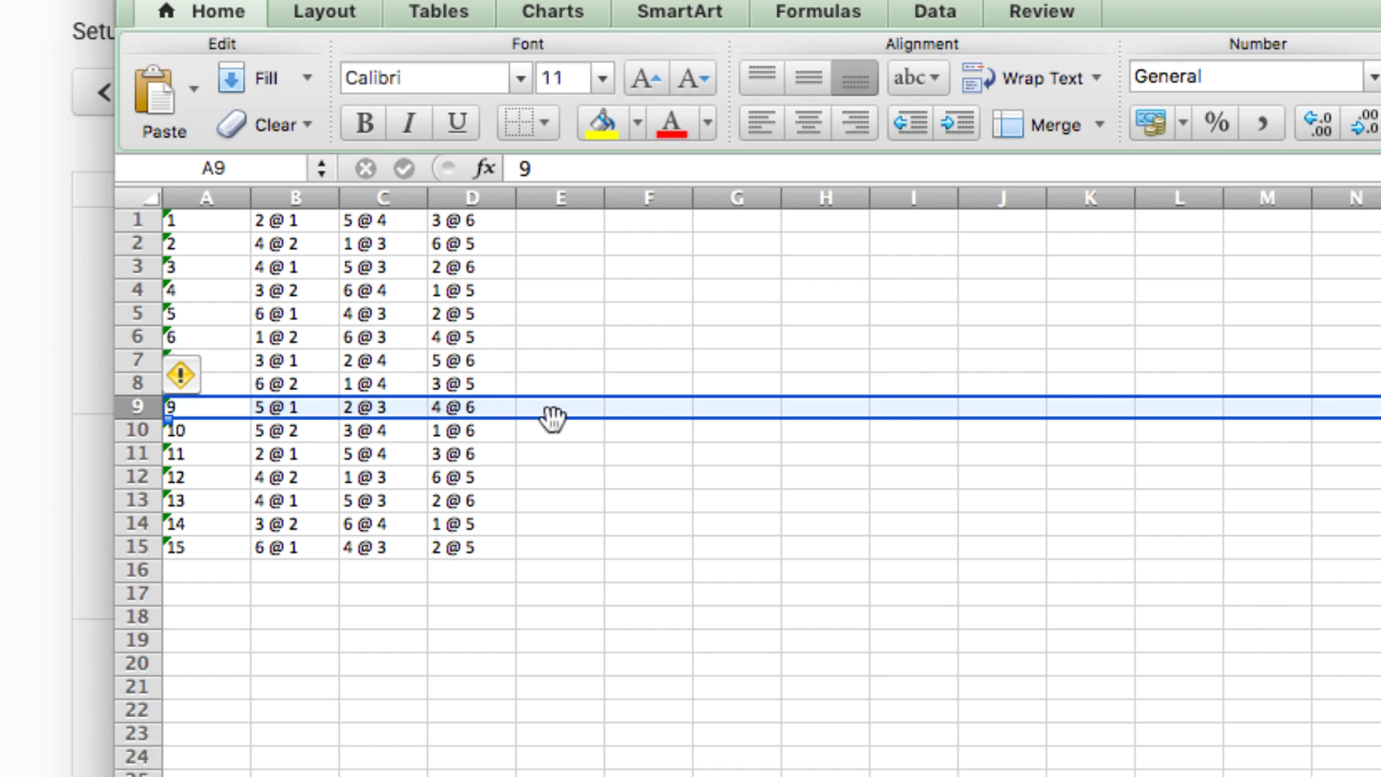
{"action": "left_click", "coordinate": [417, 640]}
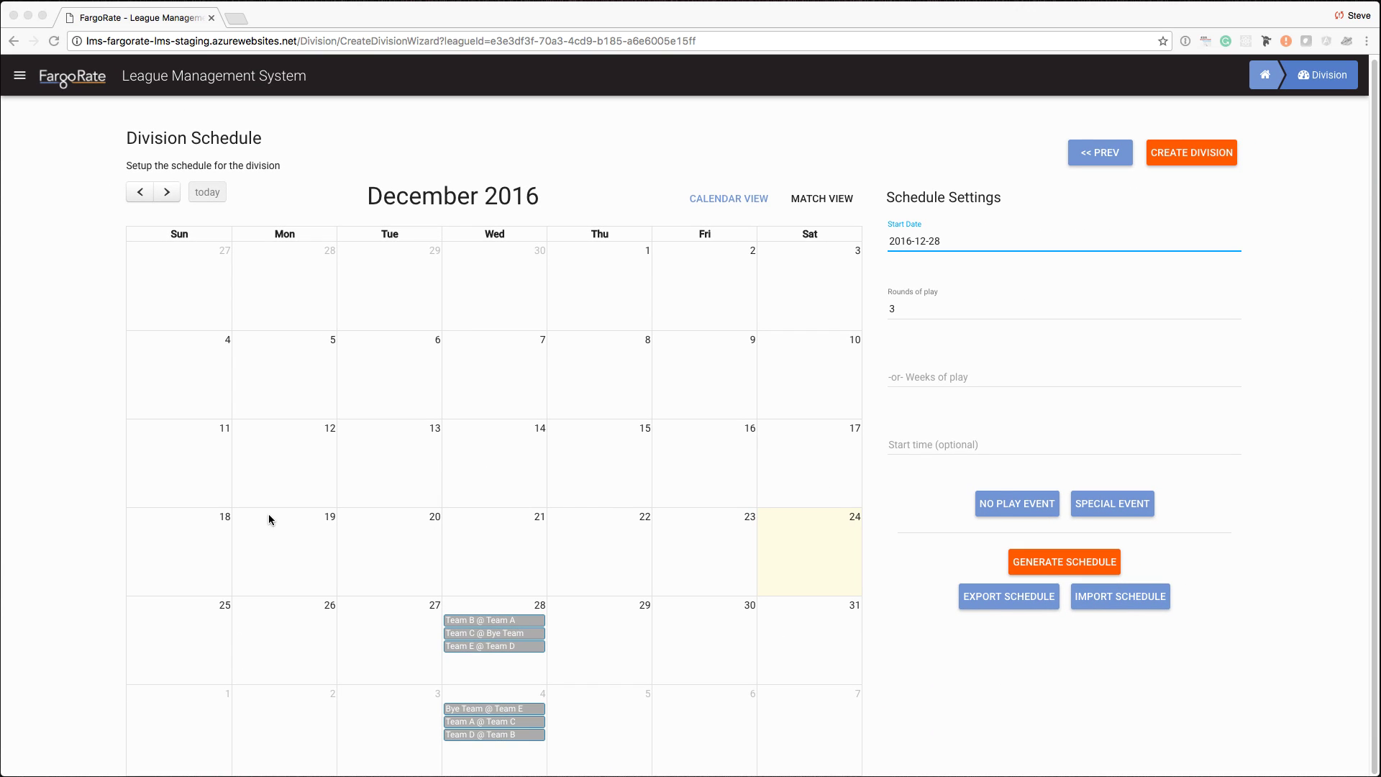
{"action": "left_click", "coordinate": [1125, 598]}
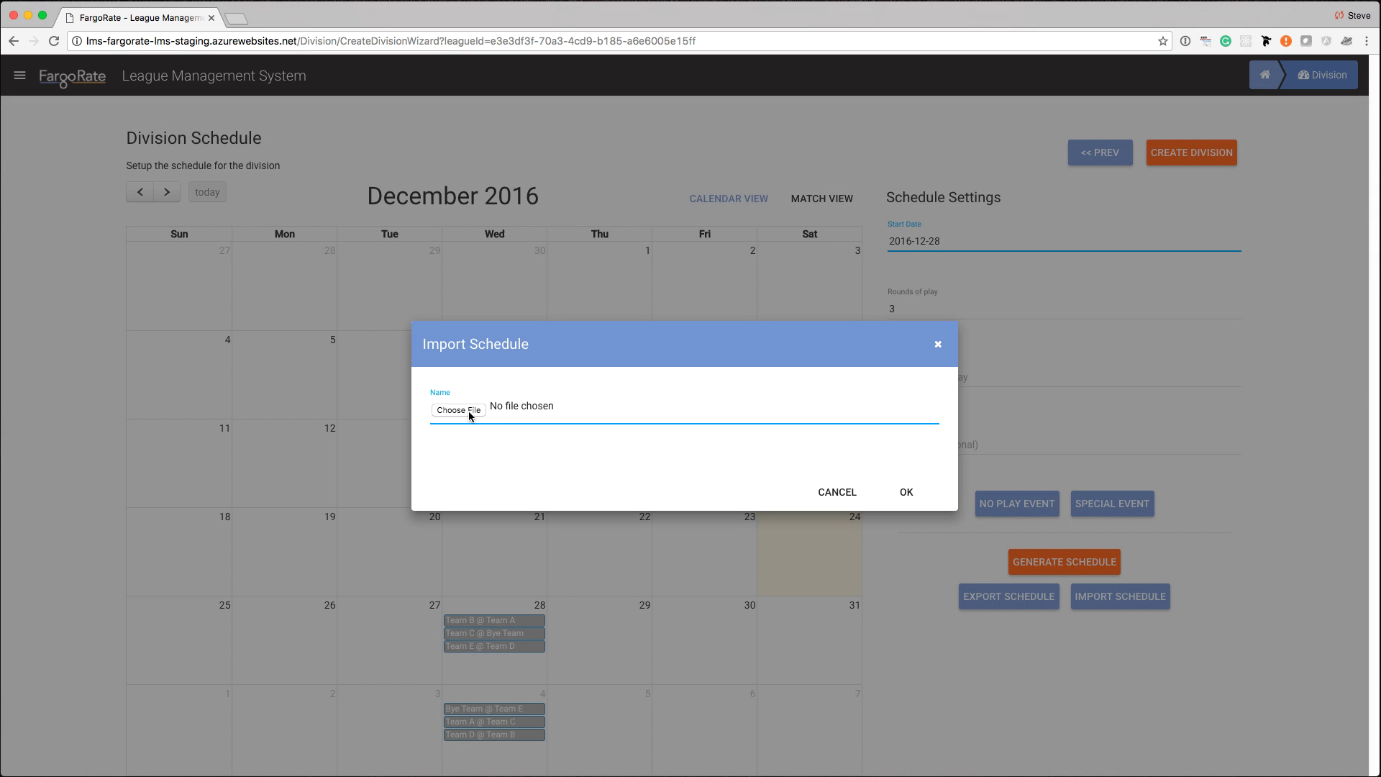
{"action": "left_click", "coordinate": [468, 412]}
{"action": "left_click", "coordinate": [854, 312]}
{"action": "left_click", "coordinate": [838, 493]}
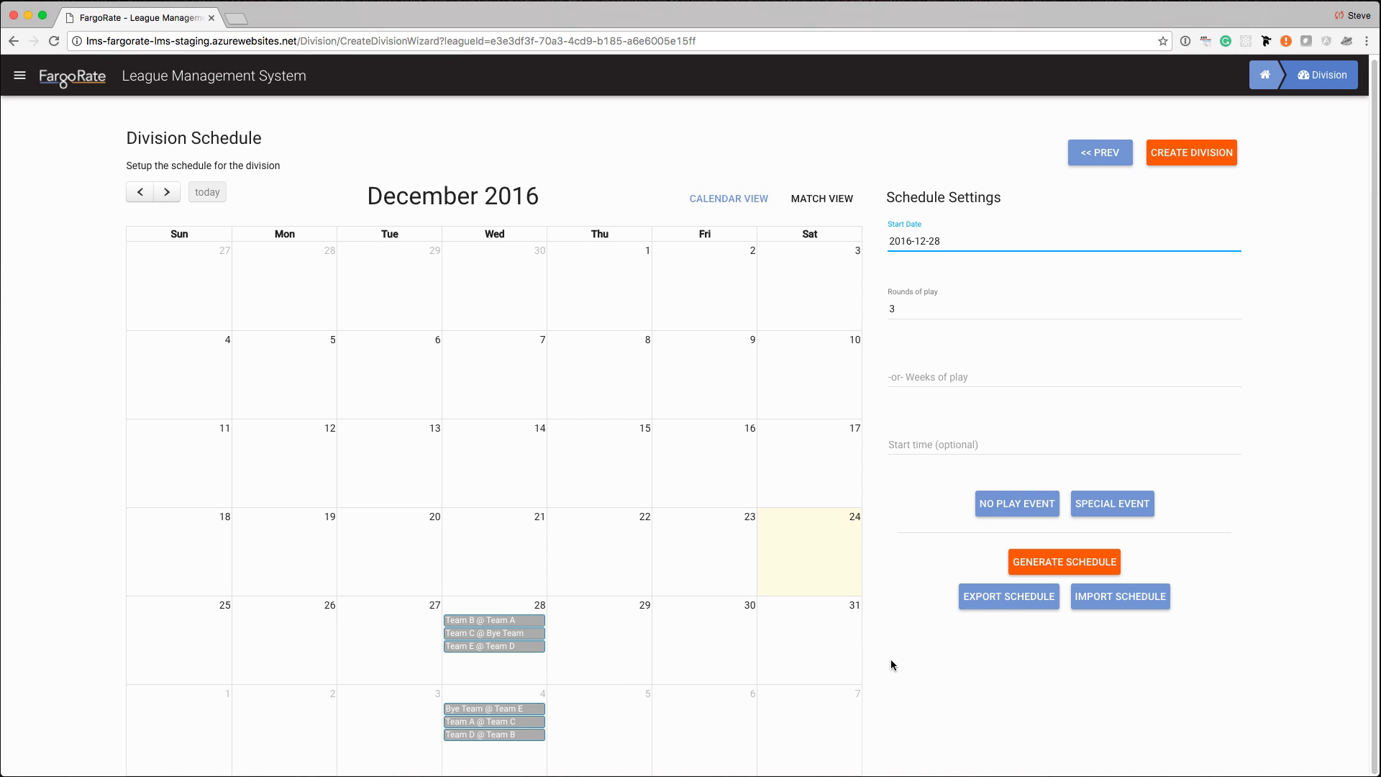
Create My First Division using the generated three-round schedule.
{"action": "left_click", "coordinate": [1200, 158]}
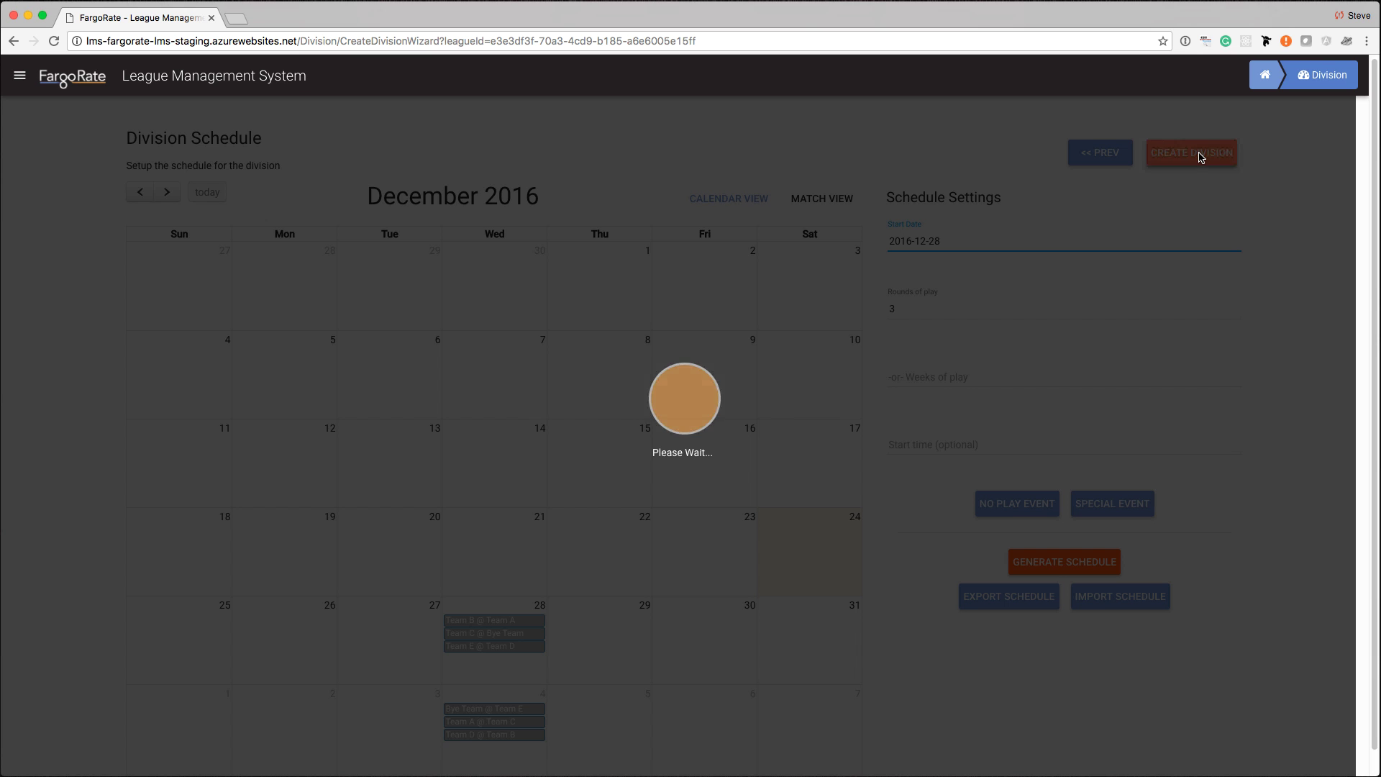